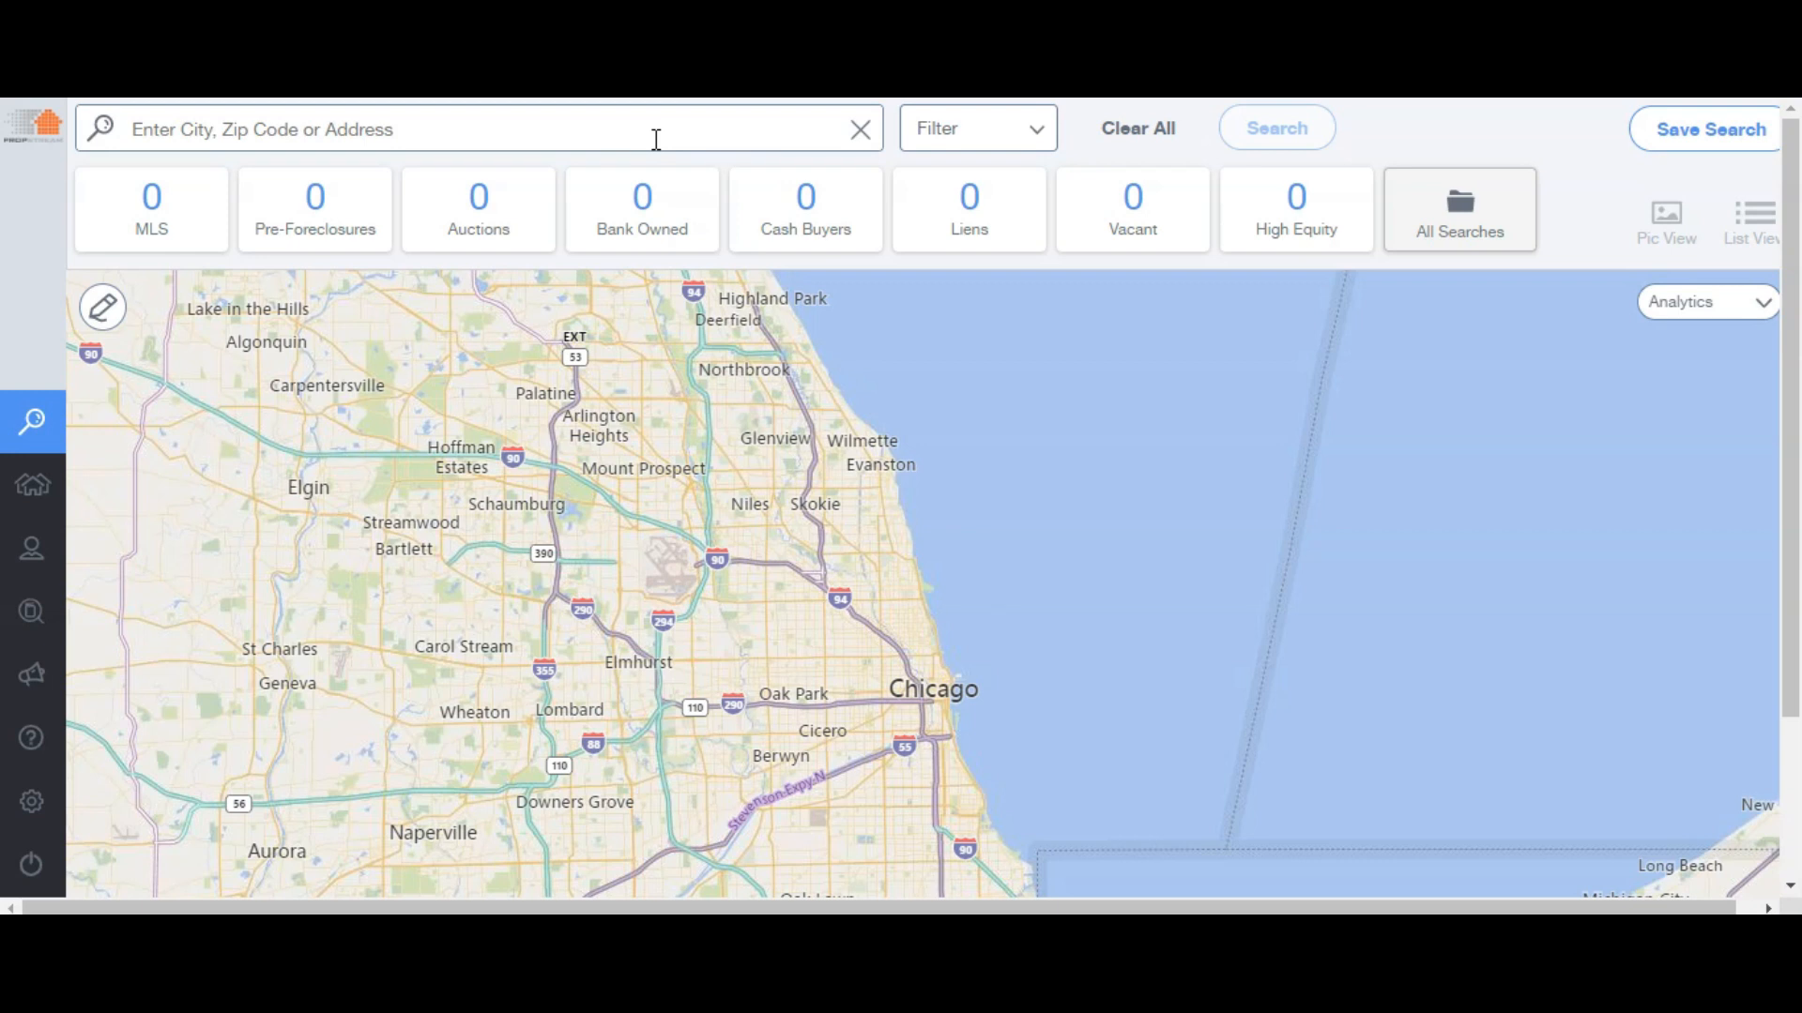
Search for properties in Chicago, IL and narrow the results to the Vacant quick list
{"action": "left_click", "coordinate": [656, 139]}
{"action": "type", "text": "chicago"}
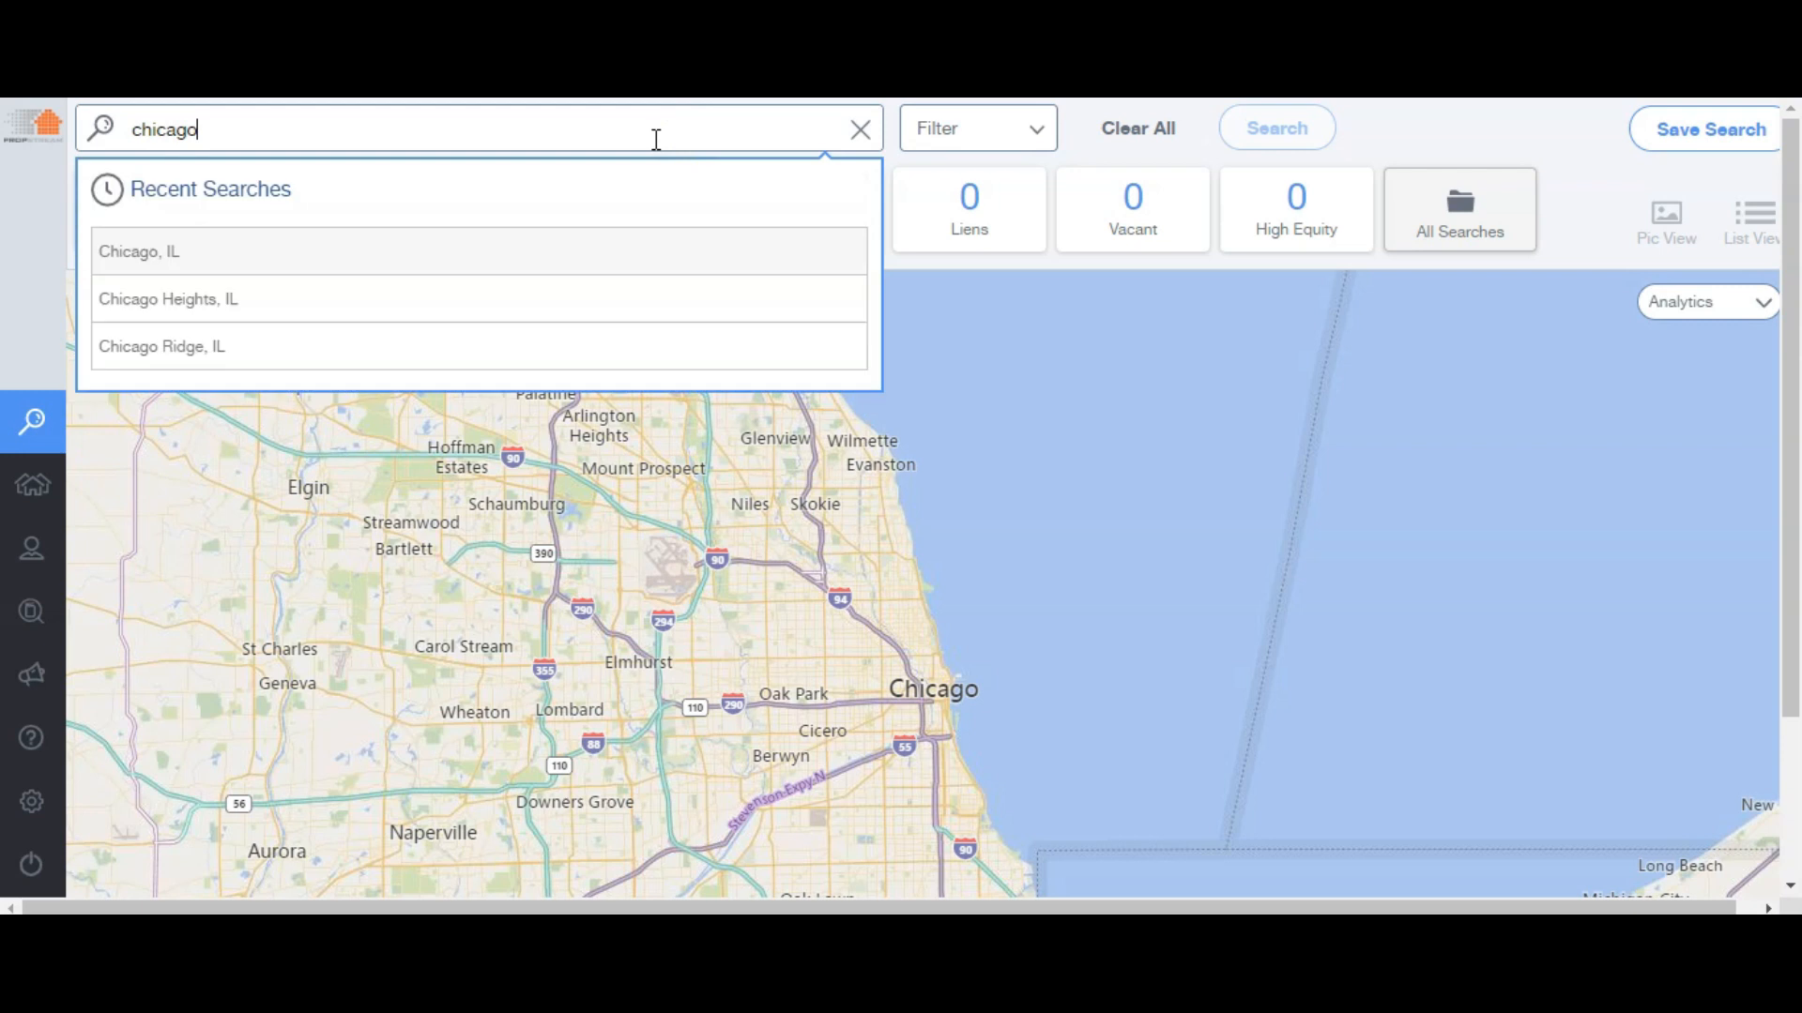
{"action": "left_click", "coordinate": [588, 252]}
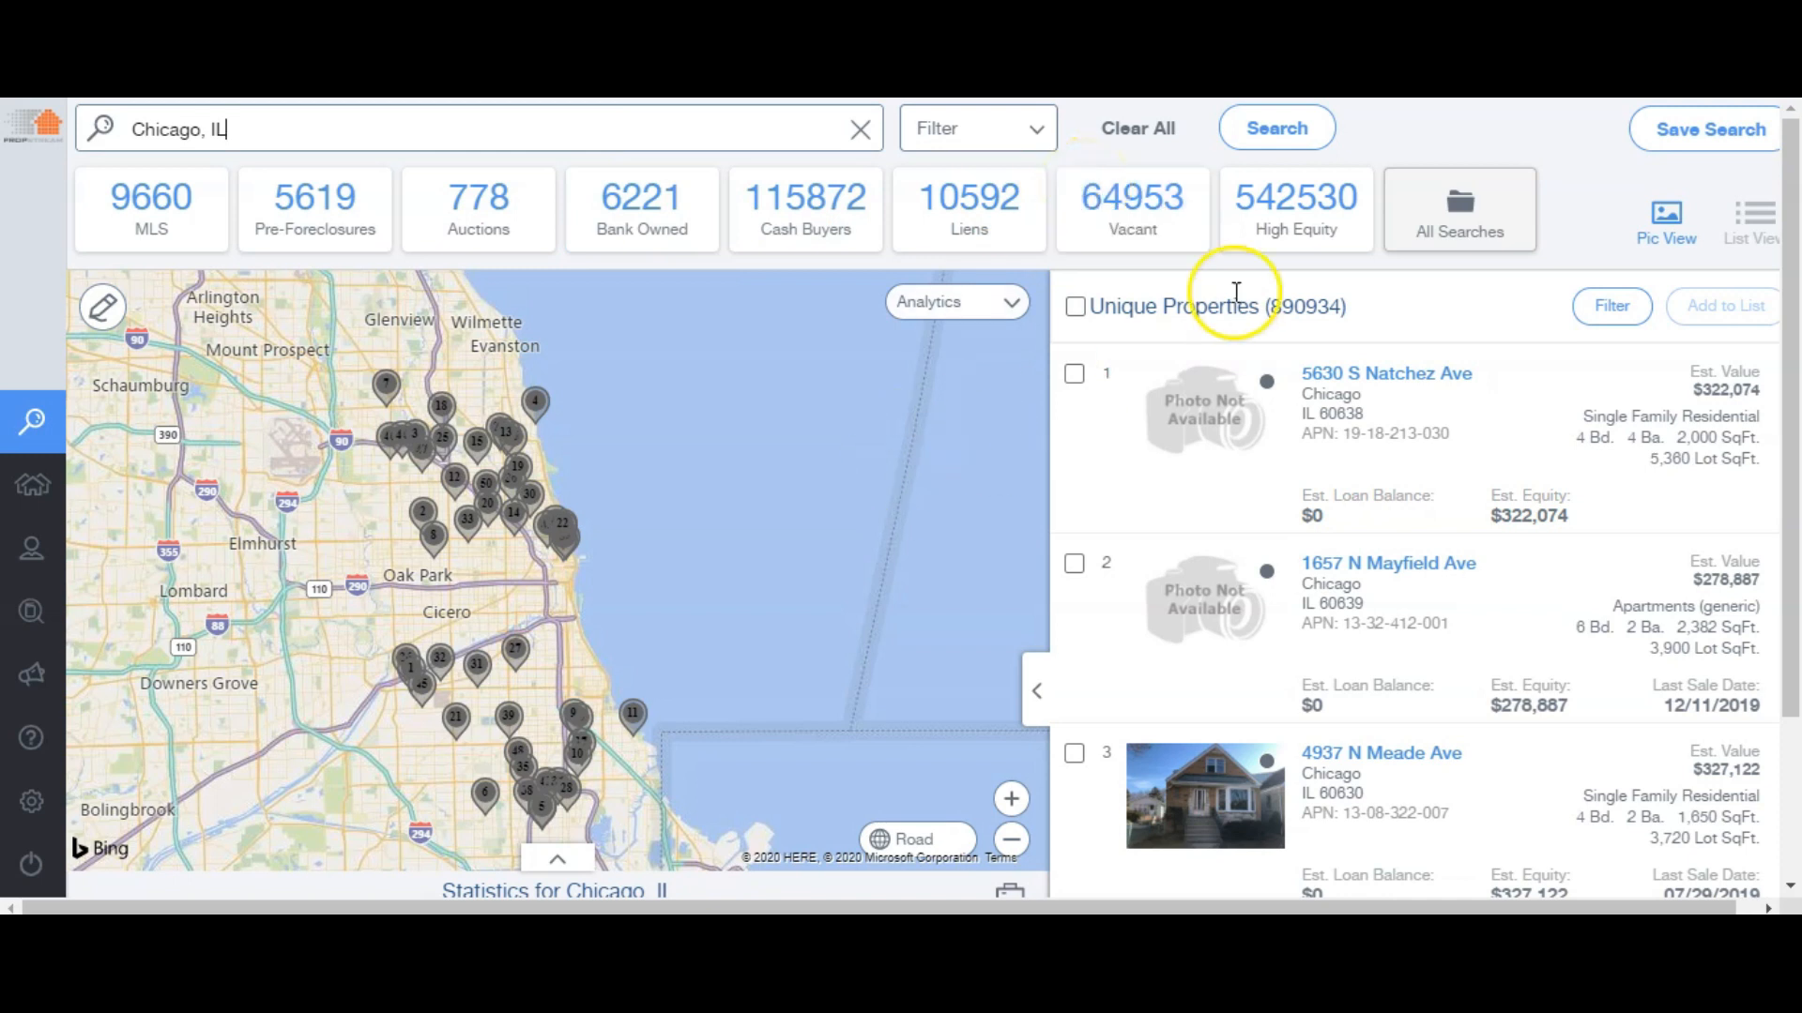
{"action": "left_click", "coordinate": [1126, 225]}
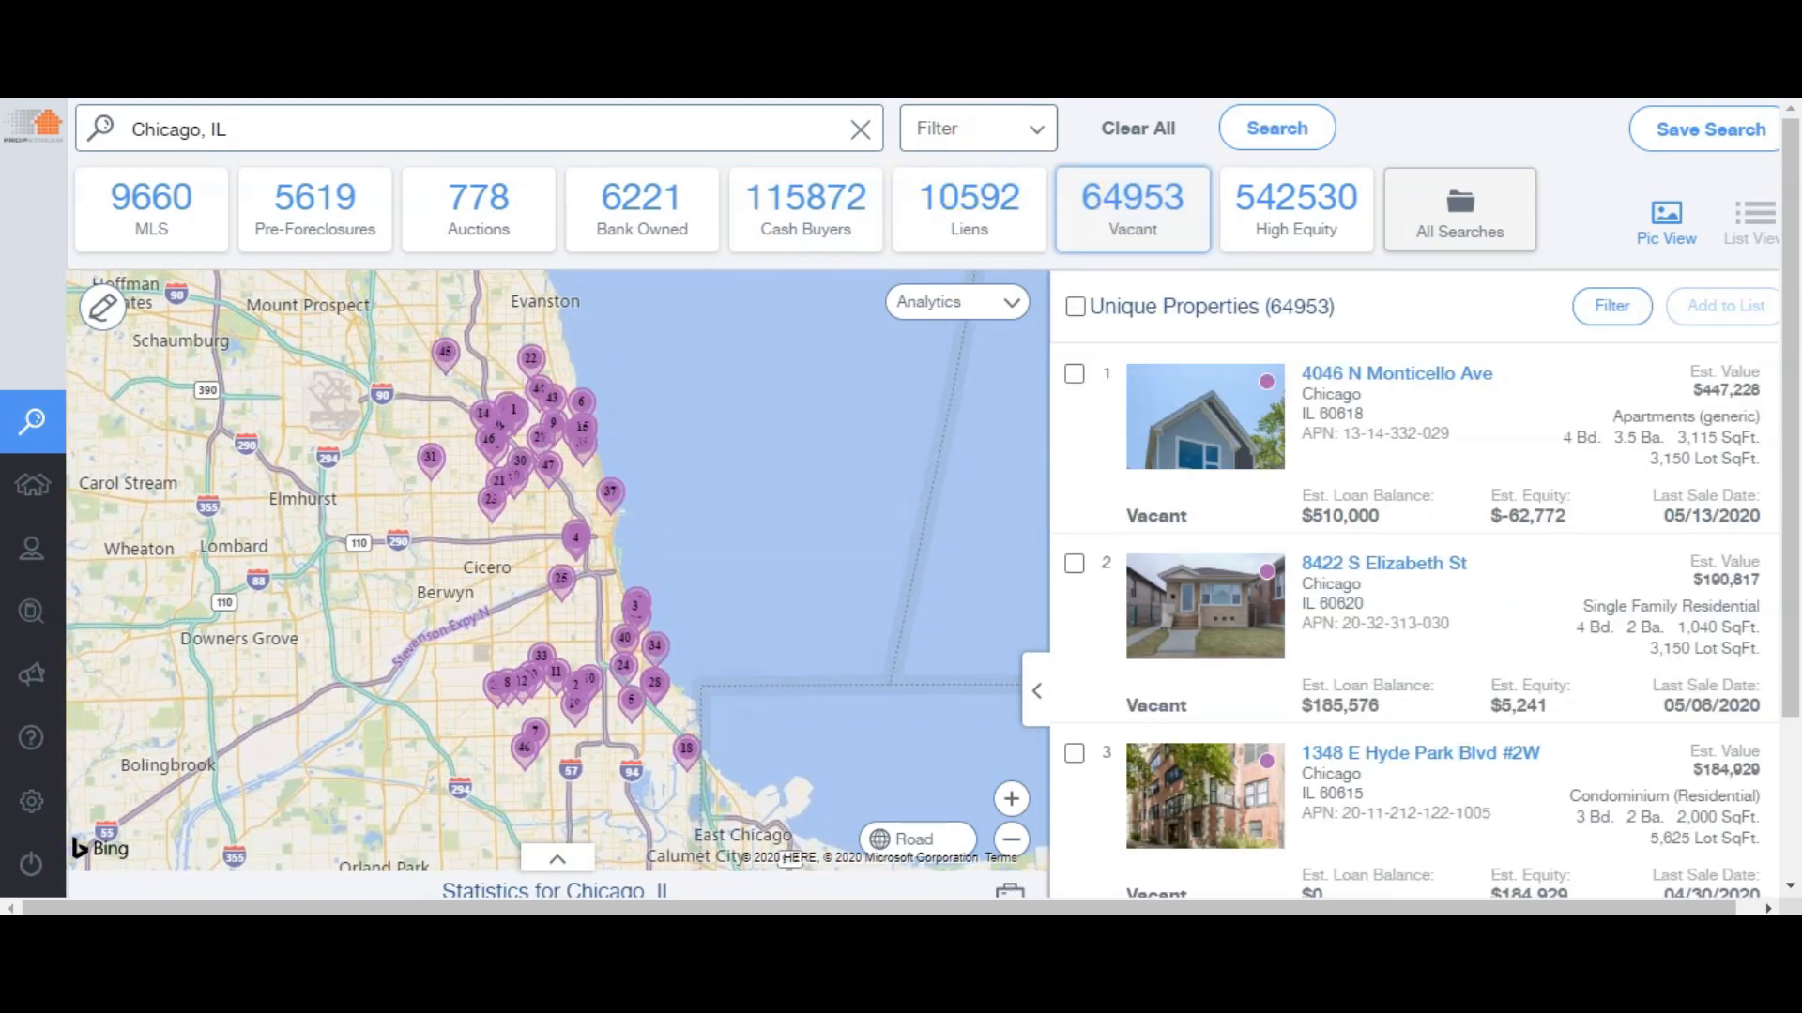
In the search filters, set the occupancy status to Vacant and Owner Occupied to No
{"action": "left_click", "coordinate": [1026, 141]}
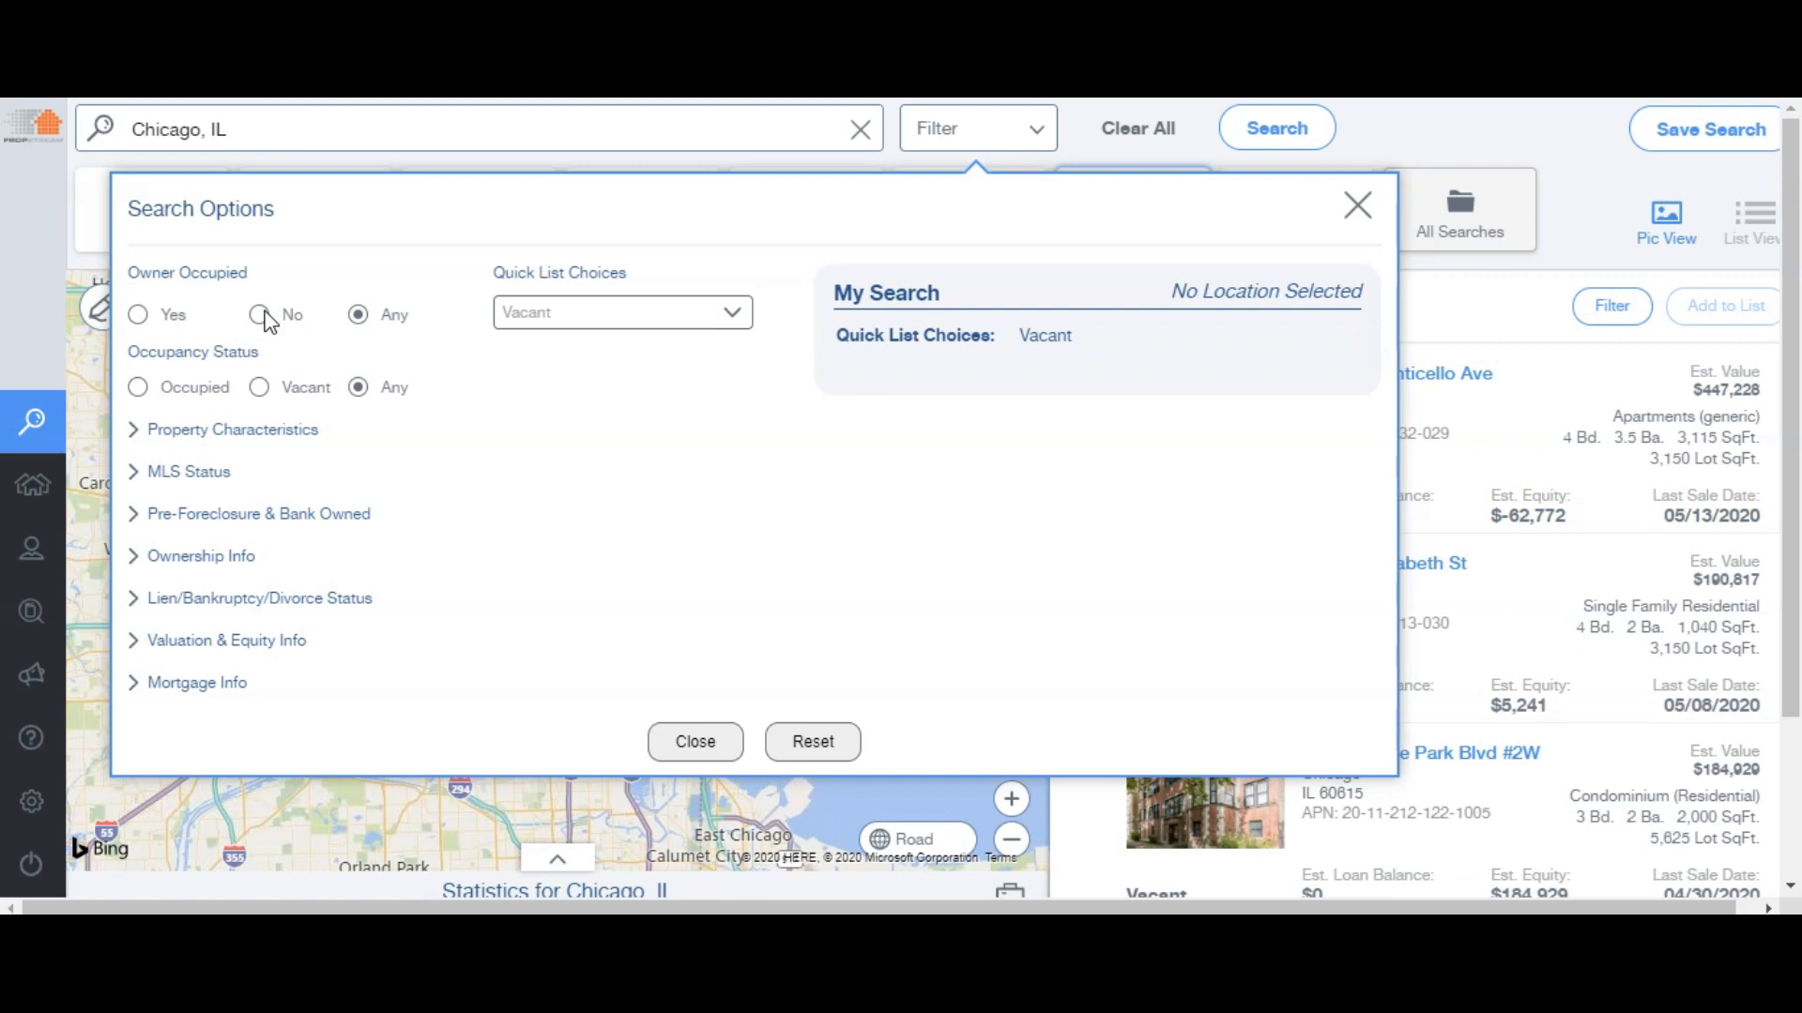
{"action": "left_click", "coordinate": [261, 386]}
{"action": "left_click", "coordinate": [263, 316]}
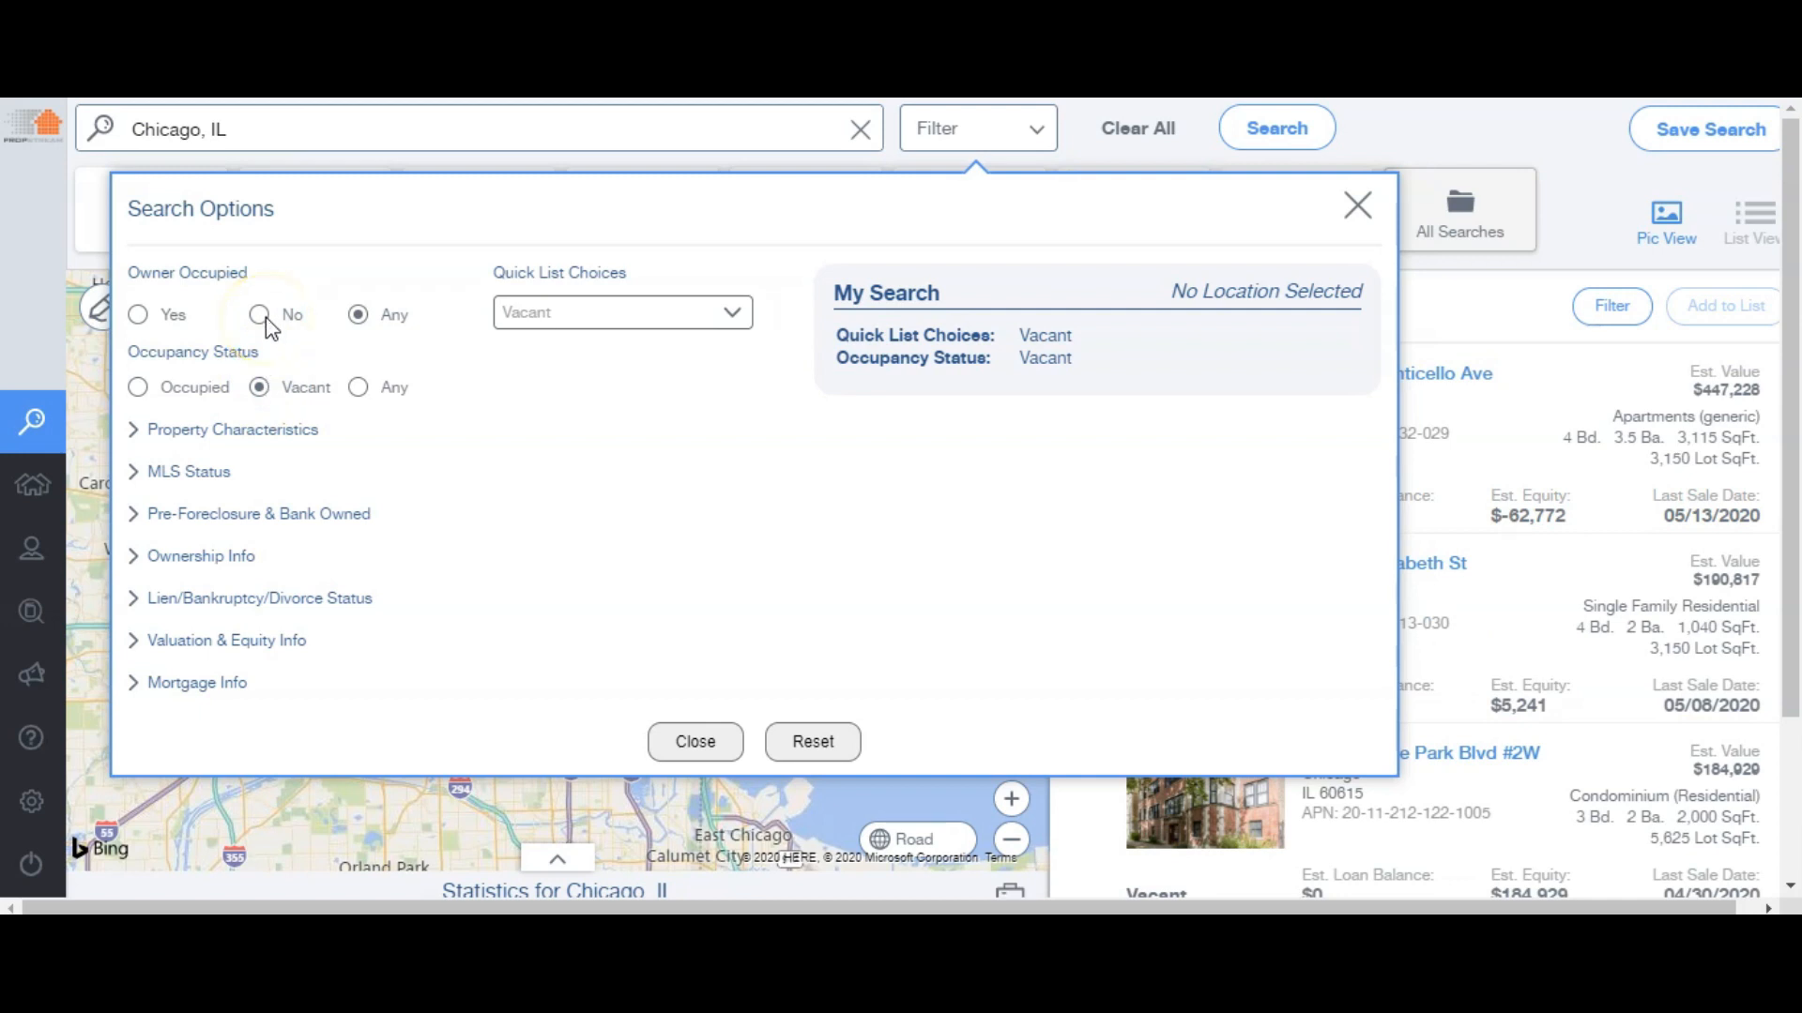
{"action": "left_click", "coordinate": [264, 317]}
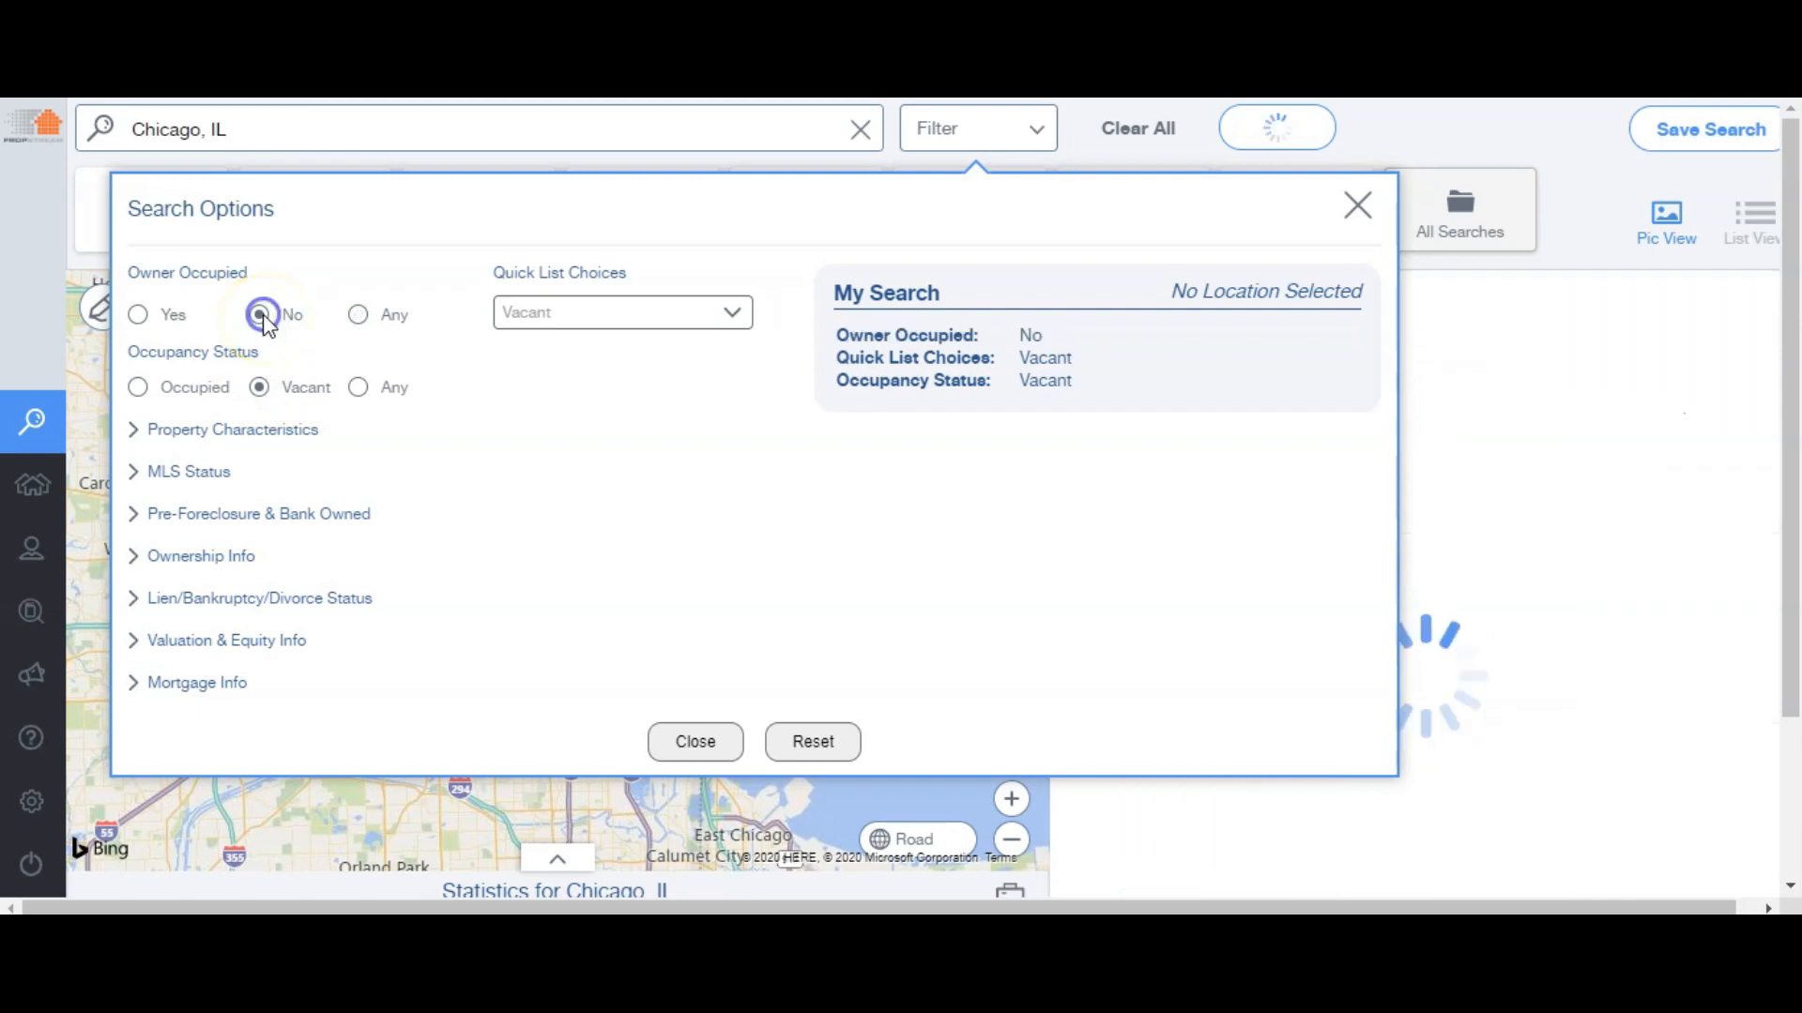
Limit the property classifications to Residential and Commercial in the property characteristics
{"action": "left_click", "coordinate": [136, 434]}
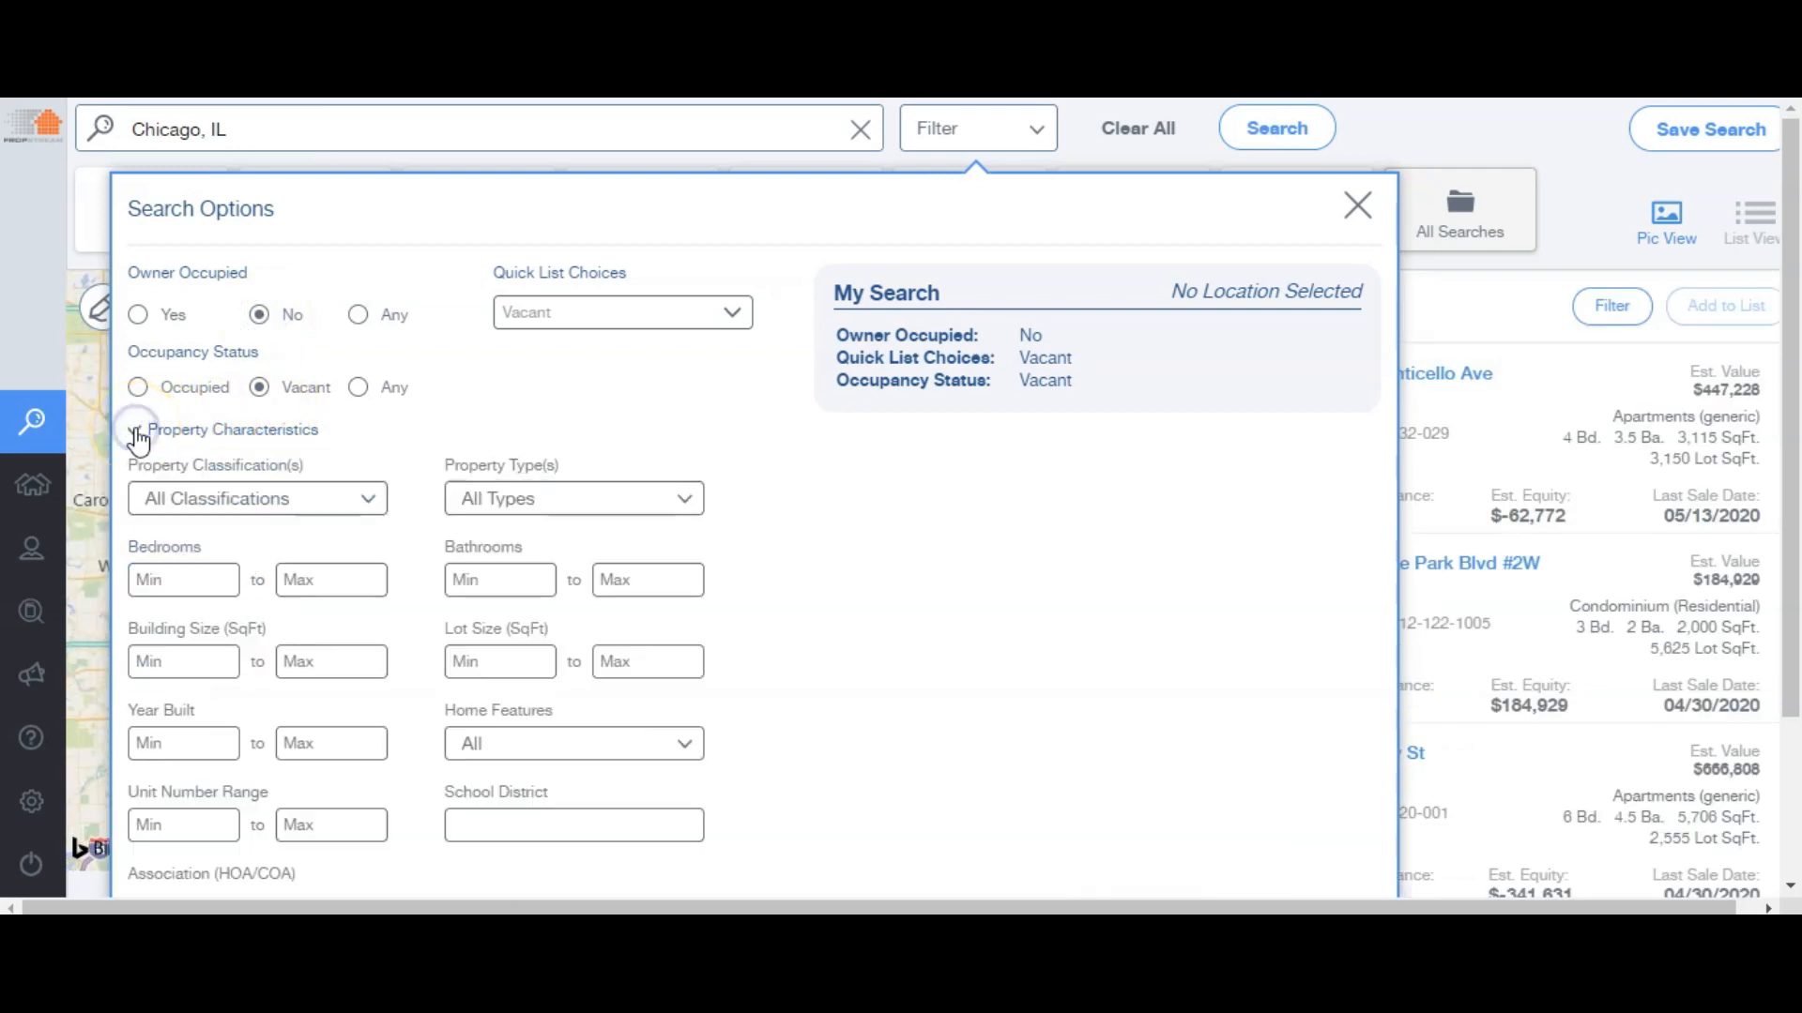
{"action": "left_click", "coordinate": [259, 513]}
{"action": "left_click", "coordinate": [246, 549]}
{"action": "left_click", "coordinate": [246, 577]}
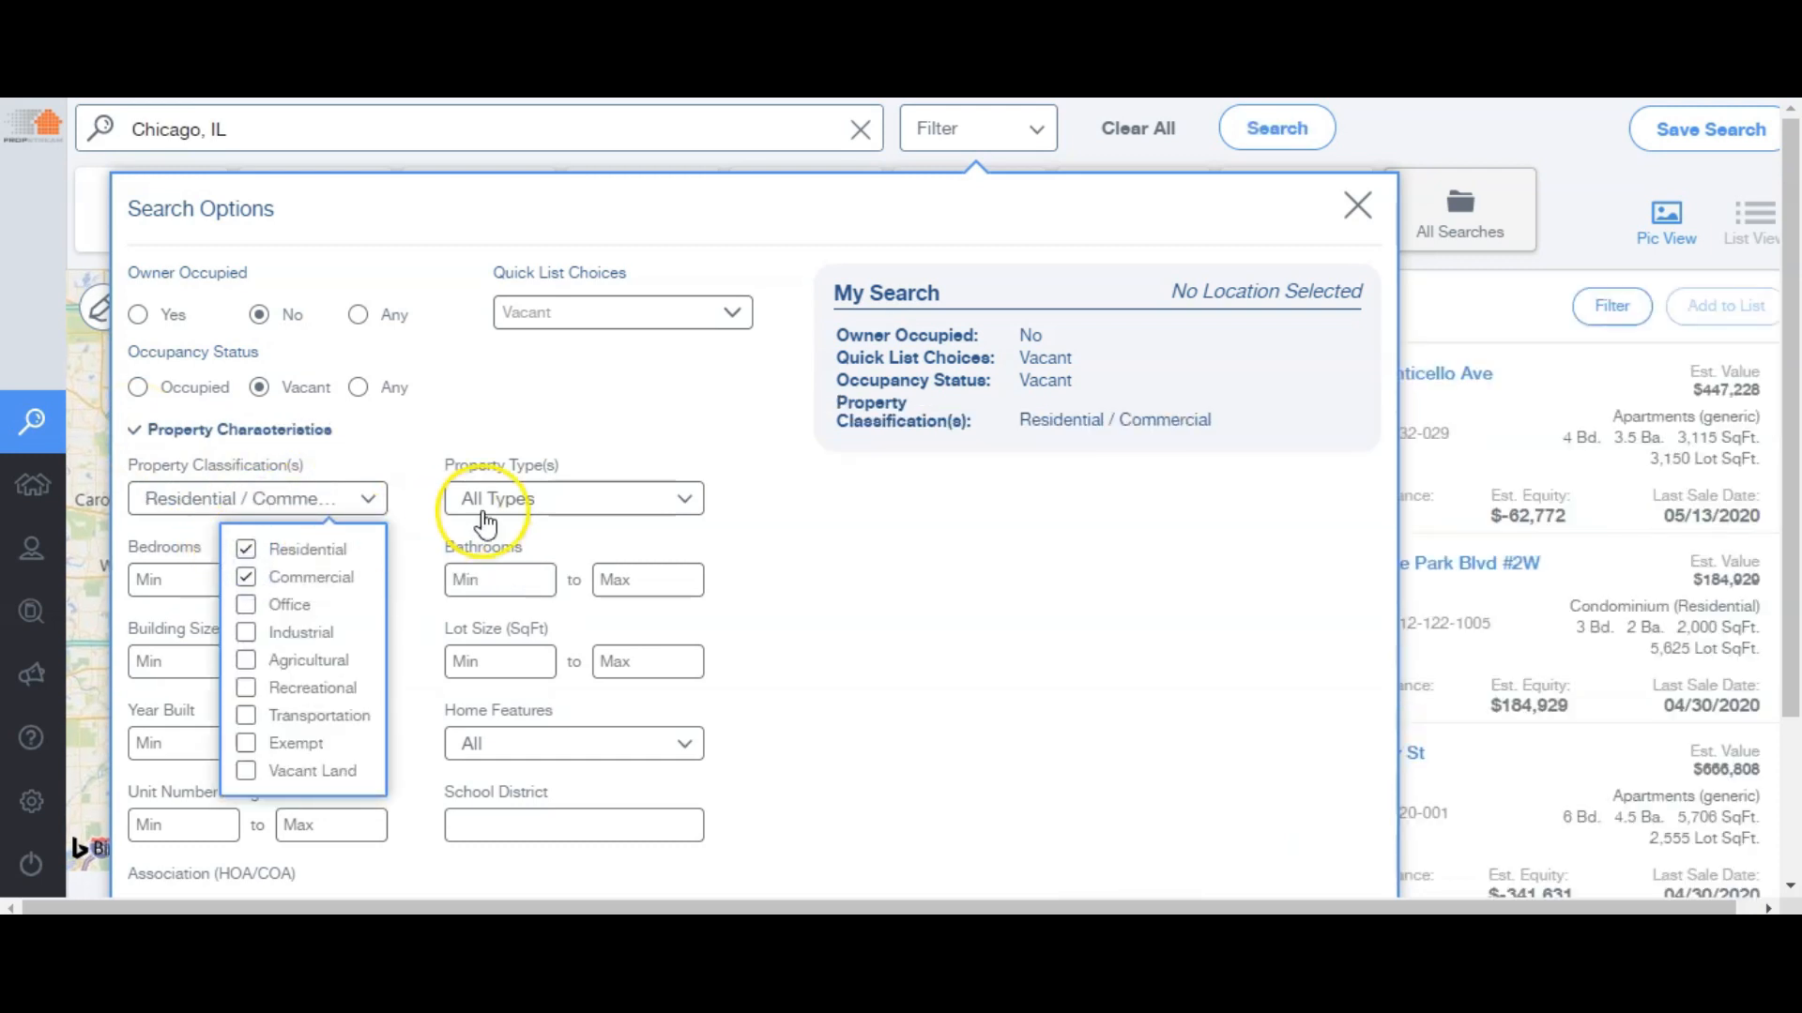
Restrict the property types to Single Family, Multi-Family 2-4 and Multi-Family 5+, and collapse the property characteristics
{"action": "left_click", "coordinate": [502, 502]}
{"action": "left_click", "coordinate": [336, 592]}
{"action": "left_click", "coordinate": [337, 648]}
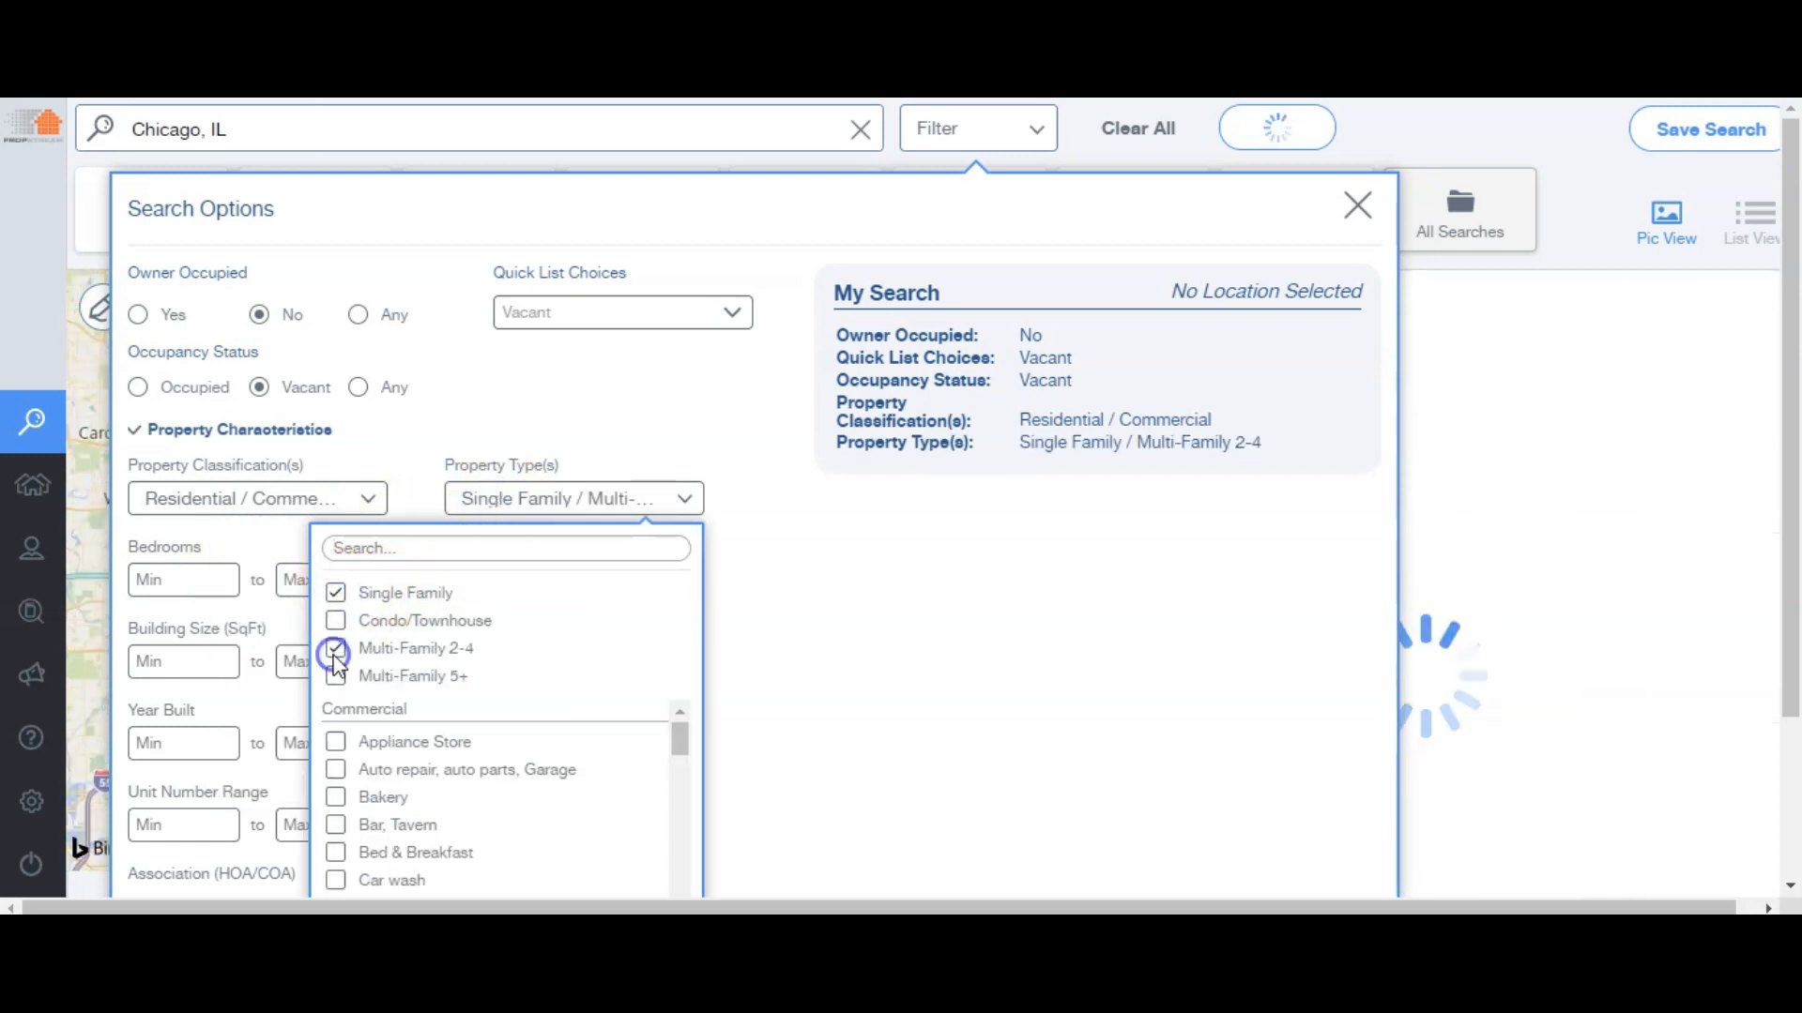
{"action": "left_click", "coordinate": [335, 677]}
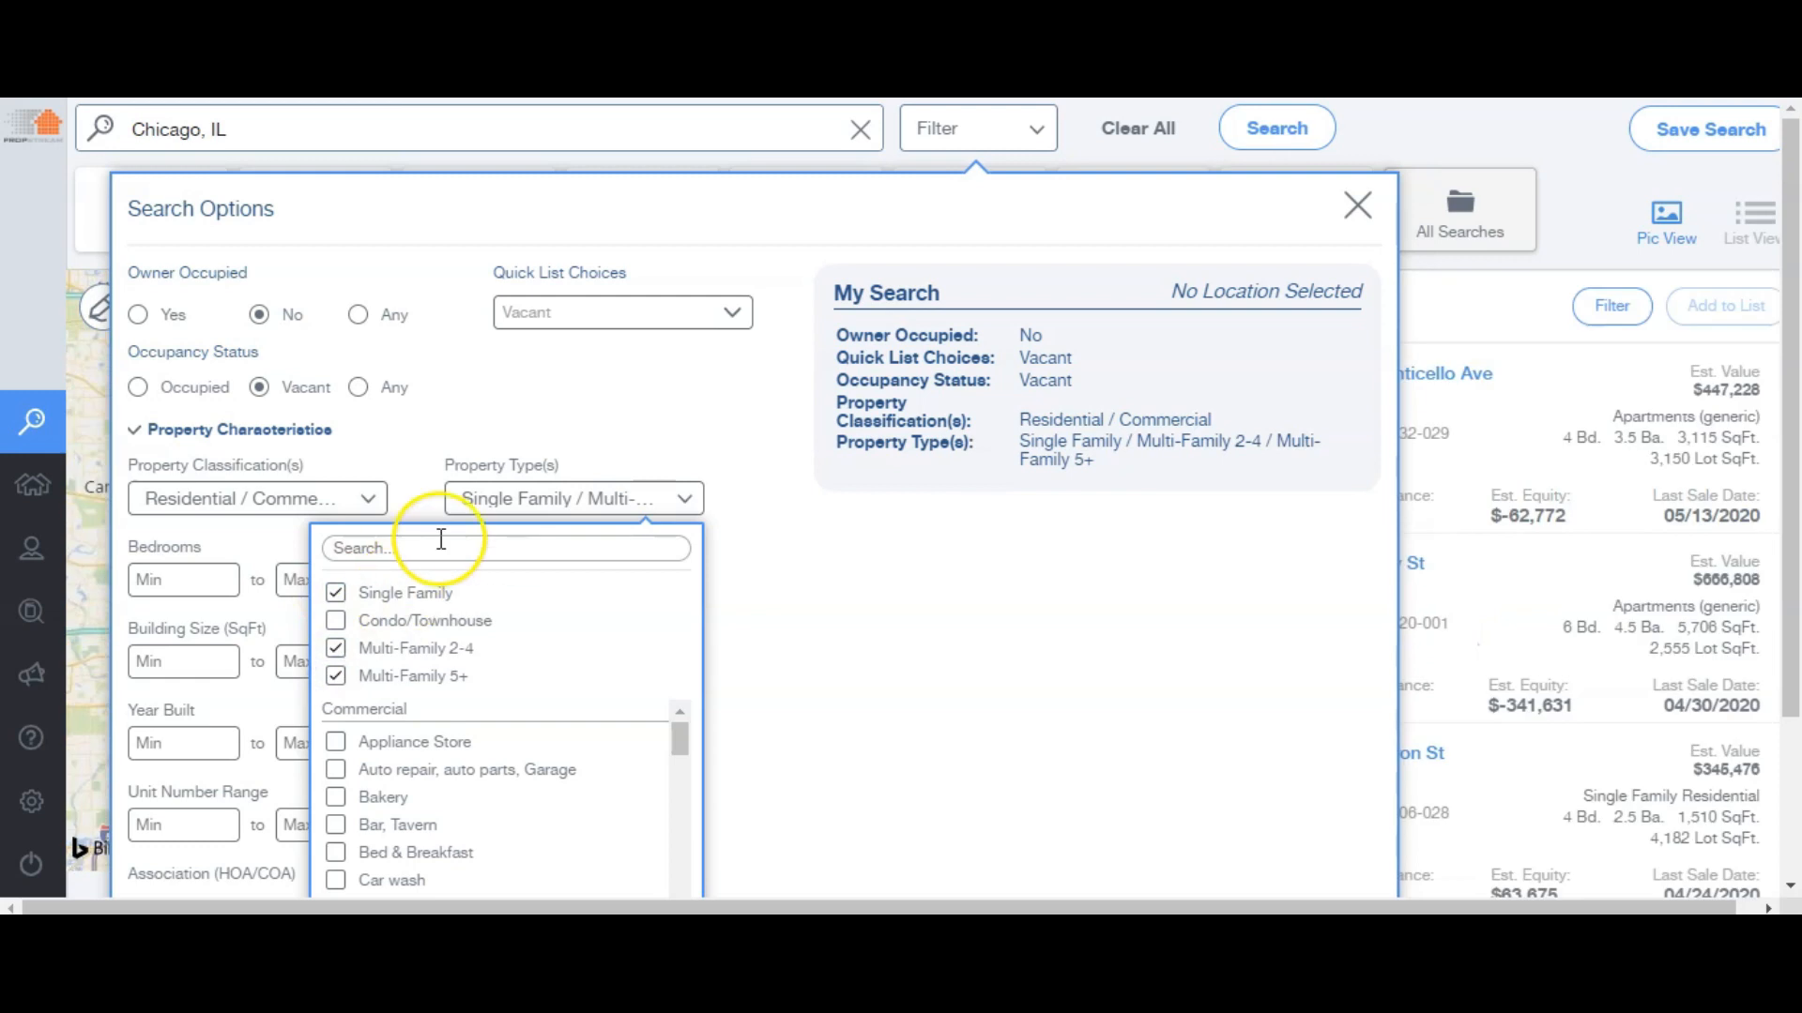
{"action": "left_click", "coordinate": [612, 494]}
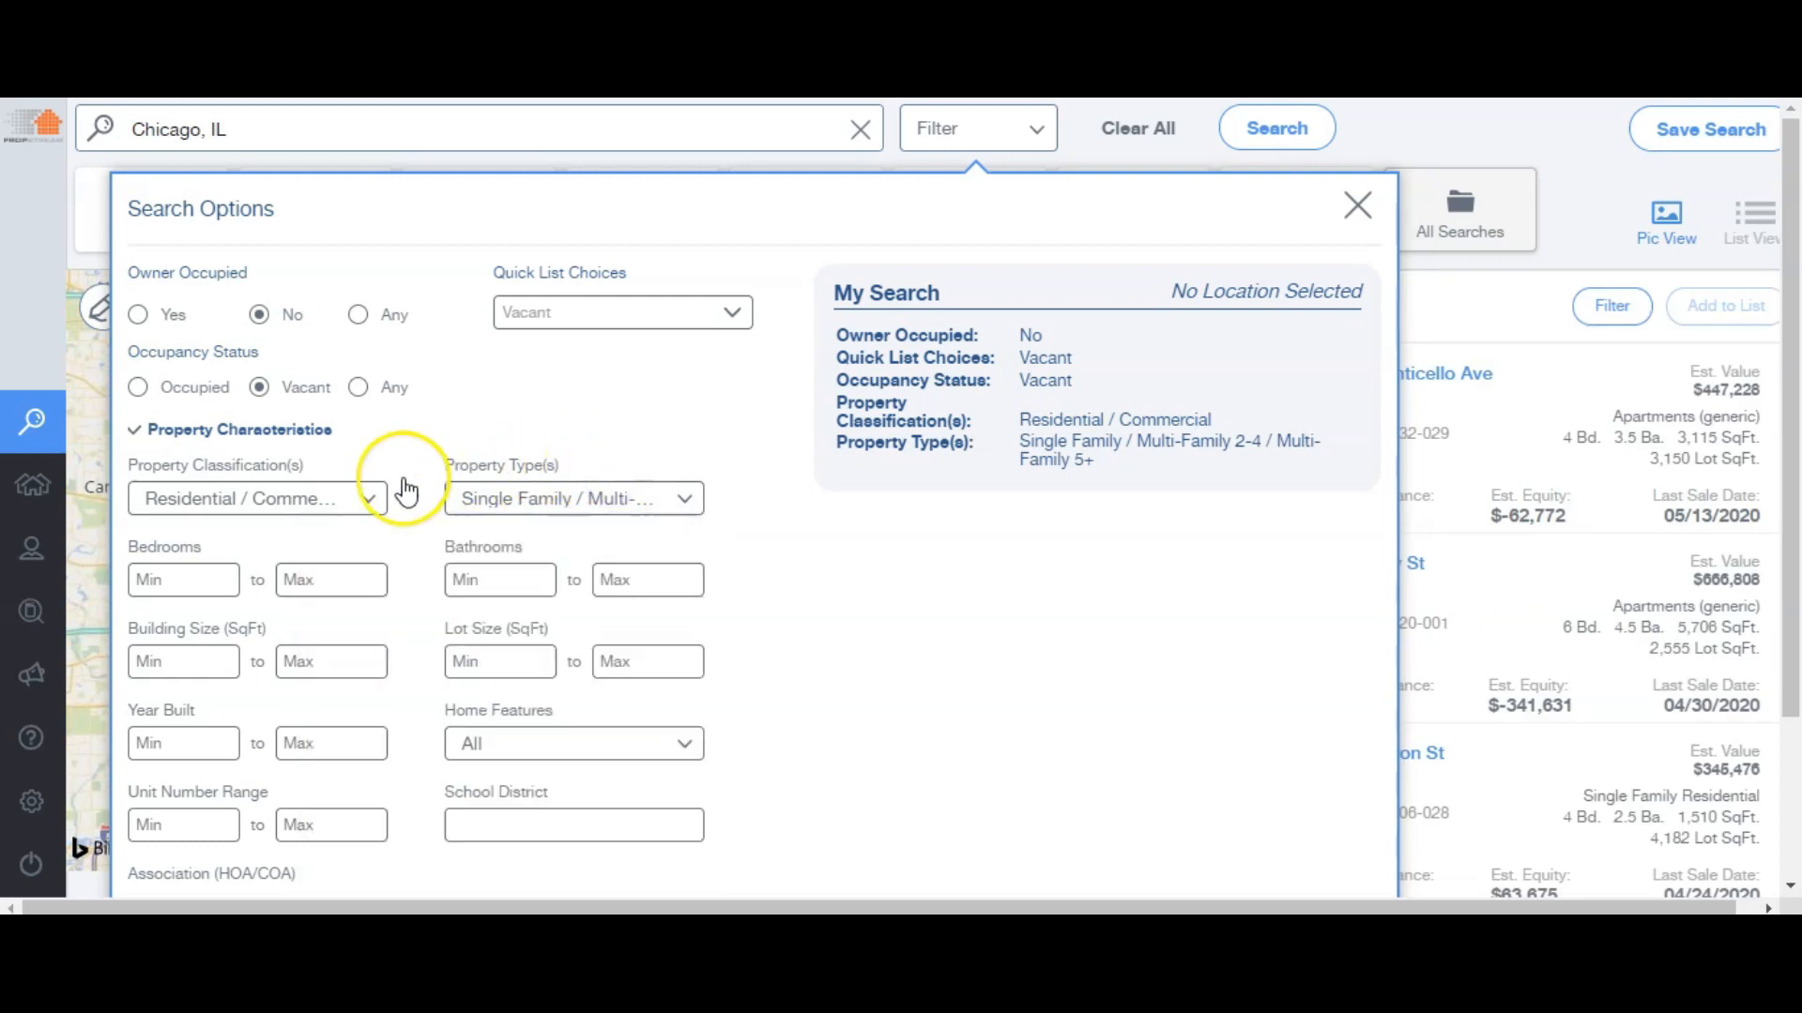
{"action": "left_click", "coordinate": [139, 428]}
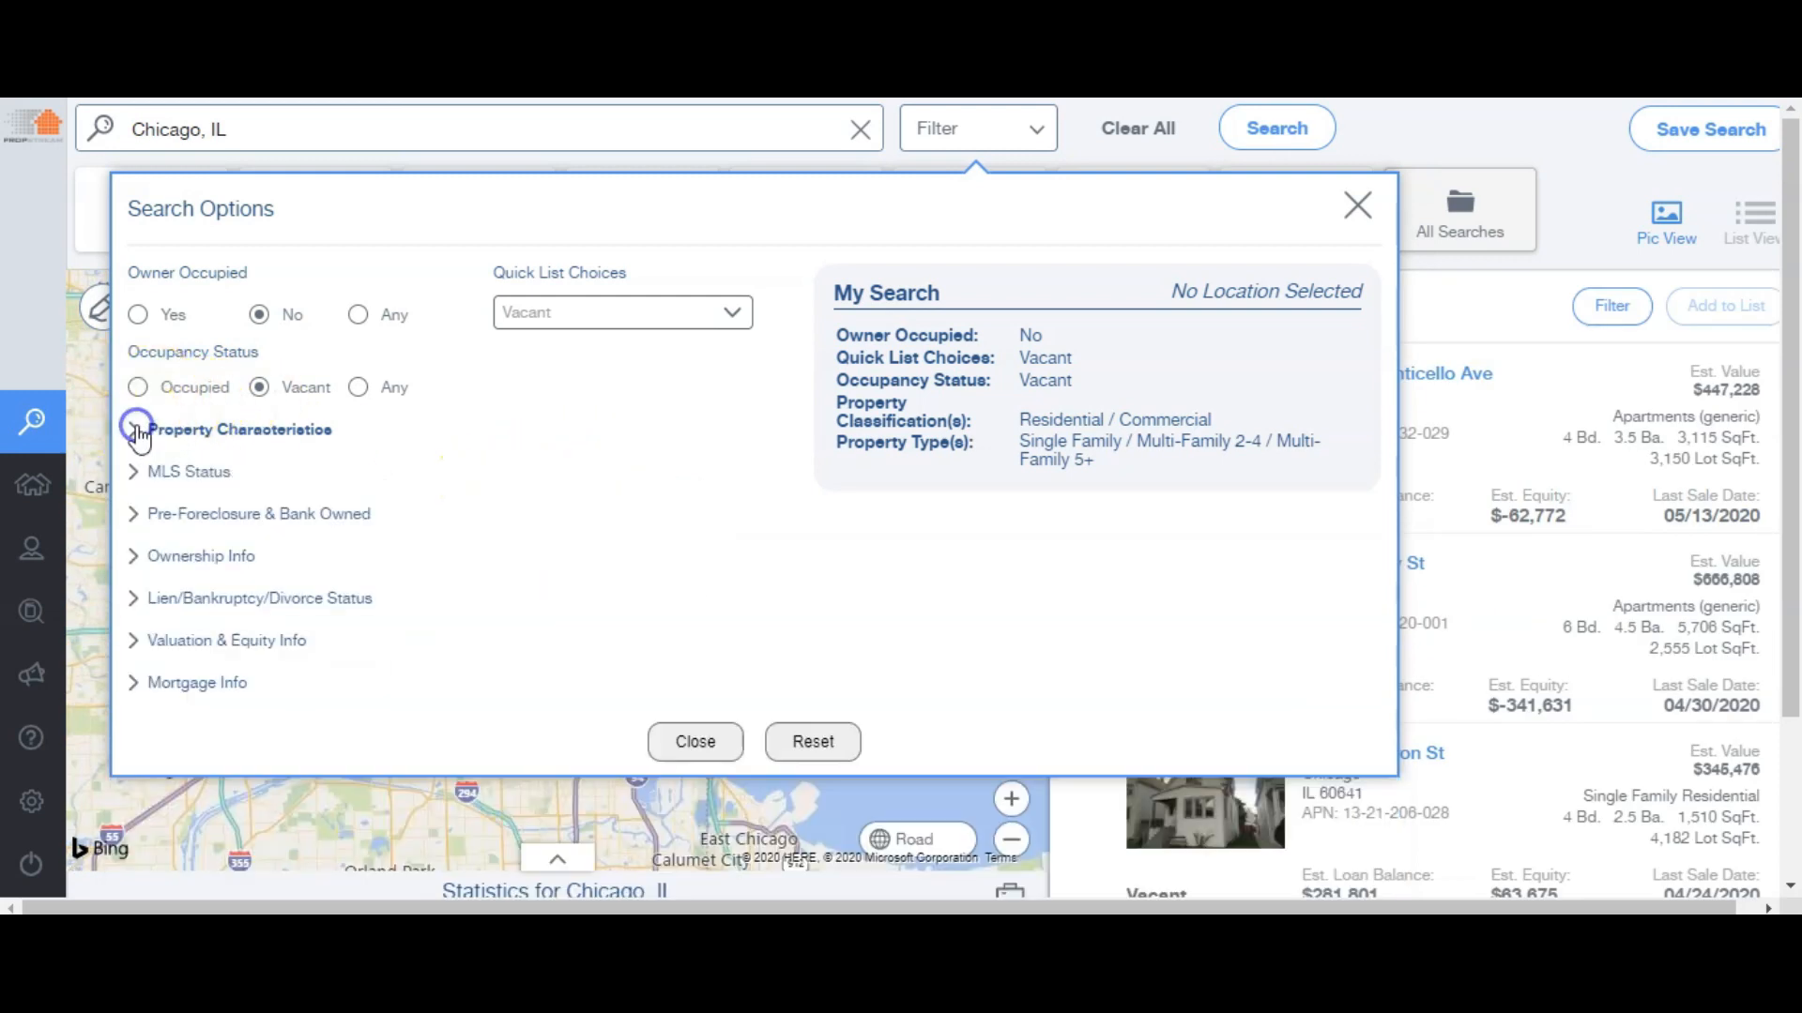
Set the On Market filter under MLS Status to No and collapse that section
{"action": "left_click", "coordinate": [137, 477]}
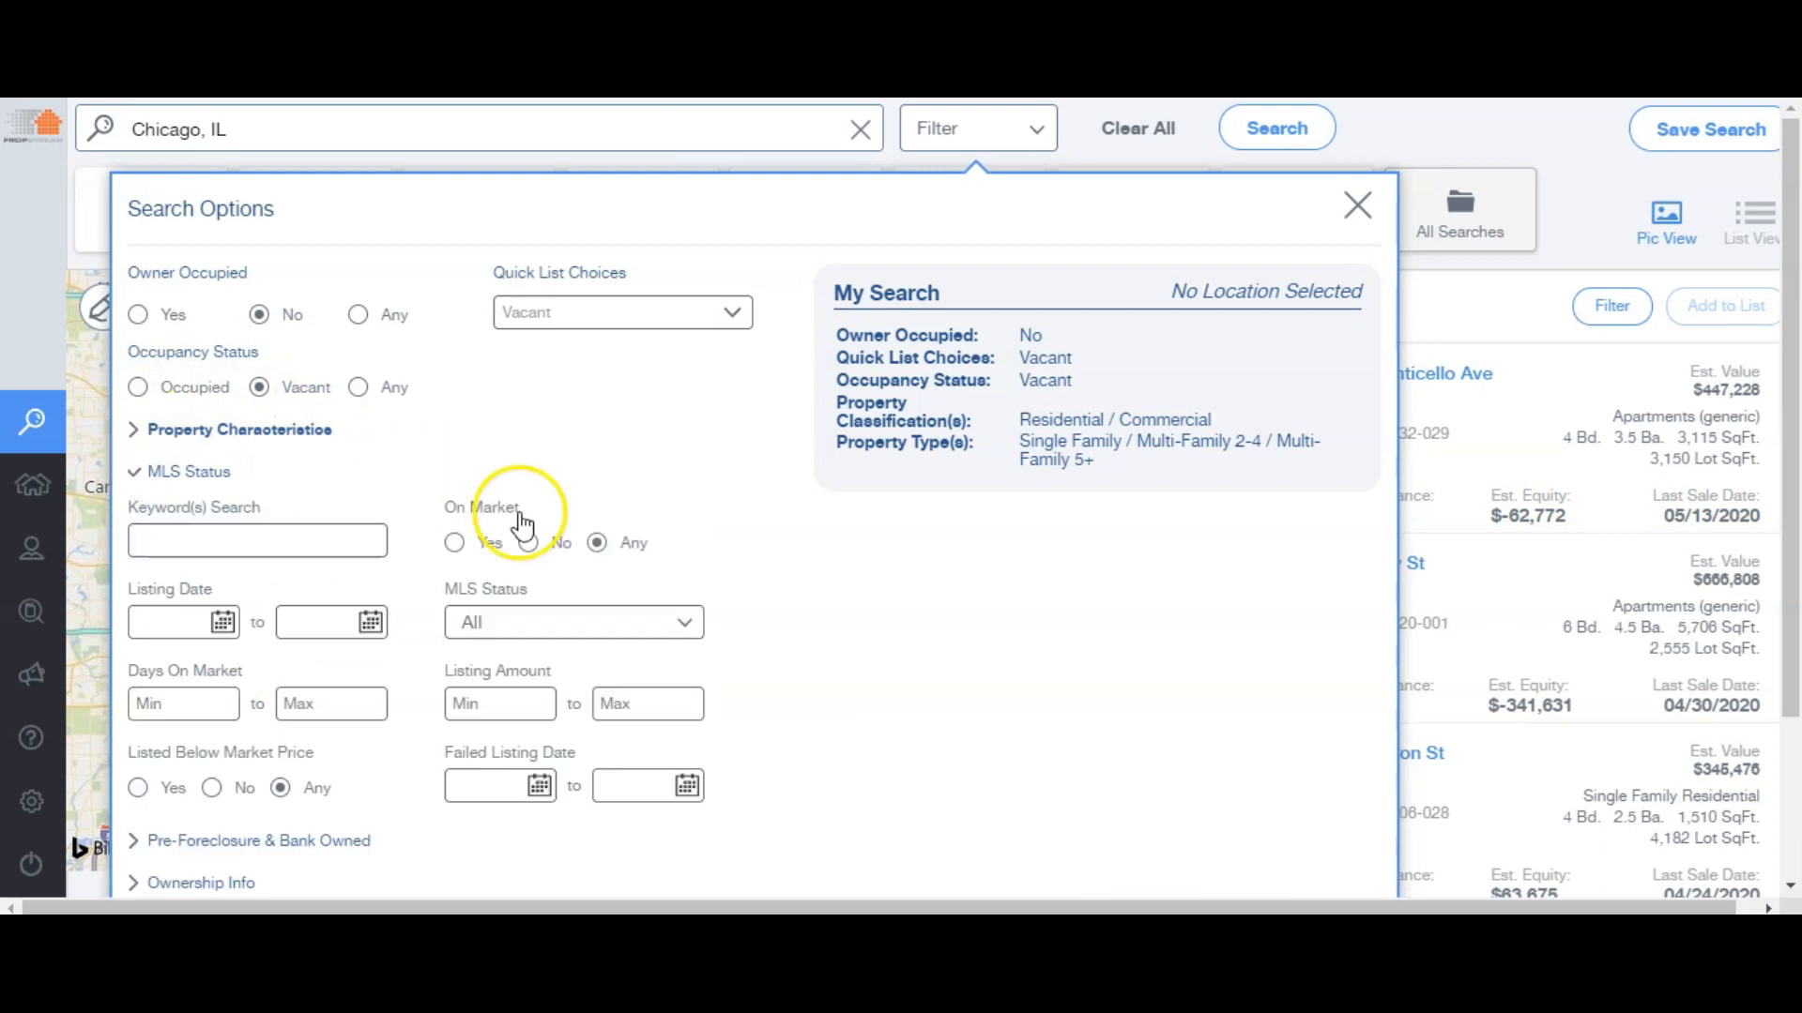
{"action": "left_click", "coordinate": [531, 544]}
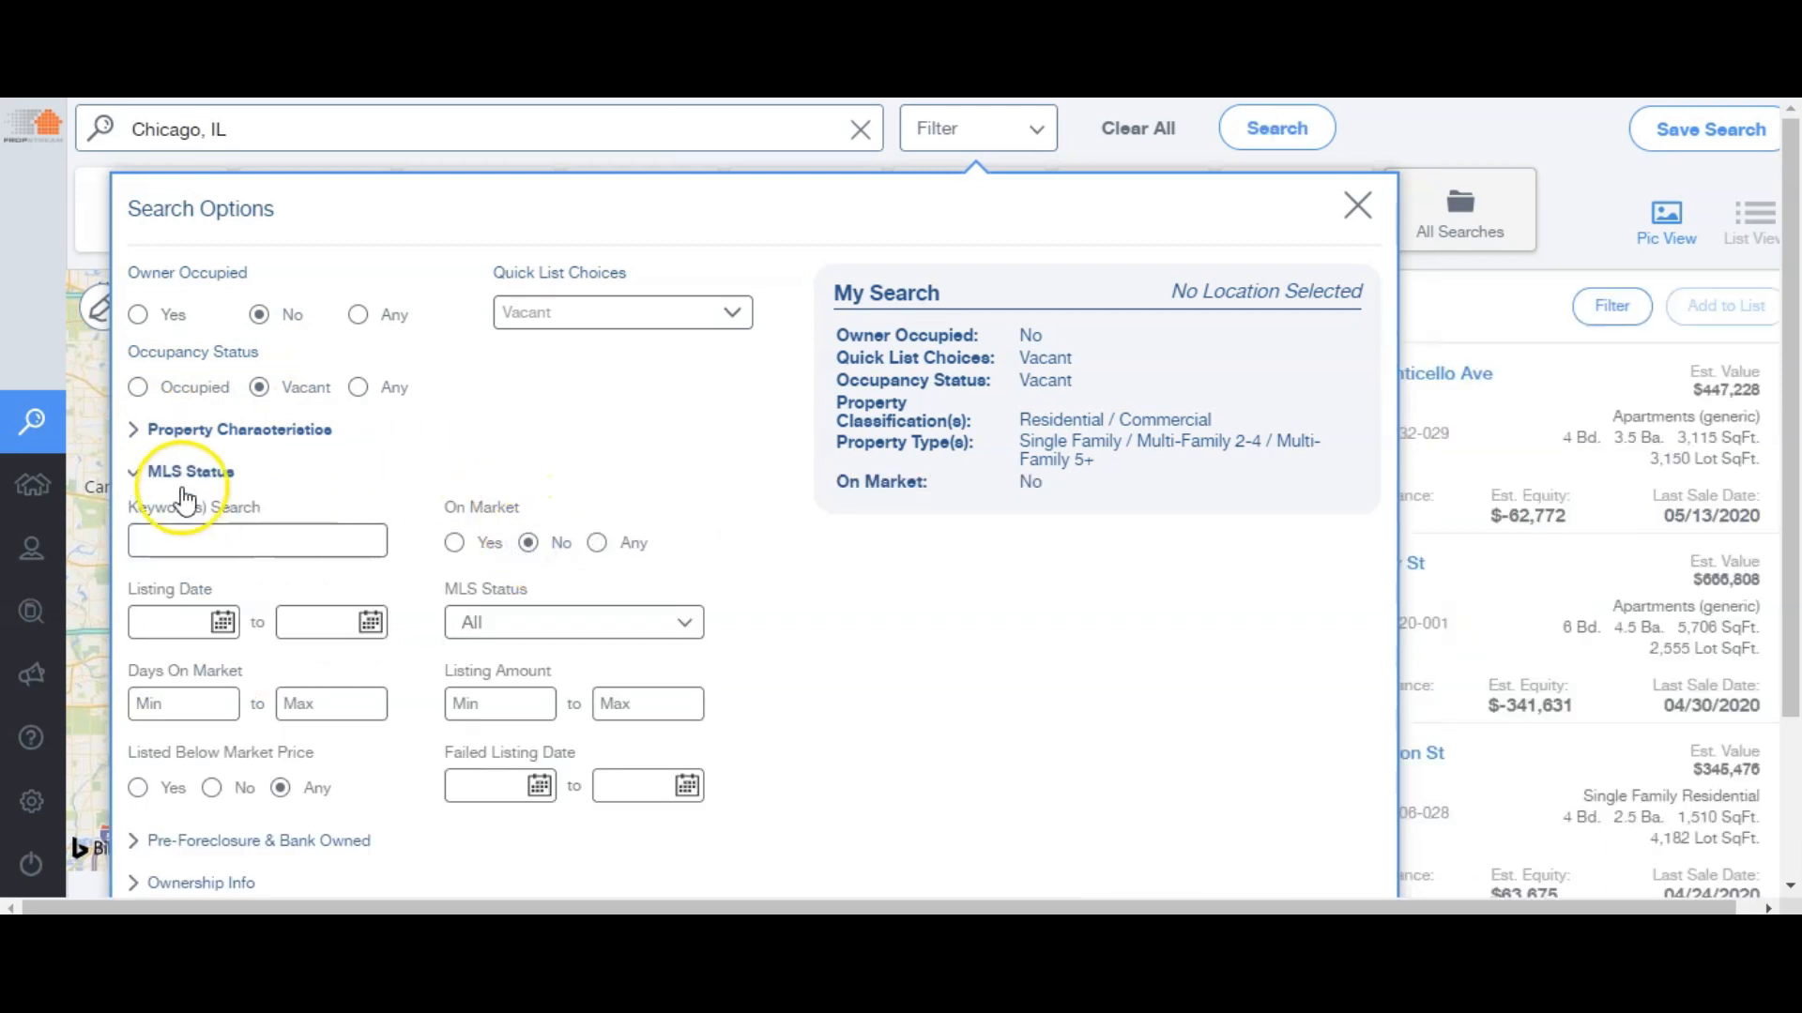
{"action": "left_click", "coordinate": [137, 476]}
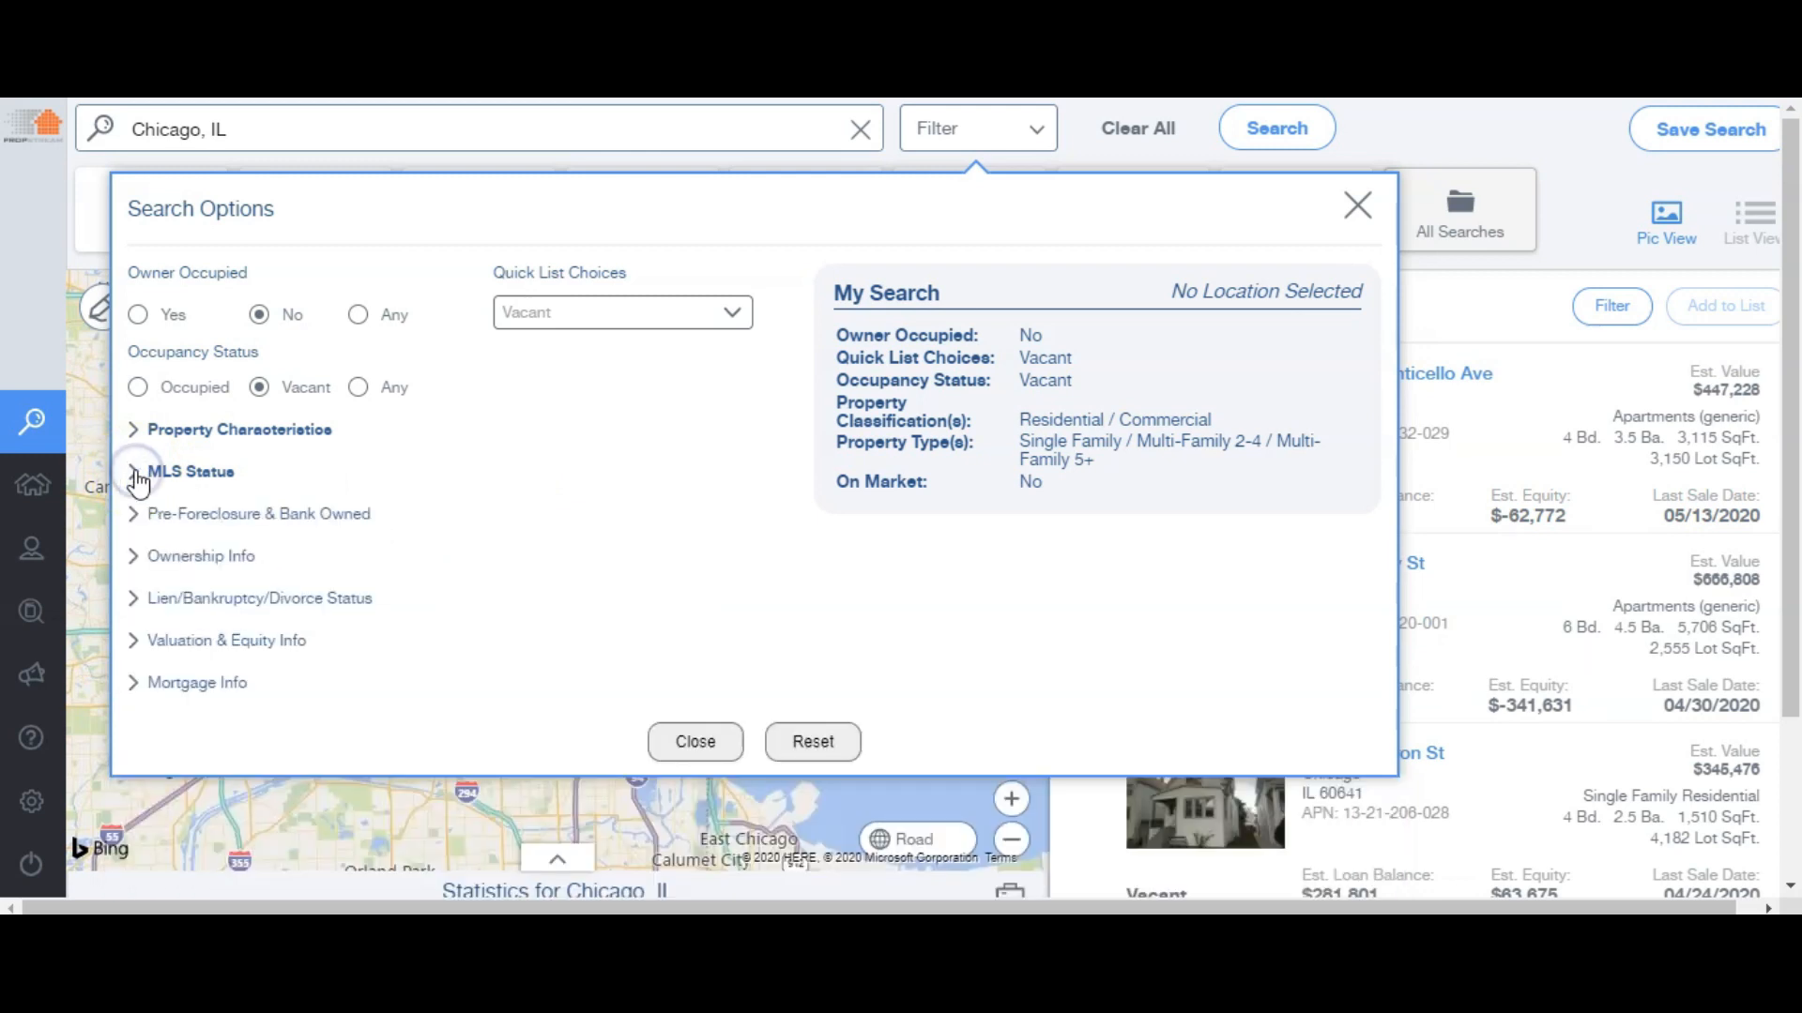
Set the Pre-Foreclosure & Bank Owned status filter to Exclude Foreclosures and collapse that section
{"action": "left_click", "coordinate": [137, 521]}
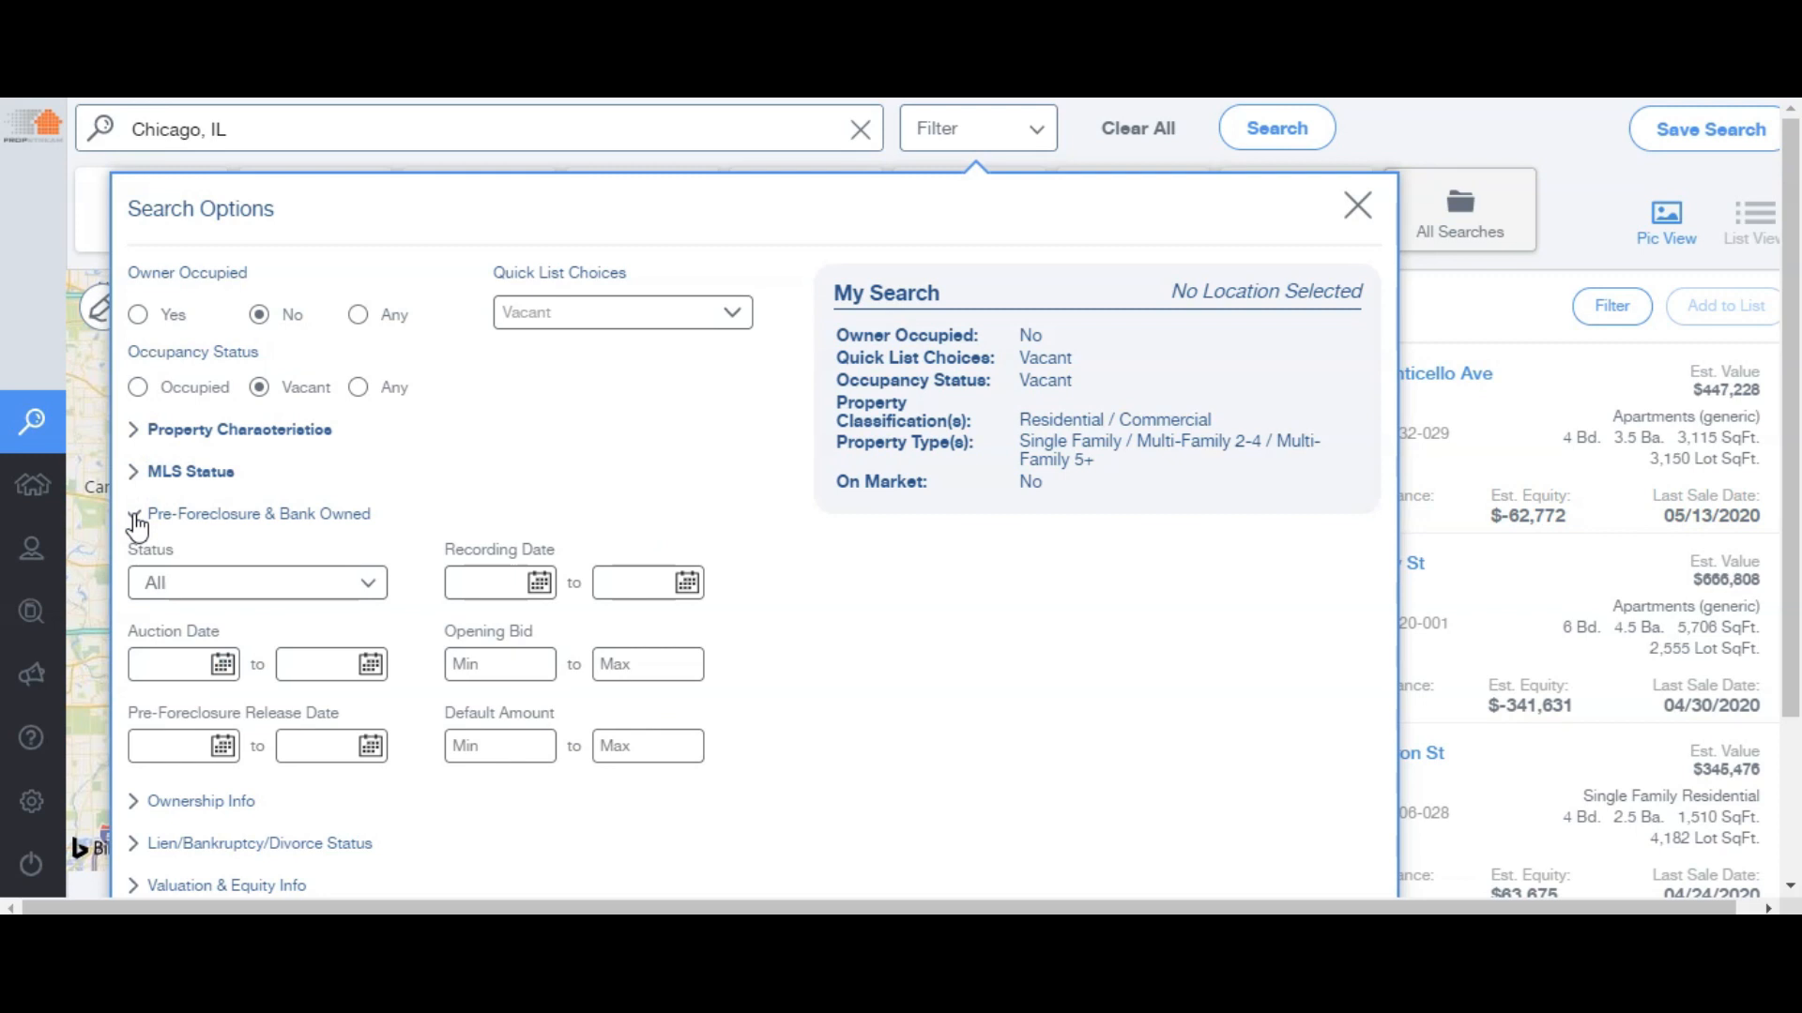
{"action": "left_click", "coordinate": [209, 583]}
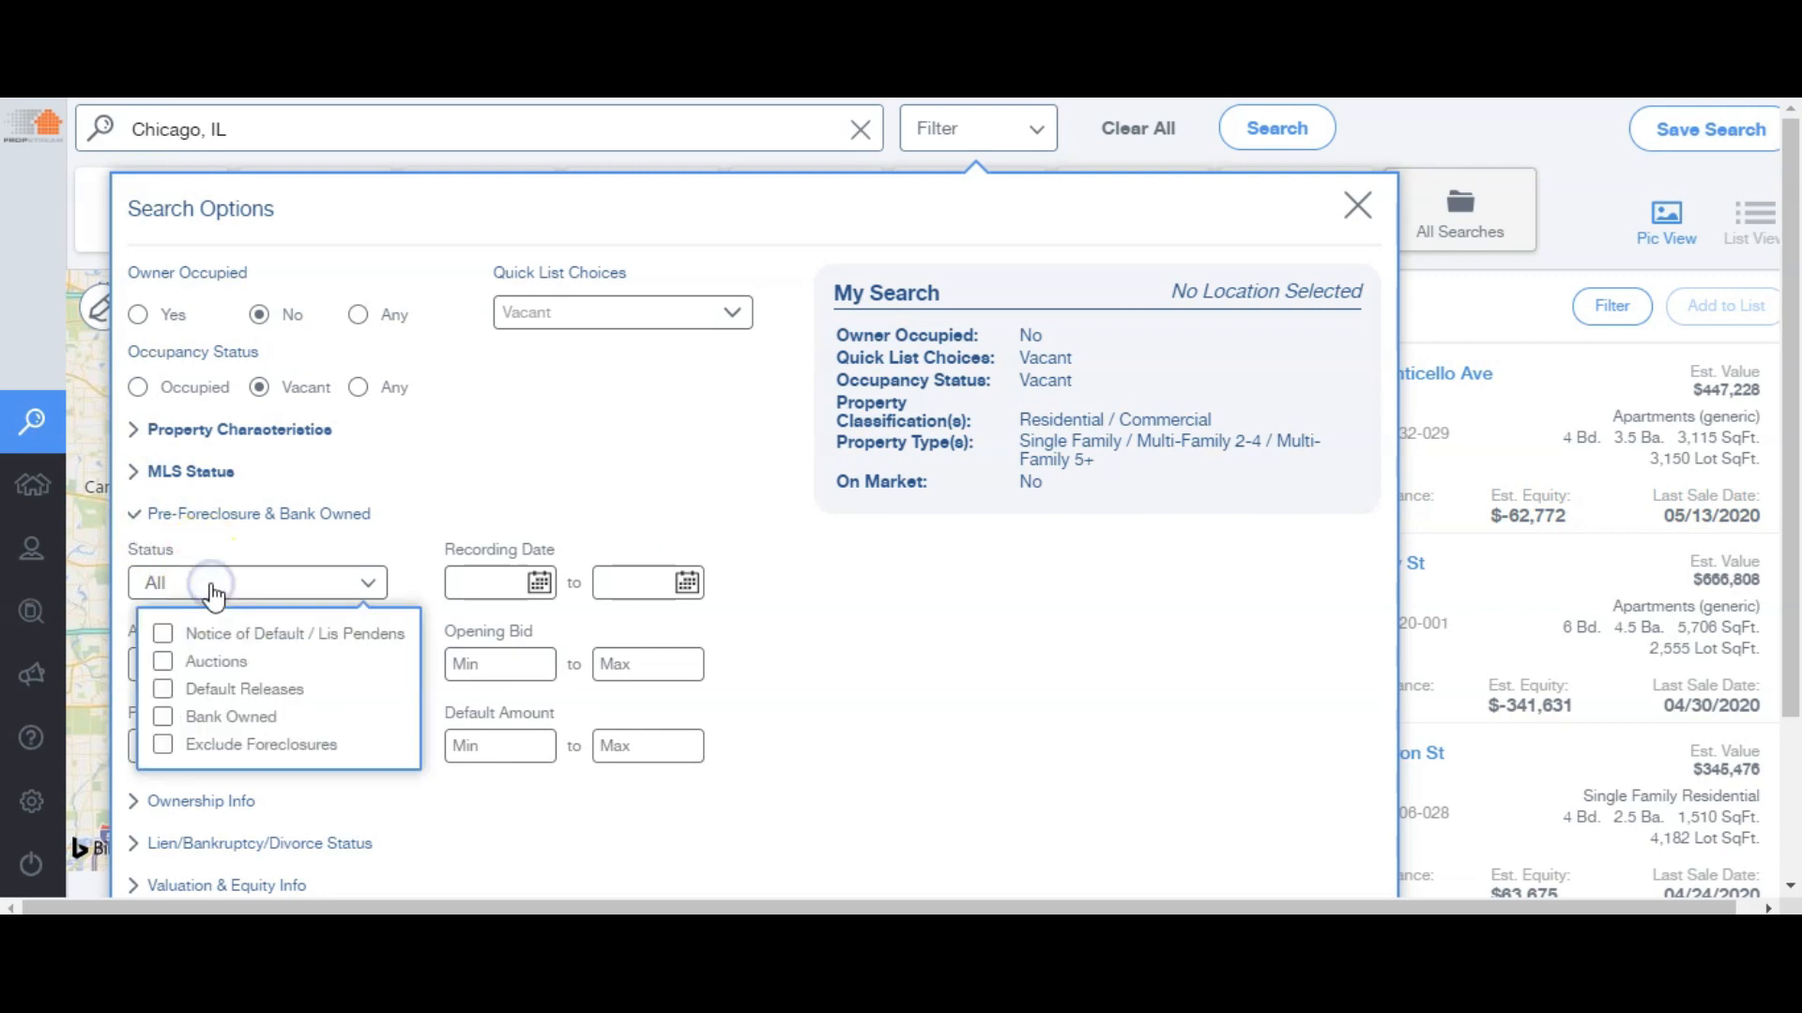
{"action": "left_click", "coordinate": [164, 744]}
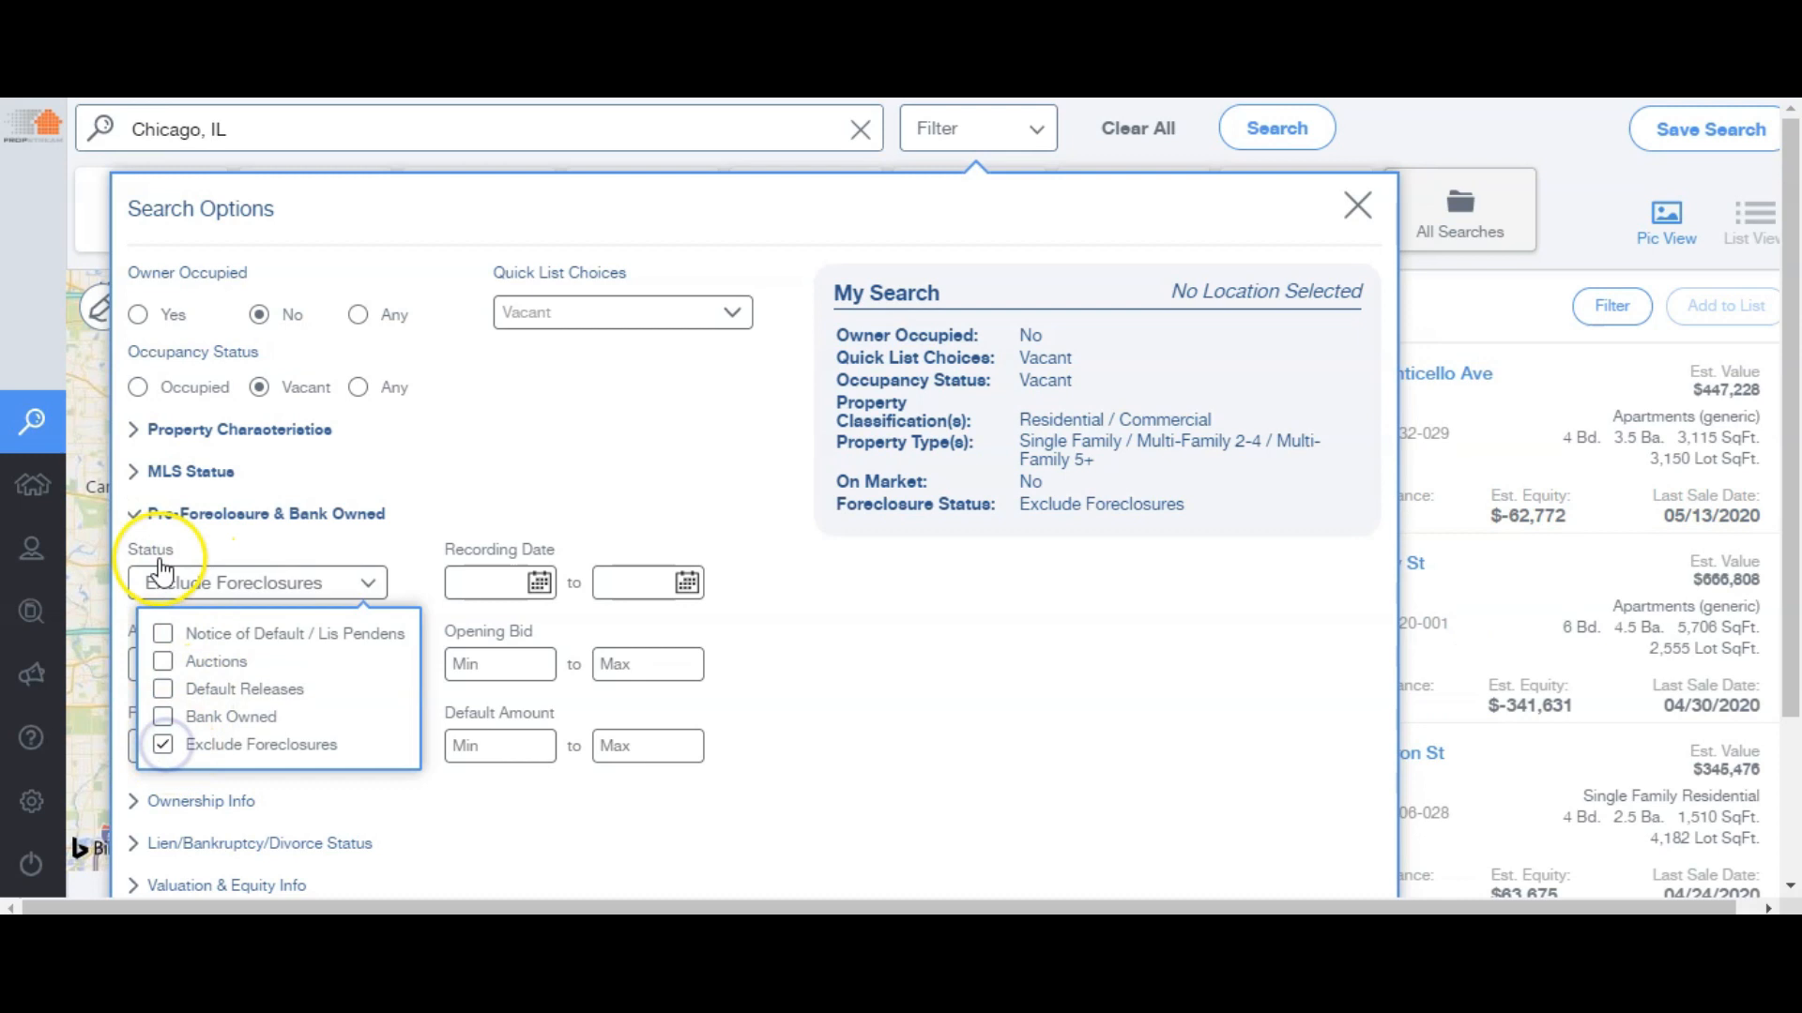
{"action": "left_click", "coordinate": [139, 517]}
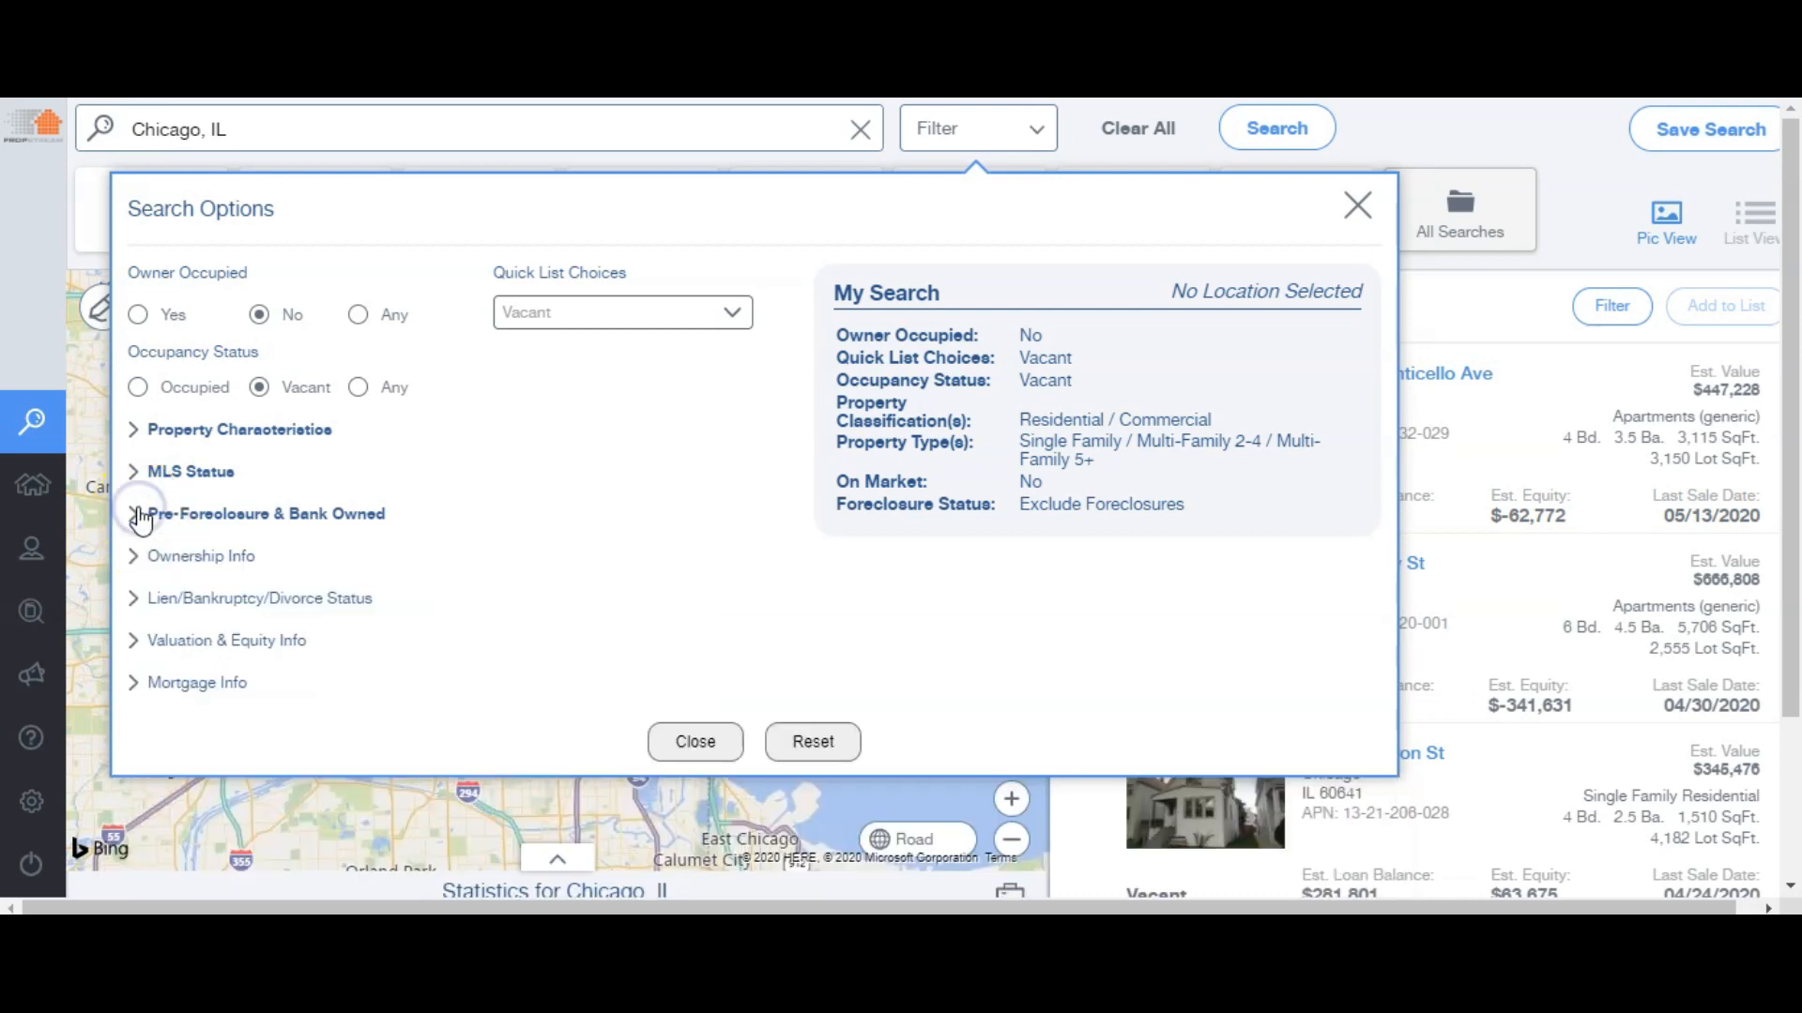
In the ownership filters, set the minimum years of ownership to 2 and the owner type to Individual
{"action": "left_click", "coordinate": [135, 559]}
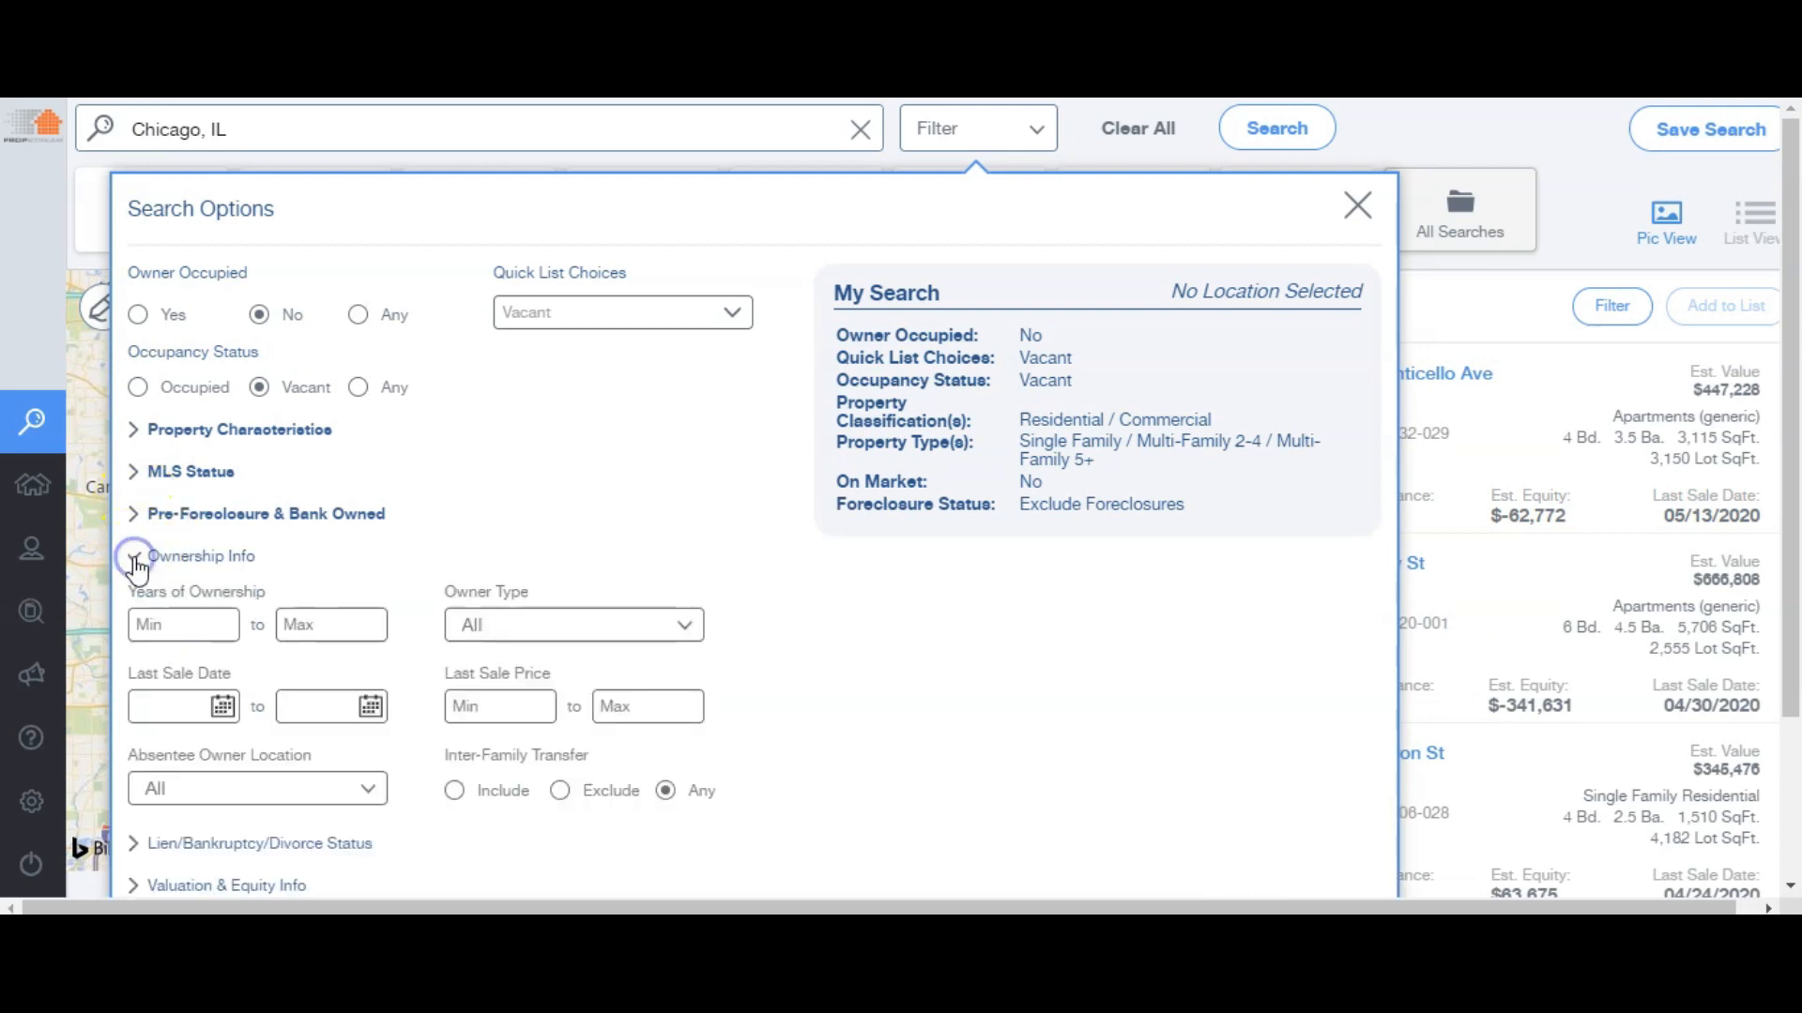
{"action": "left_click", "coordinate": [195, 624]}
{"action": "left_click", "coordinate": [194, 624]}
{"action": "type", "text": "2"}
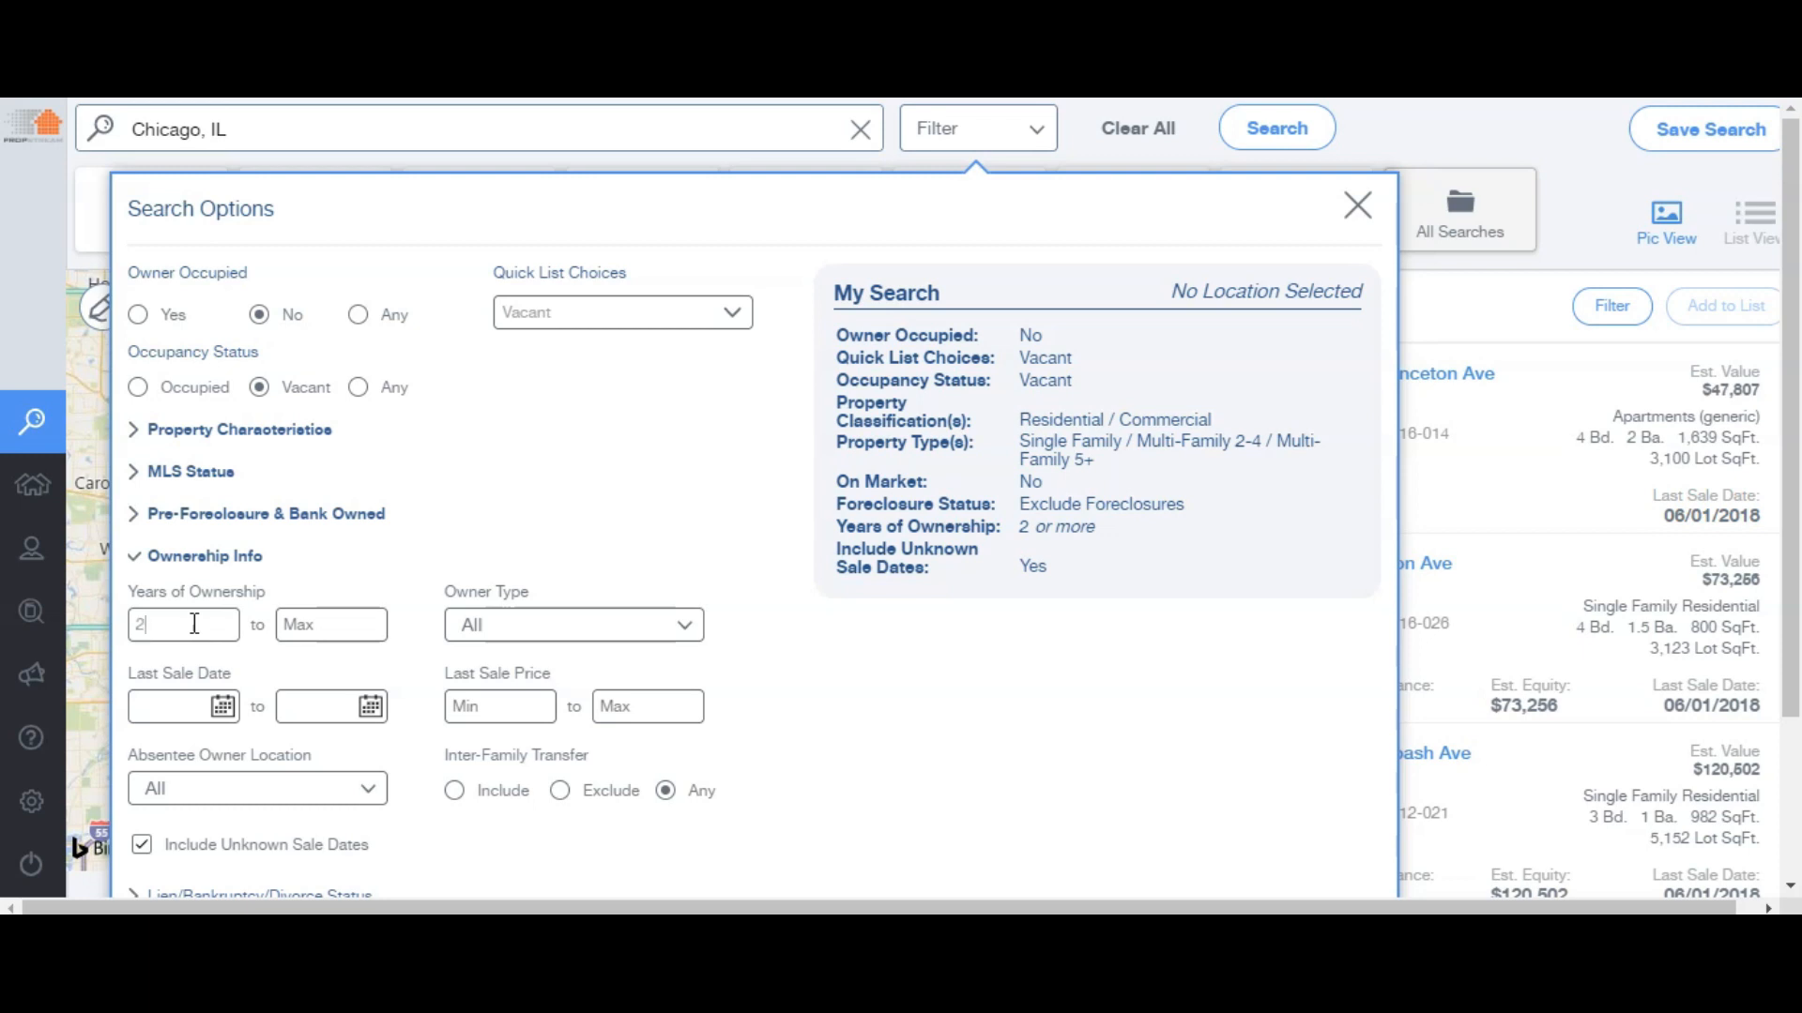
{"action": "left_click", "coordinate": [549, 628]}
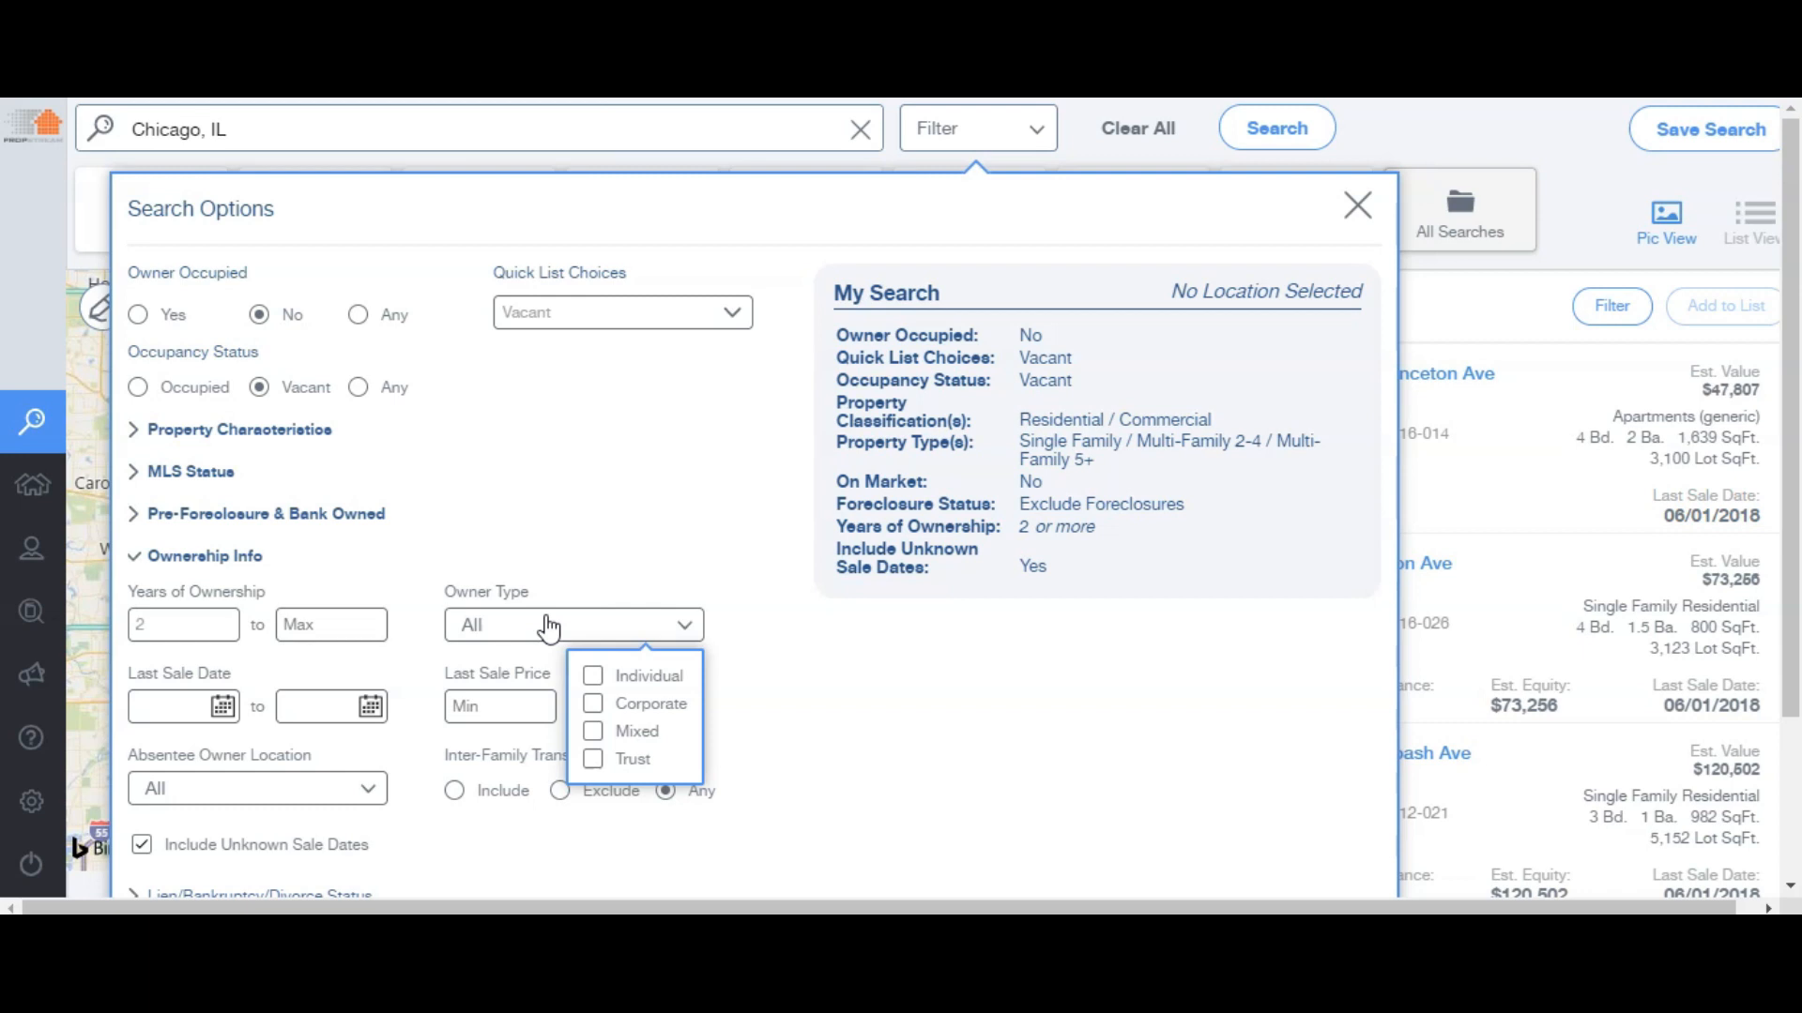
{"action": "left_click", "coordinate": [593, 678]}
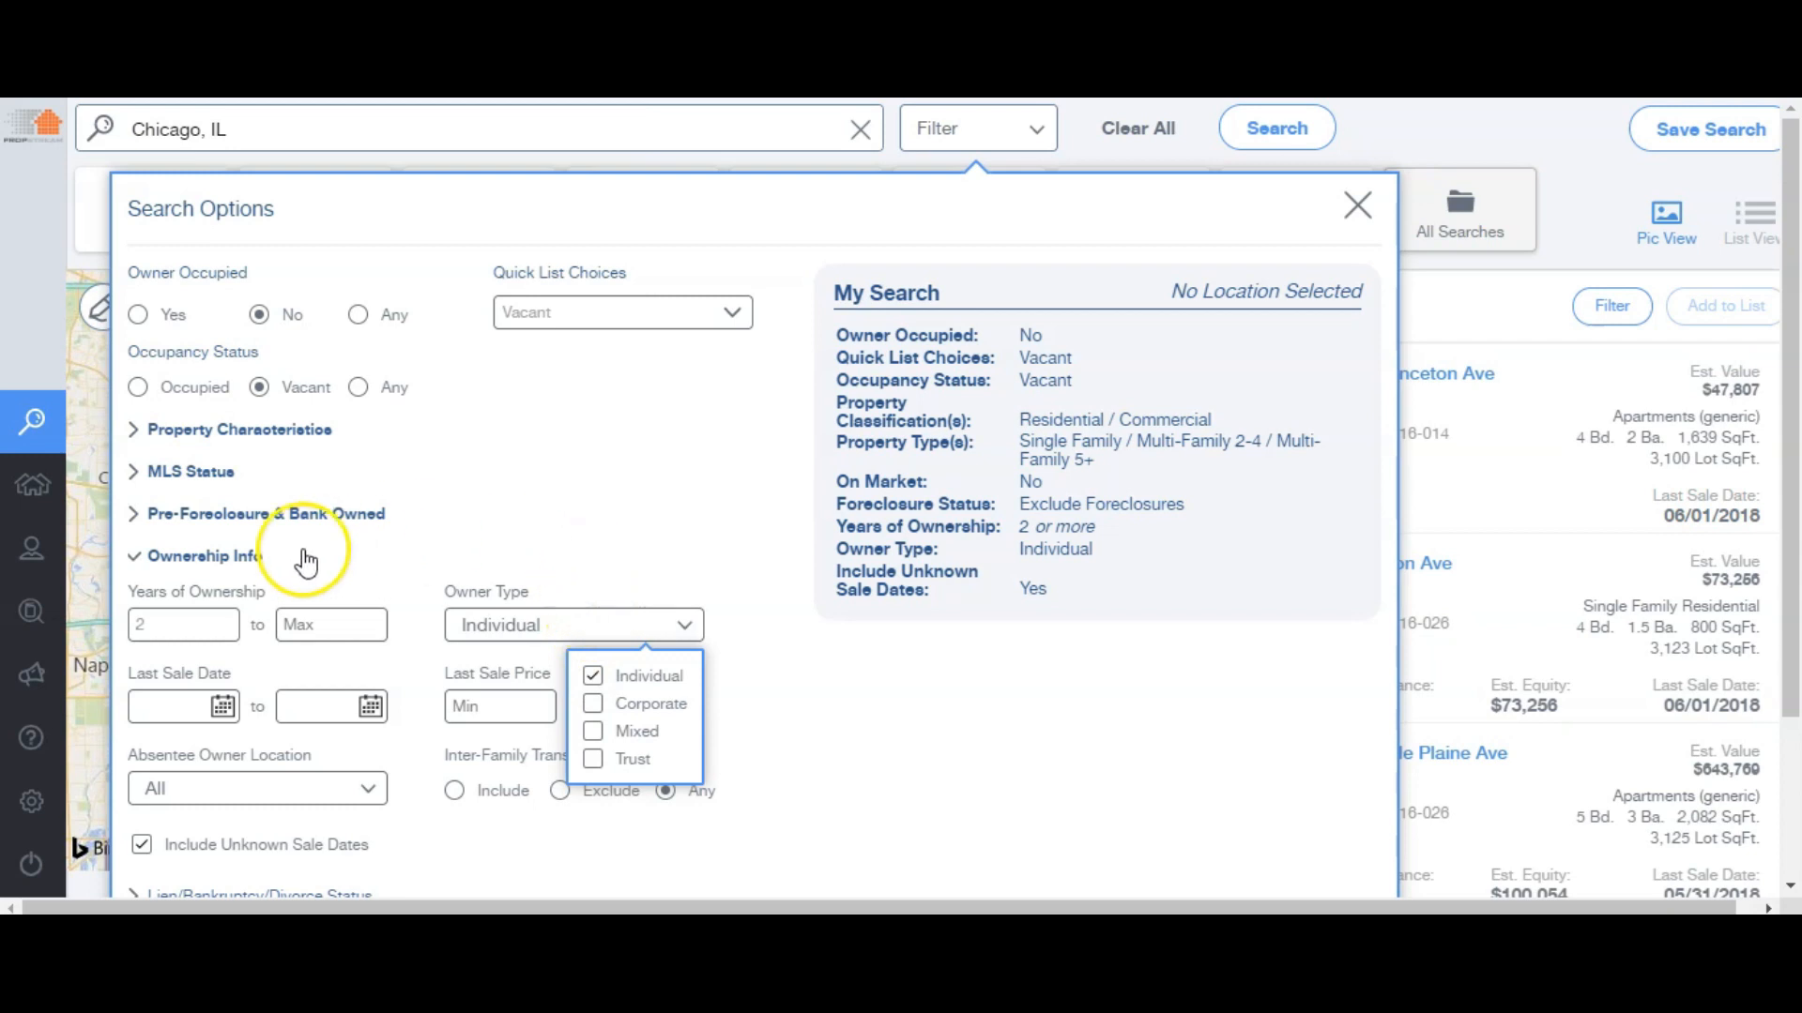
{"action": "left_click", "coordinate": [137, 558]}
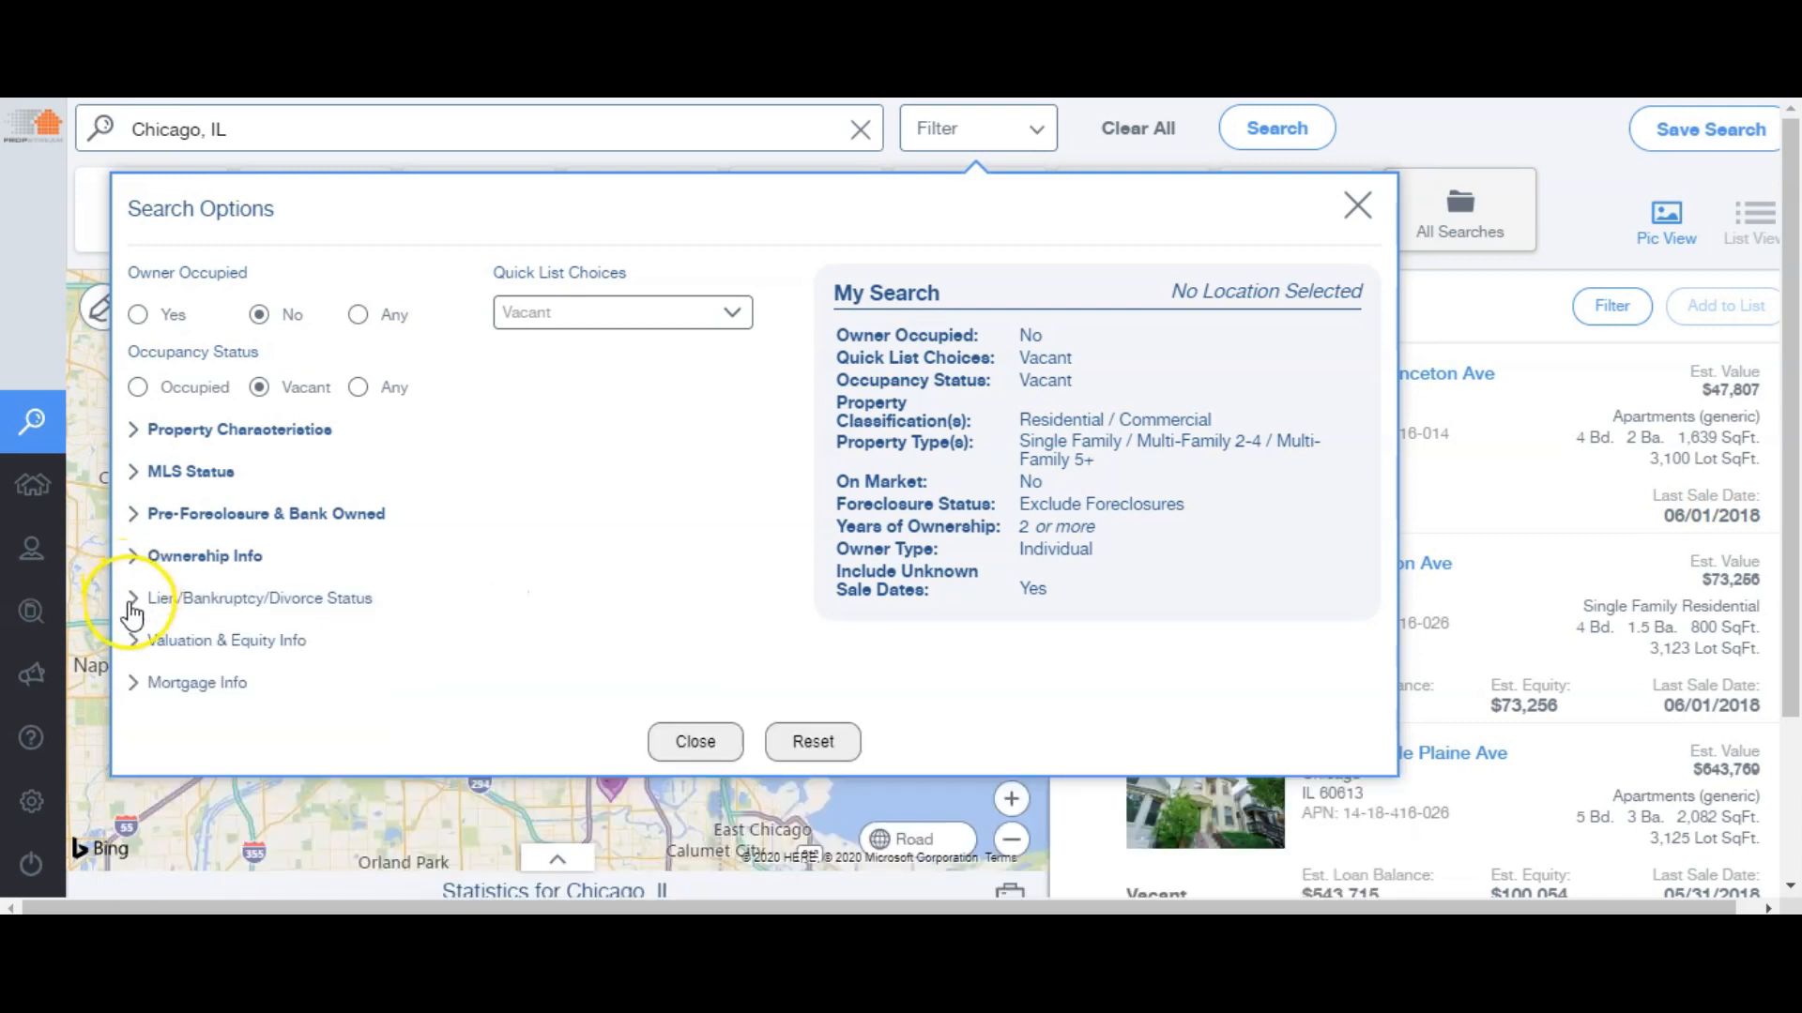
{"action": "left_click", "coordinate": [133, 606]}
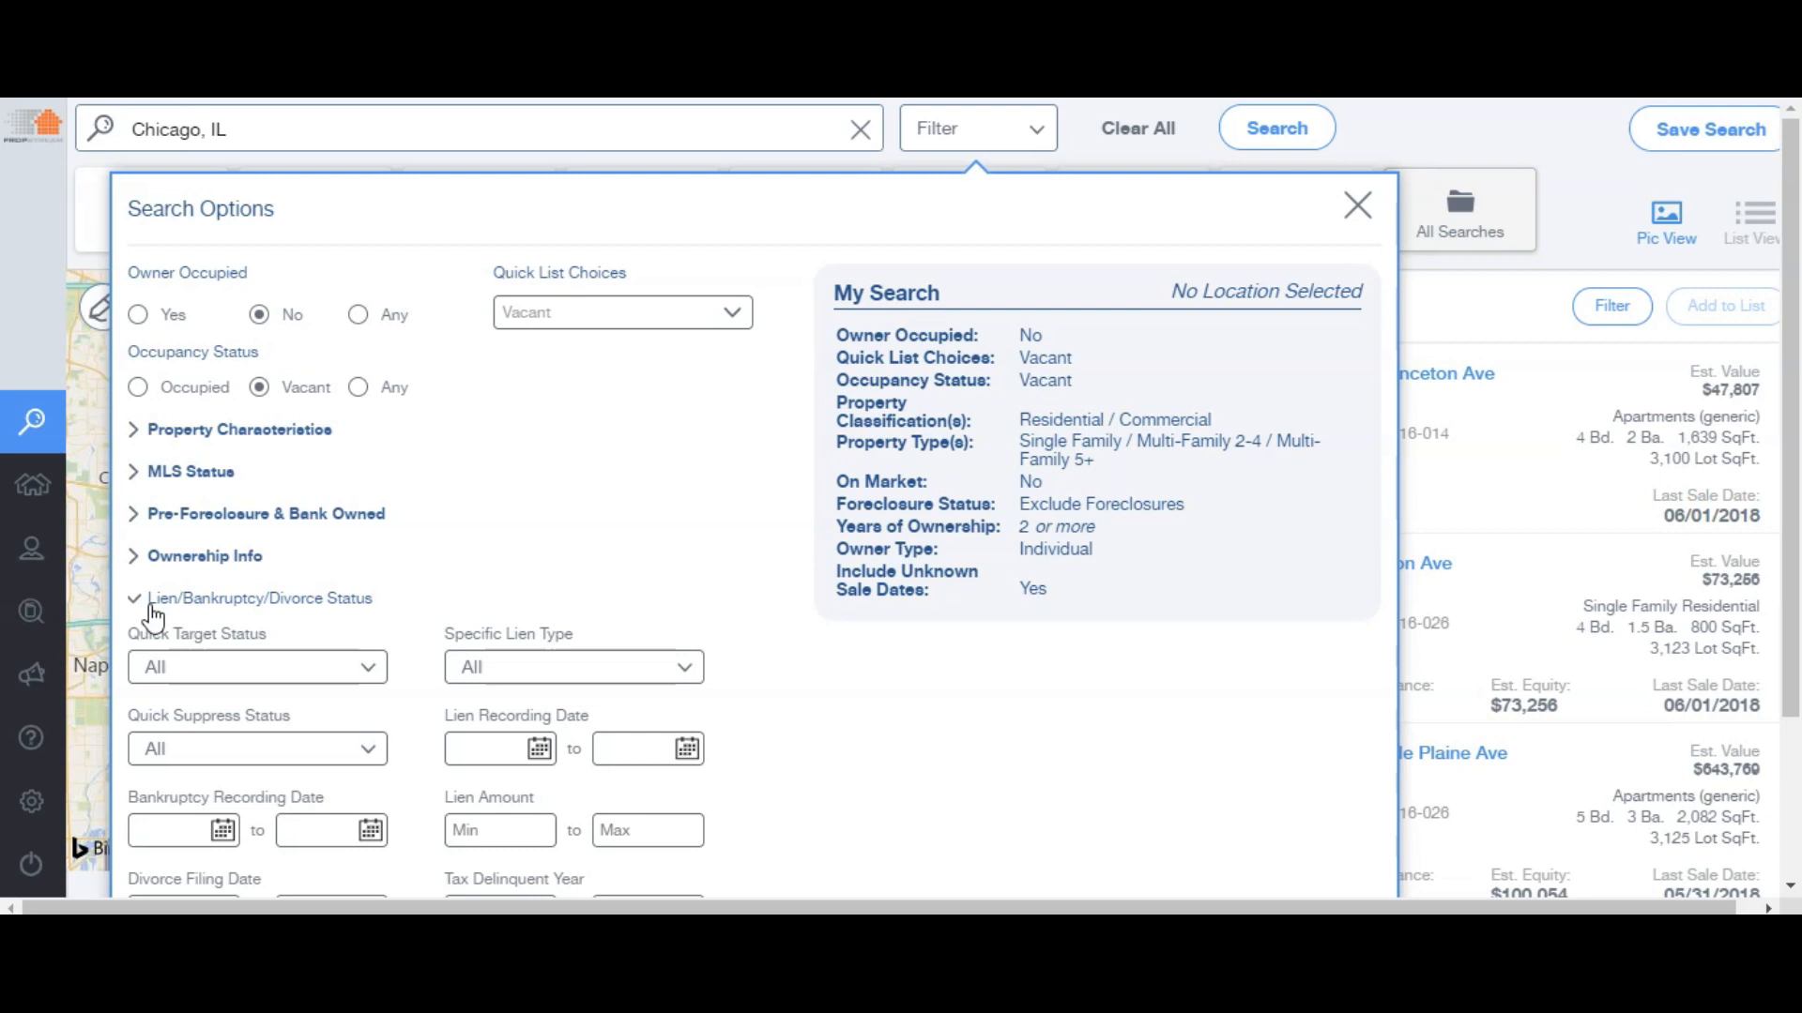
{"action": "left_click", "coordinate": [142, 600]}
{"action": "left_click", "coordinate": [139, 599]}
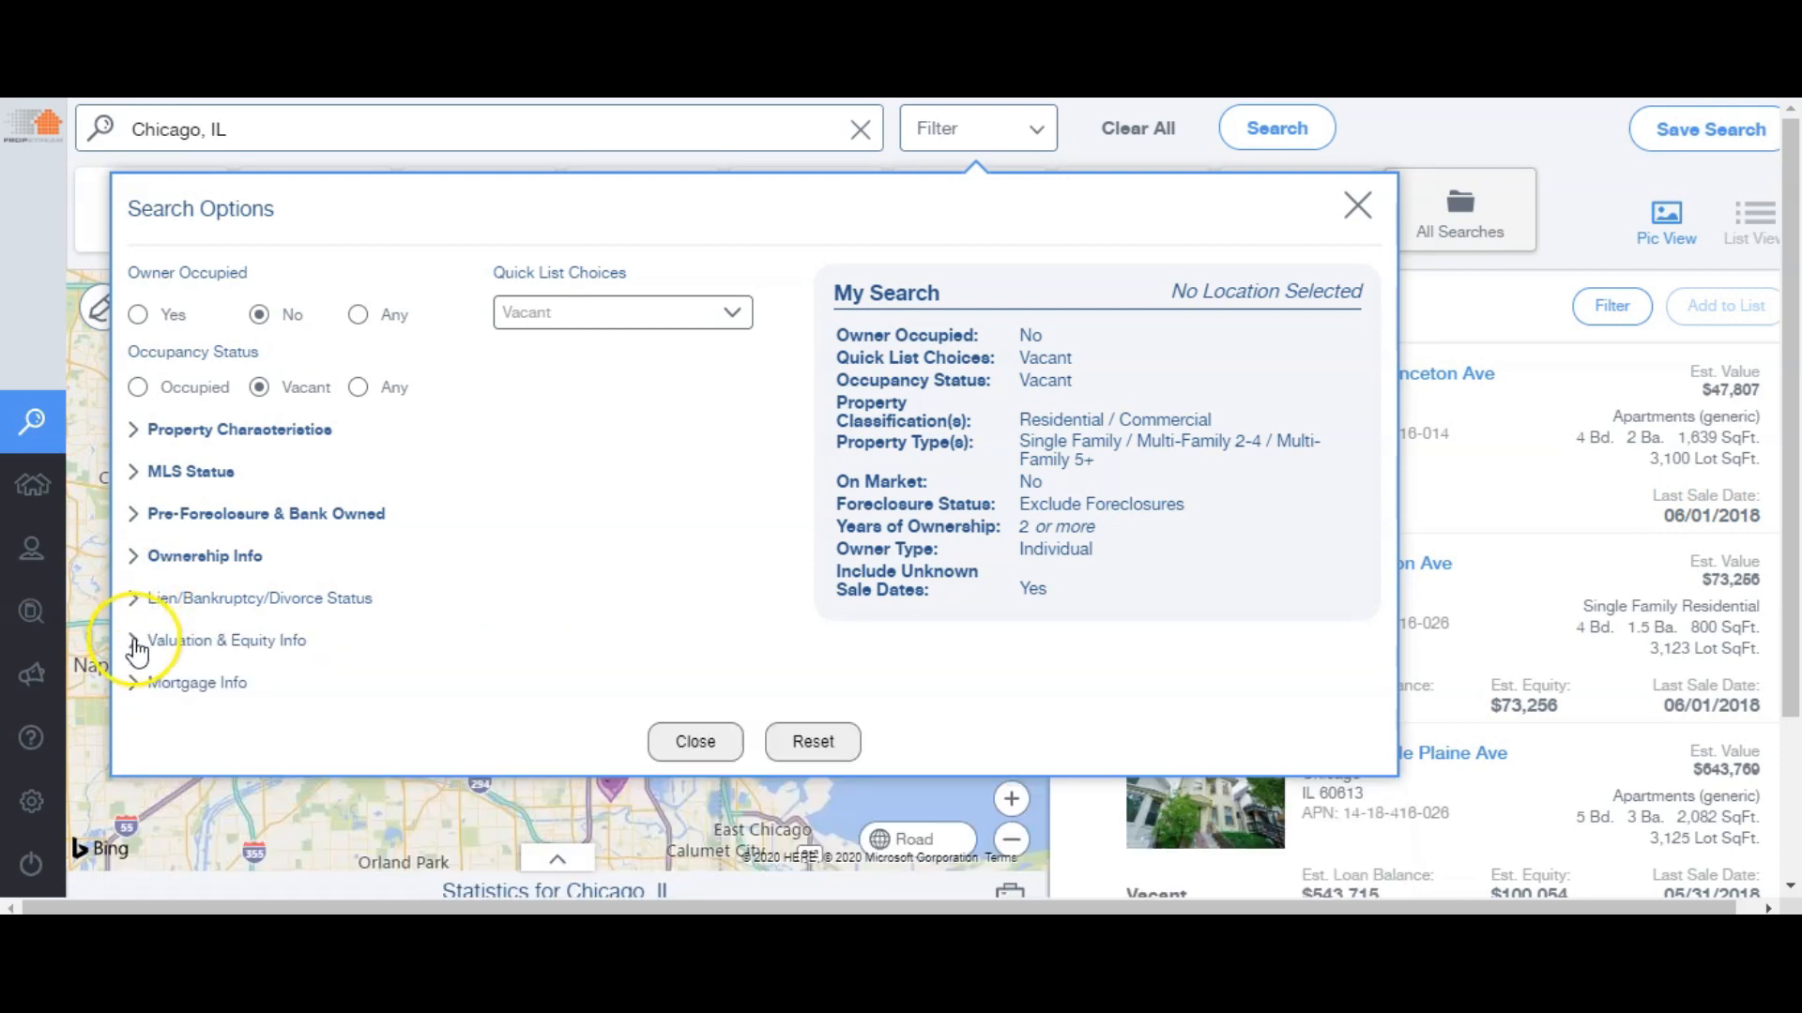
Set the minimum estimated equity to 26% in the valuation and equity filters and collapse that section
{"action": "left_click", "coordinate": [136, 640]}
{"action": "left_click", "coordinate": [992, 731]}
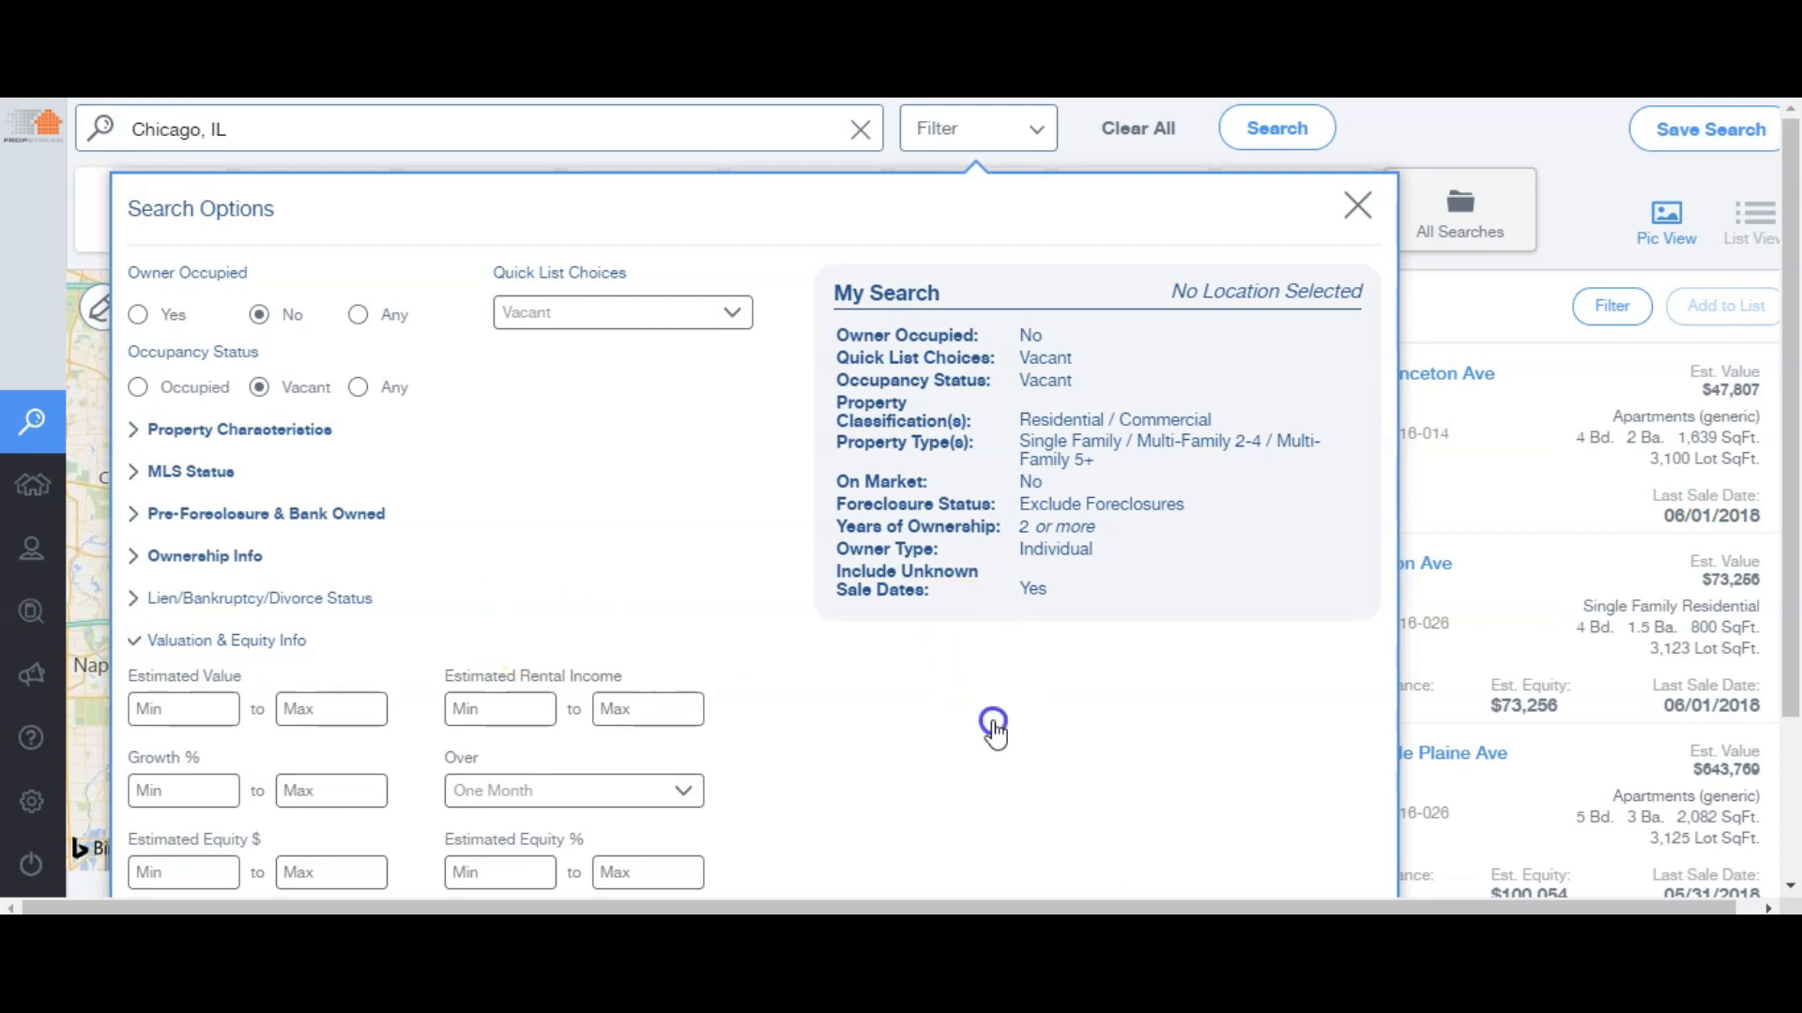
{"action": "scroll", "coordinate": [995, 734], "scroll_direction": "down", "scroll_amount": 1}
{"action": "scroll", "coordinate": [996, 735], "scroll_direction": "down", "scroll_amount": 2}
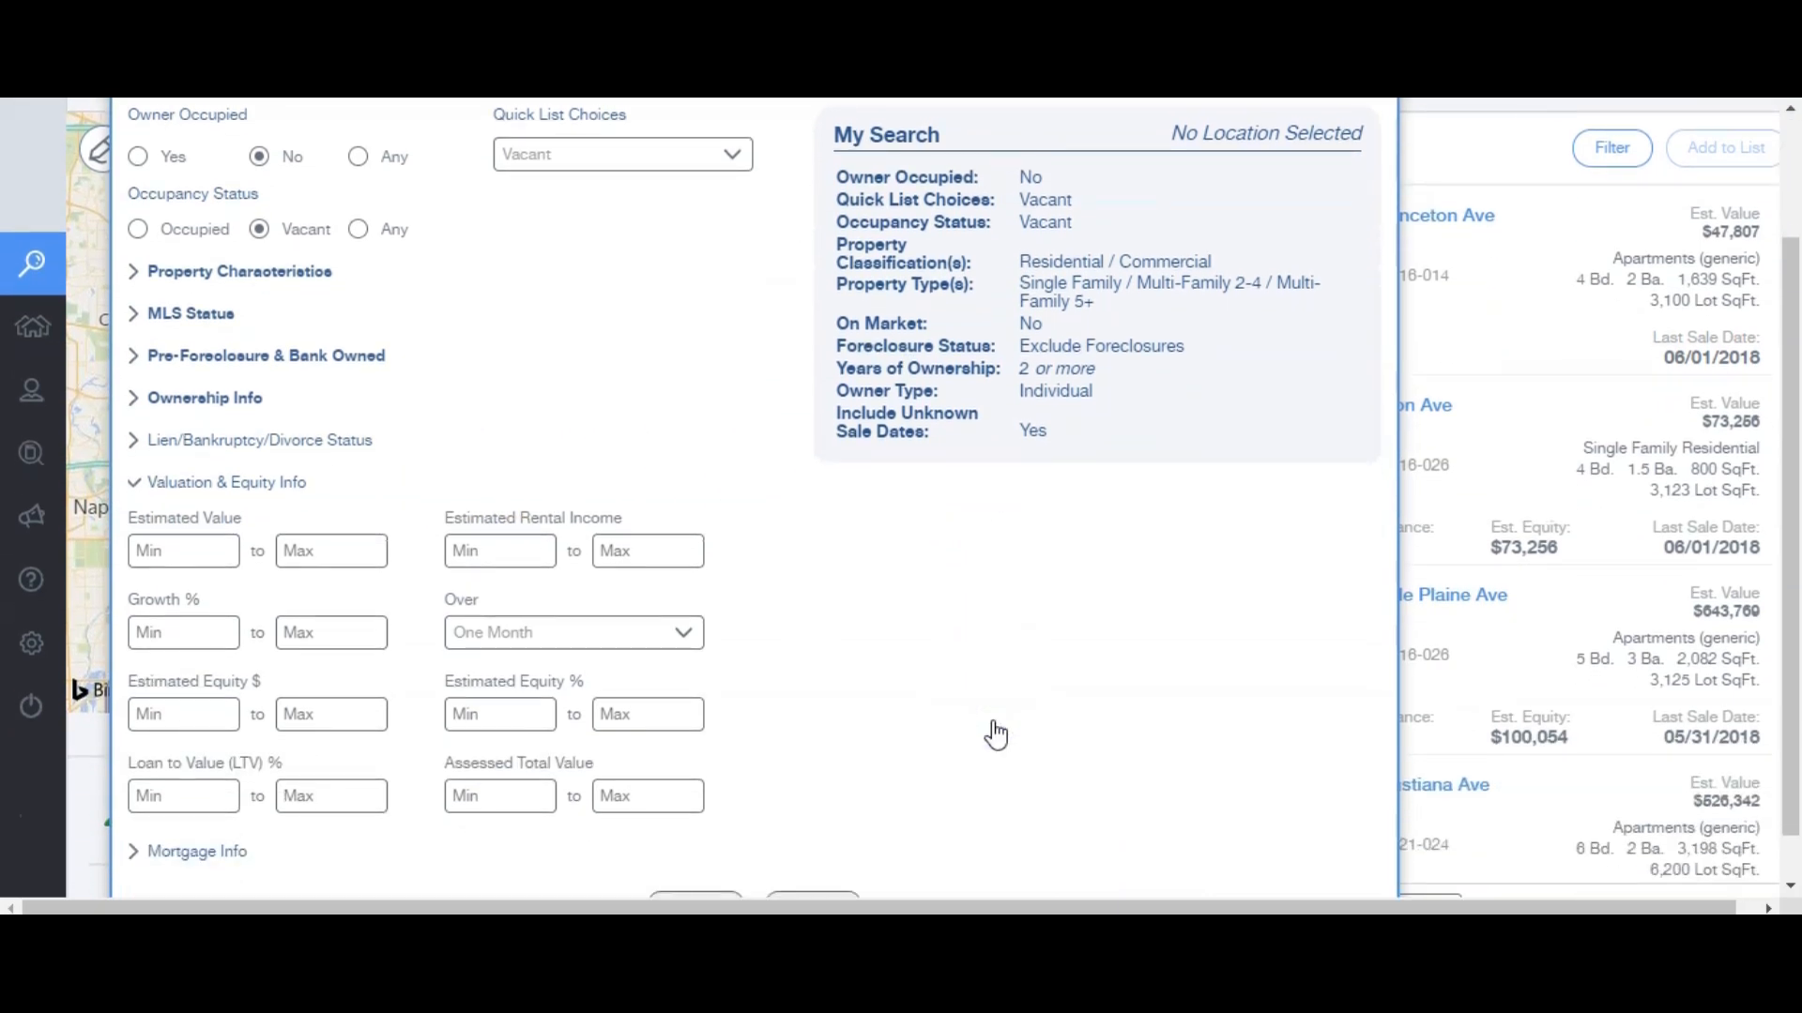
{"action": "left_click", "coordinate": [572, 446]}
{"action": "left_click", "coordinate": [486, 702]}
{"action": "left_click", "coordinate": [705, 710]}
{"action": "type", "text": "26"}
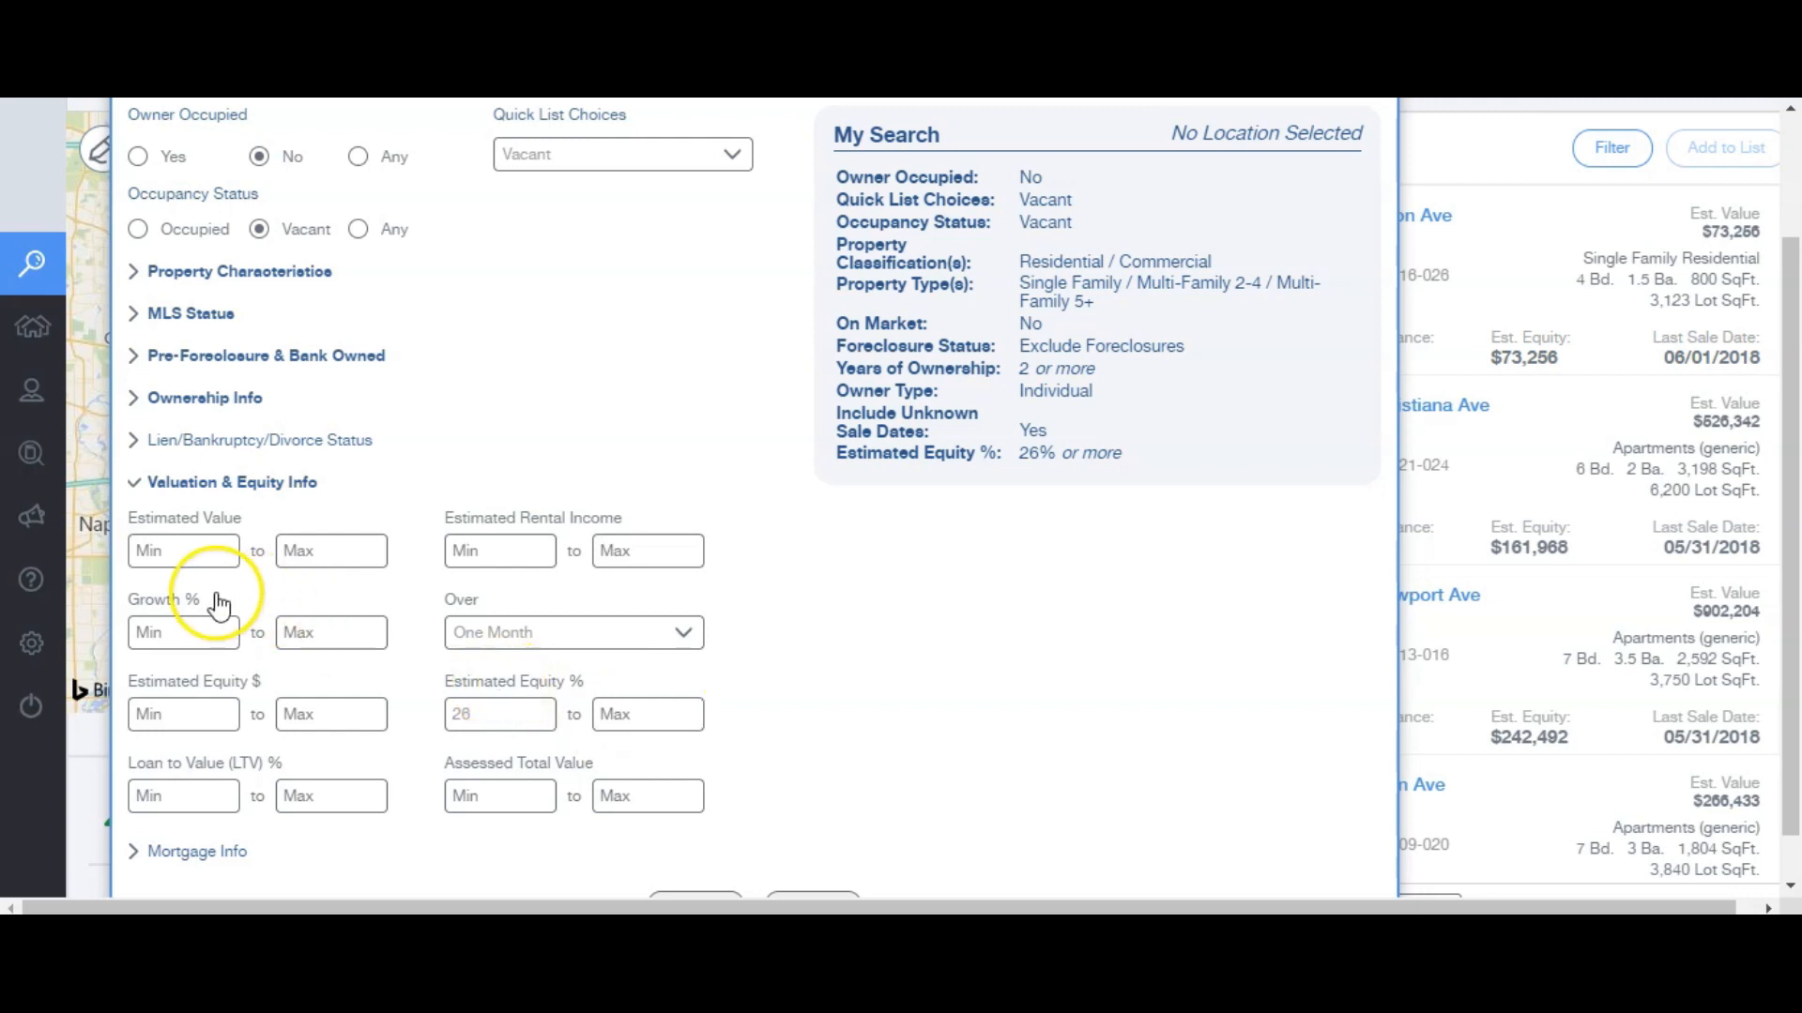
{"action": "left_click", "coordinate": [137, 486]}
Look over the Mortgage Info filters and close the search options to show the filtered Chicago results
{"action": "left_click", "coordinate": [136, 528]}
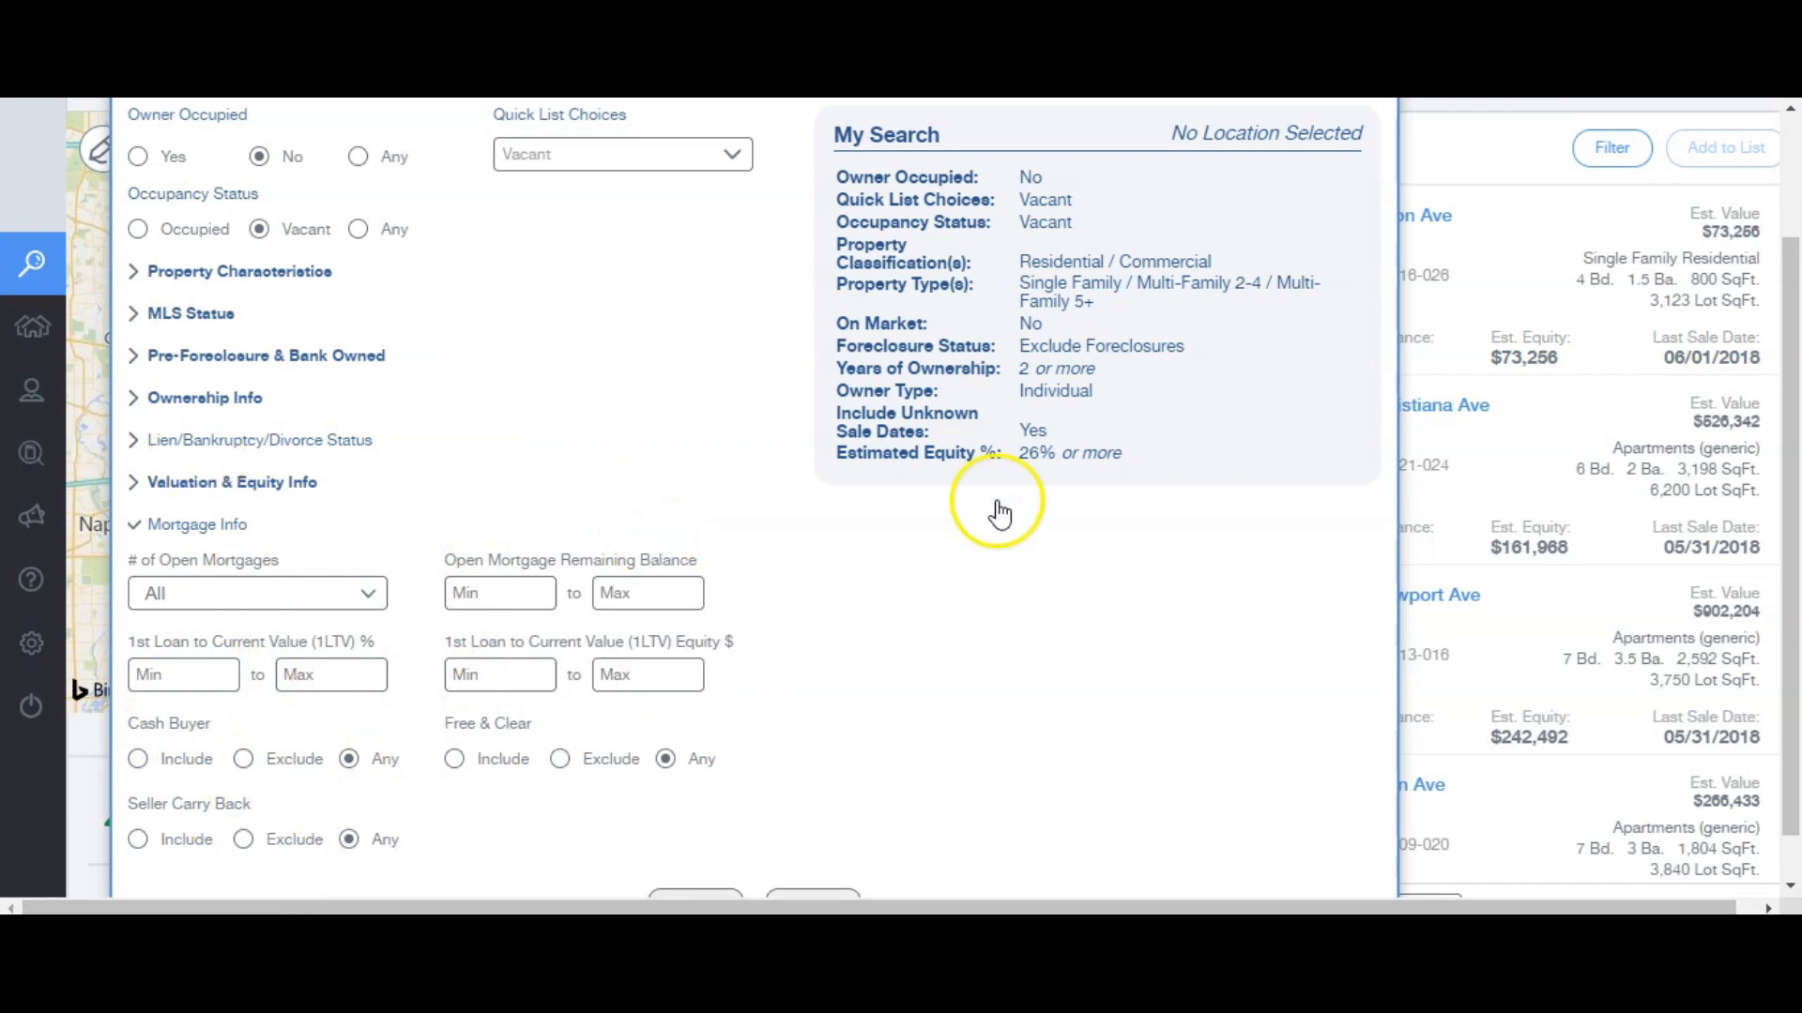
{"action": "left_click_drag", "start_coordinate": [1787, 349], "coordinate": [1785, 260]}
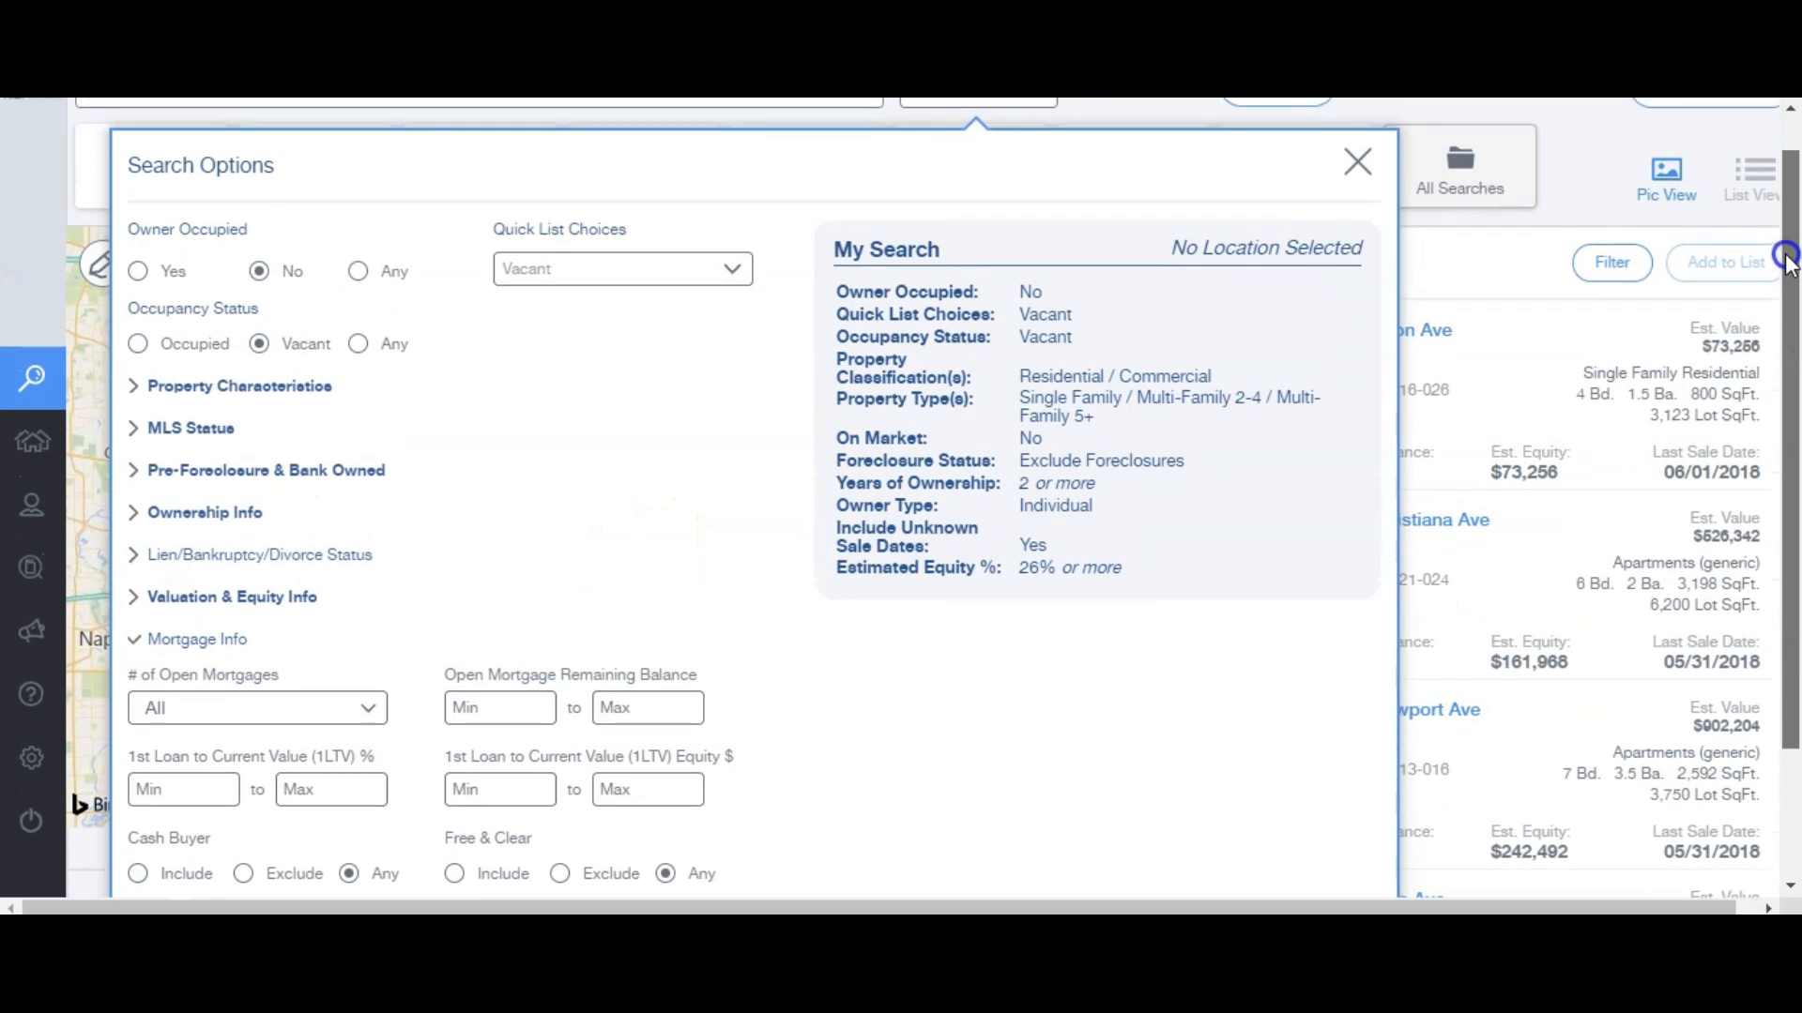
{"action": "left_click", "coordinate": [1358, 164]}
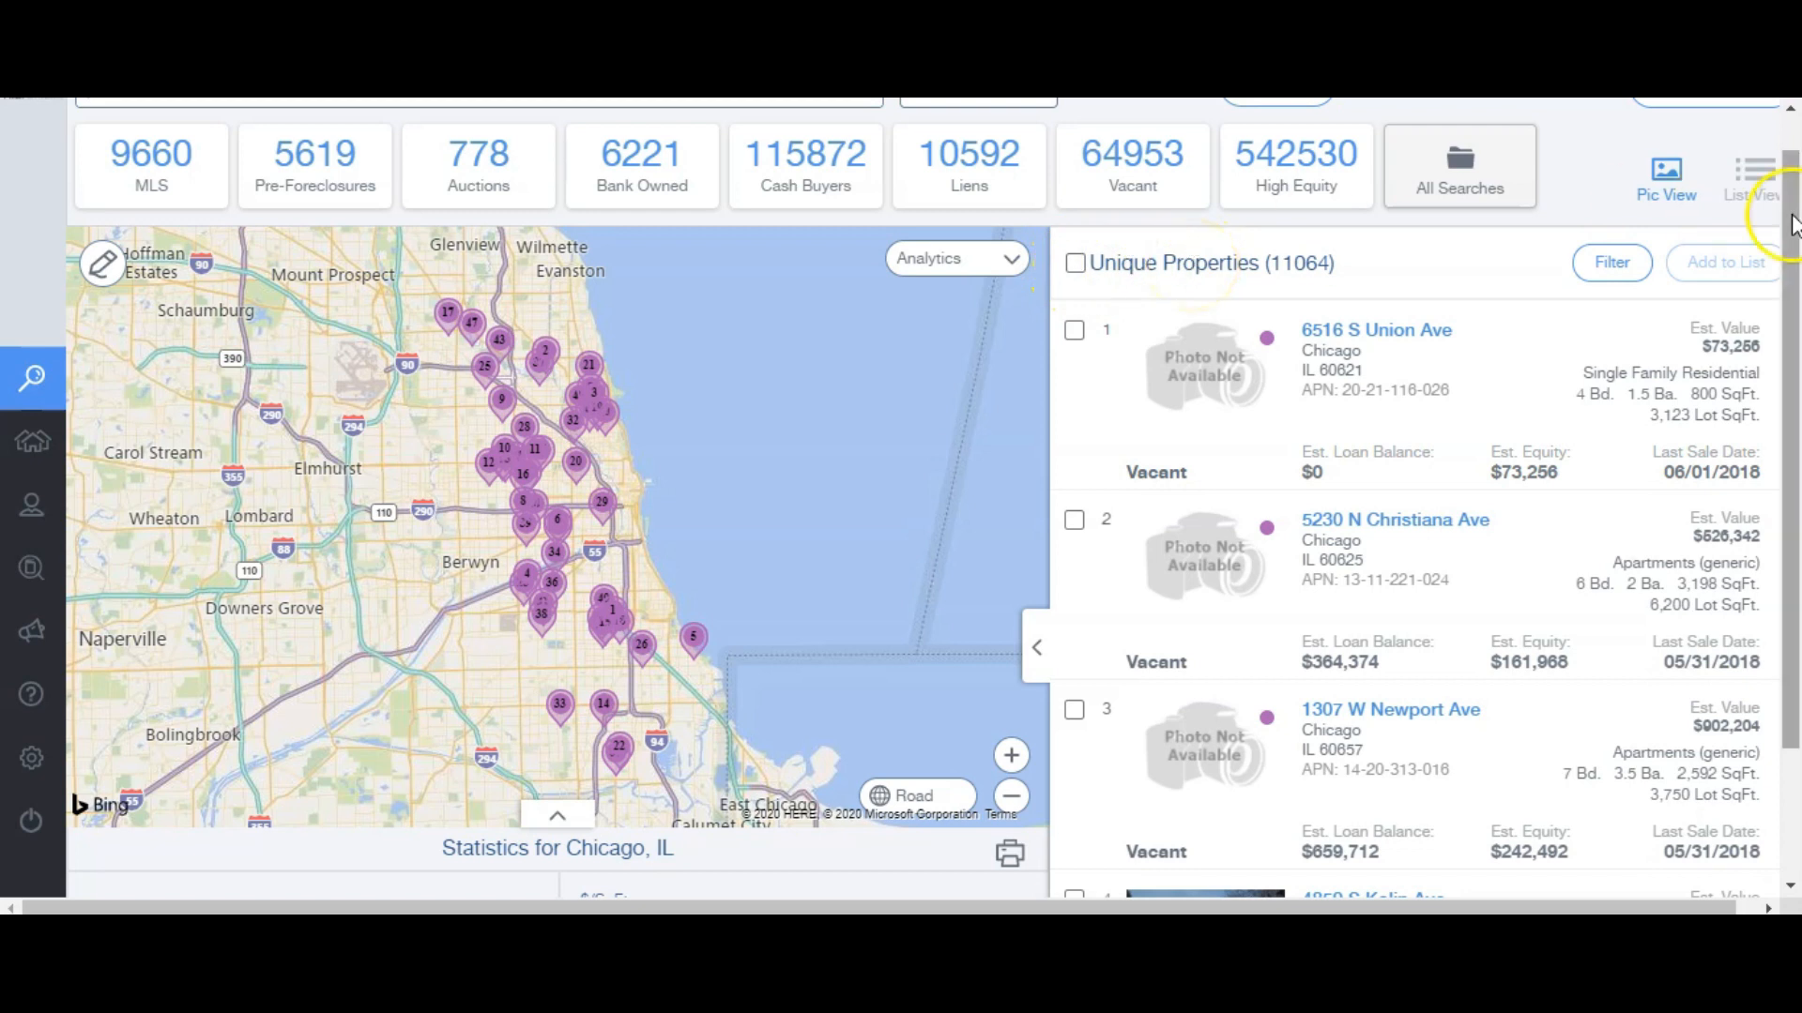
{"action": "scroll", "coordinate": [1746, 183], "scroll_direction": "up", "scroll_amount": 2}
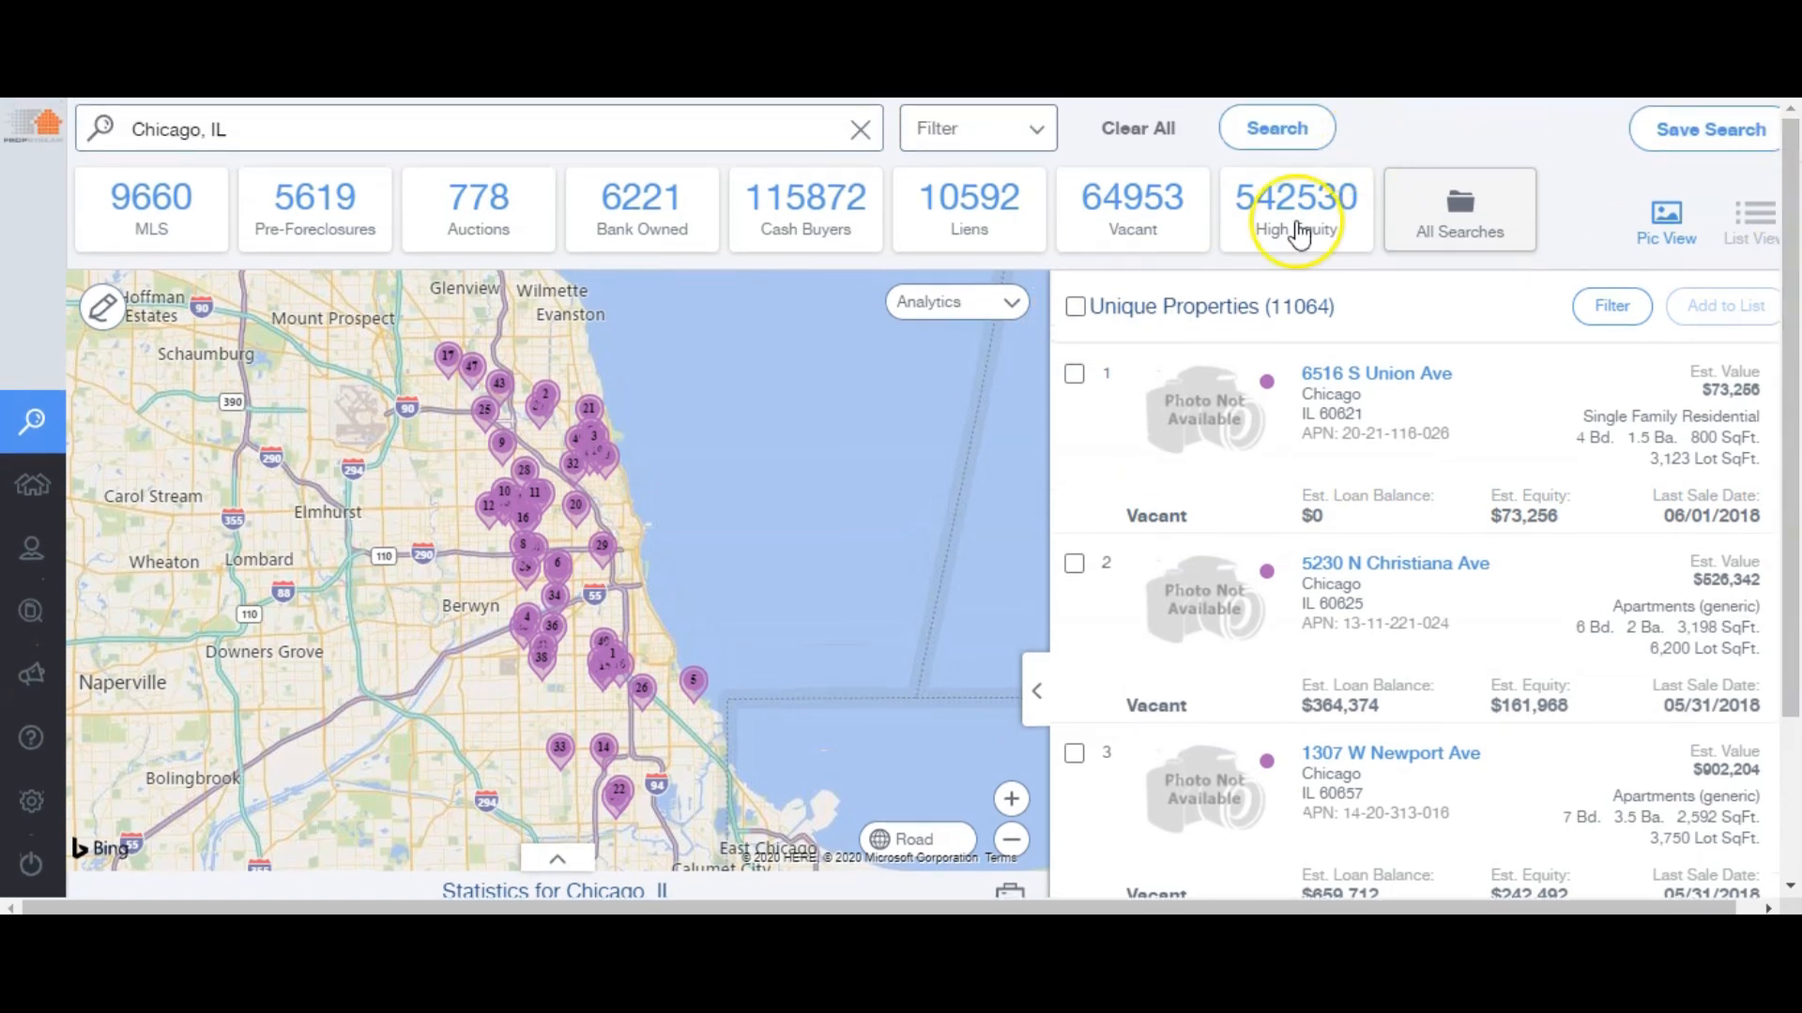
Set the minimum years of ownership to 5 in the ownership filters and close the search options
{"action": "left_click", "coordinate": [1034, 141]}
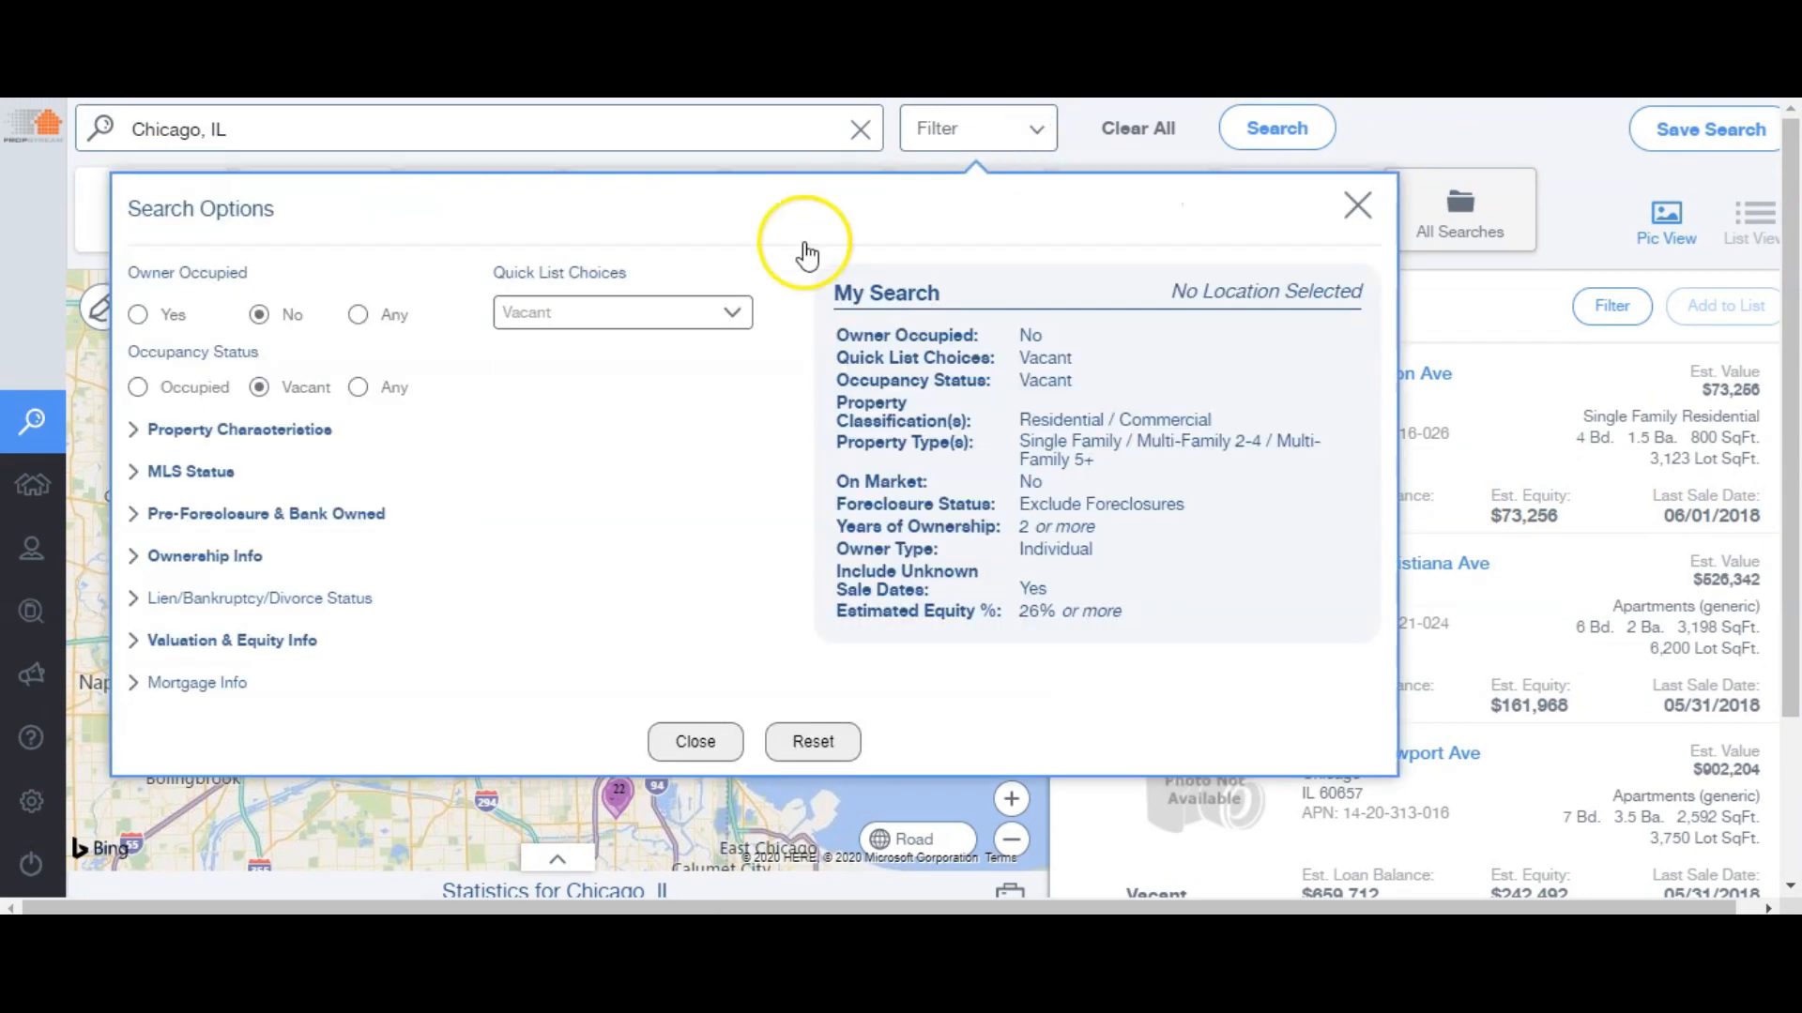
{"action": "left_click", "coordinate": [133, 430]}
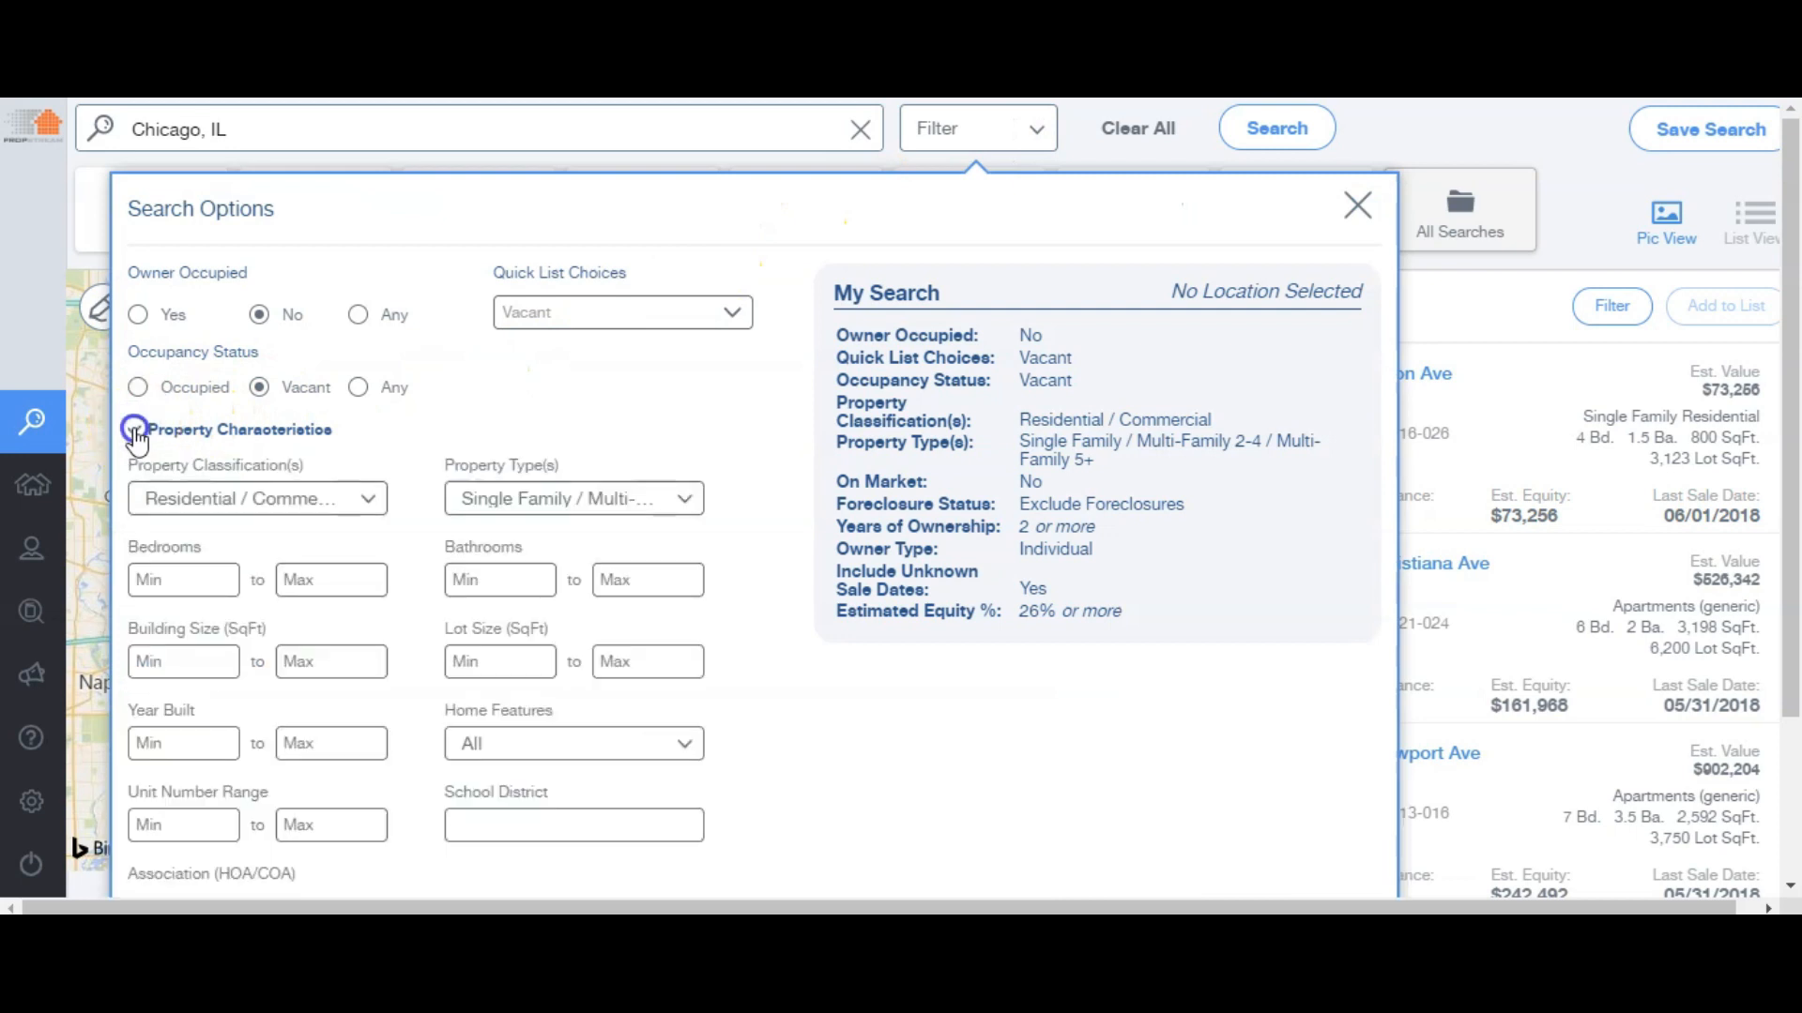
{"action": "left_click", "coordinate": [135, 432]}
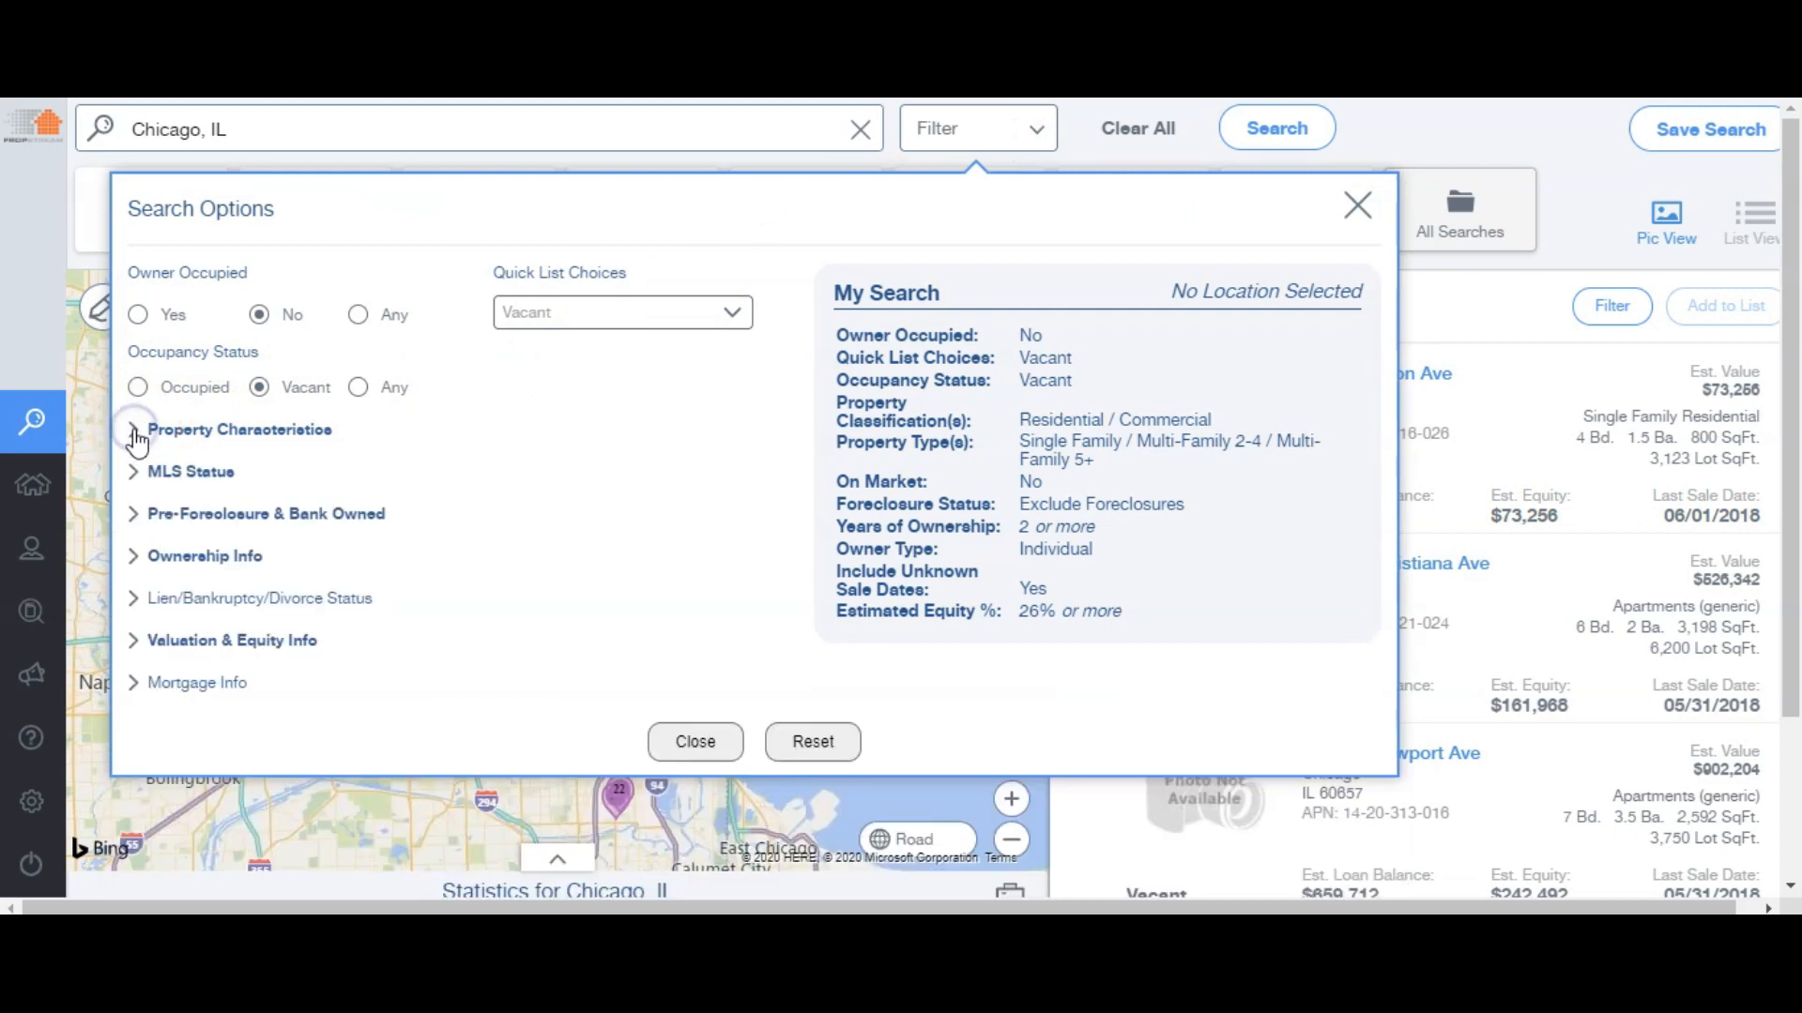
{"action": "left_click", "coordinate": [133, 555]}
{"action": "left_click", "coordinate": [181, 615]}
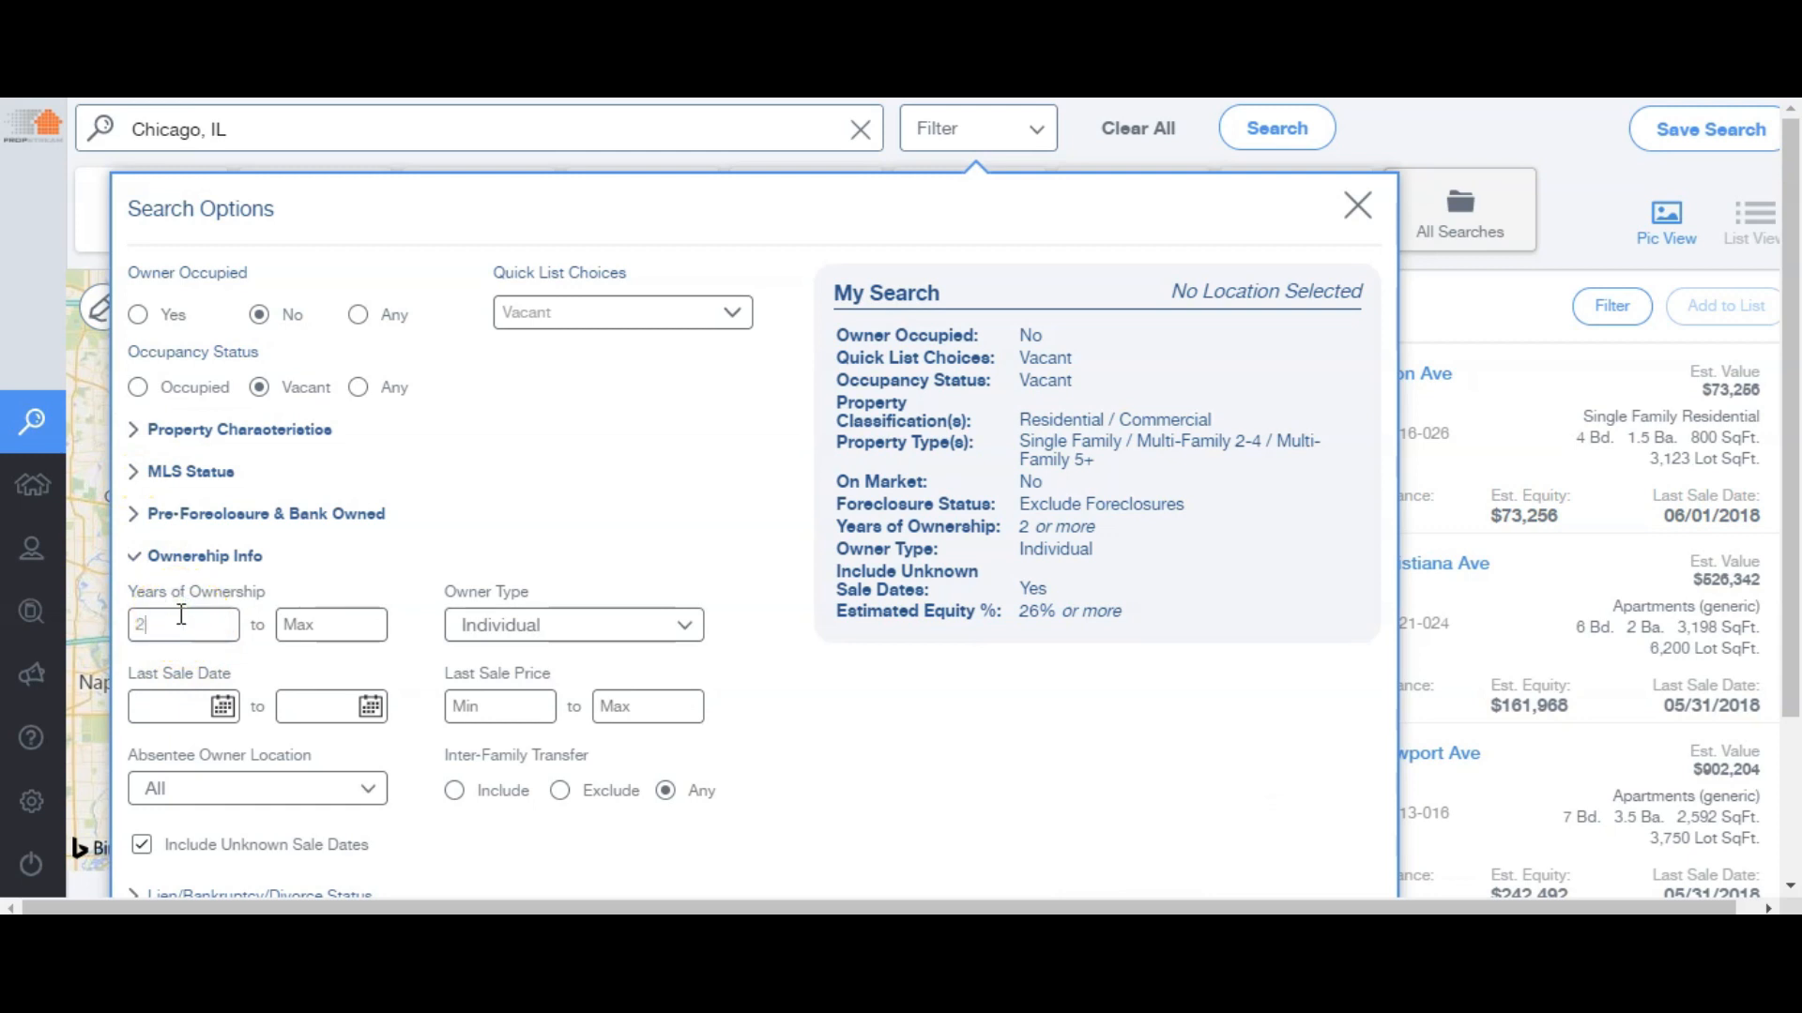
{"action": "key", "text": "BackSpace"}
{"action": "type", "text": "5"}
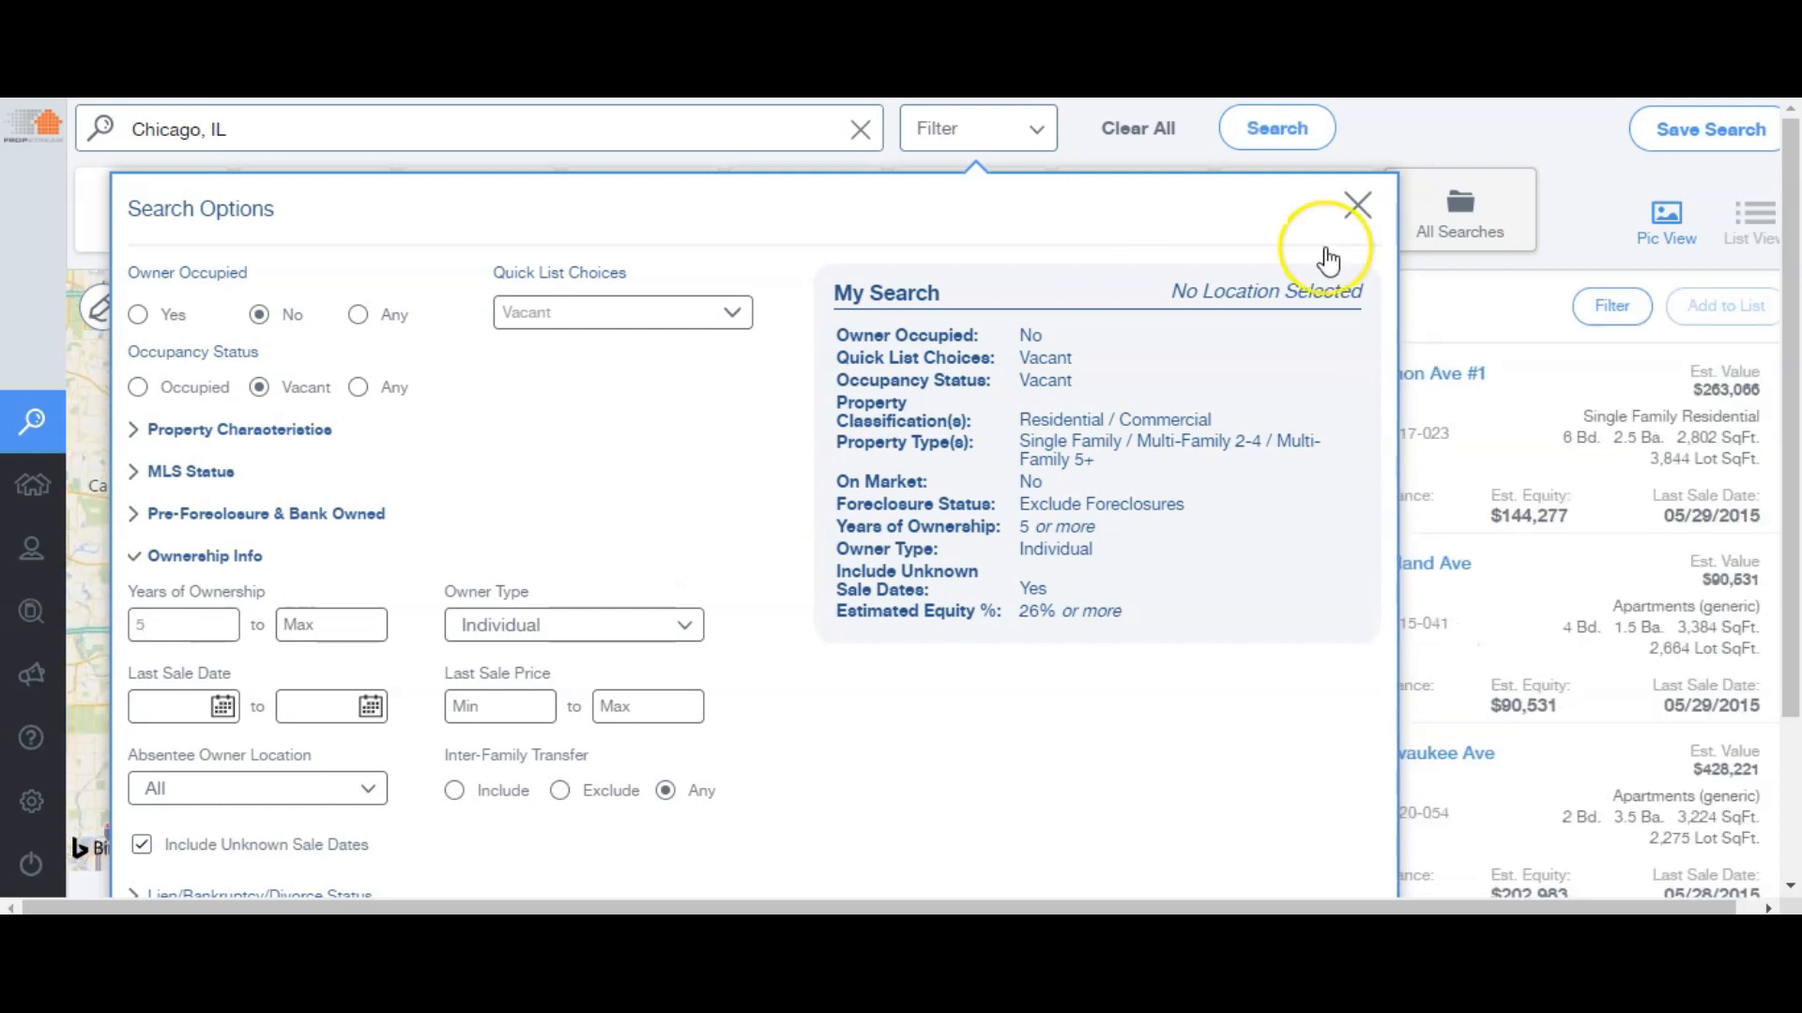
{"action": "left_click", "coordinate": [1358, 205]}
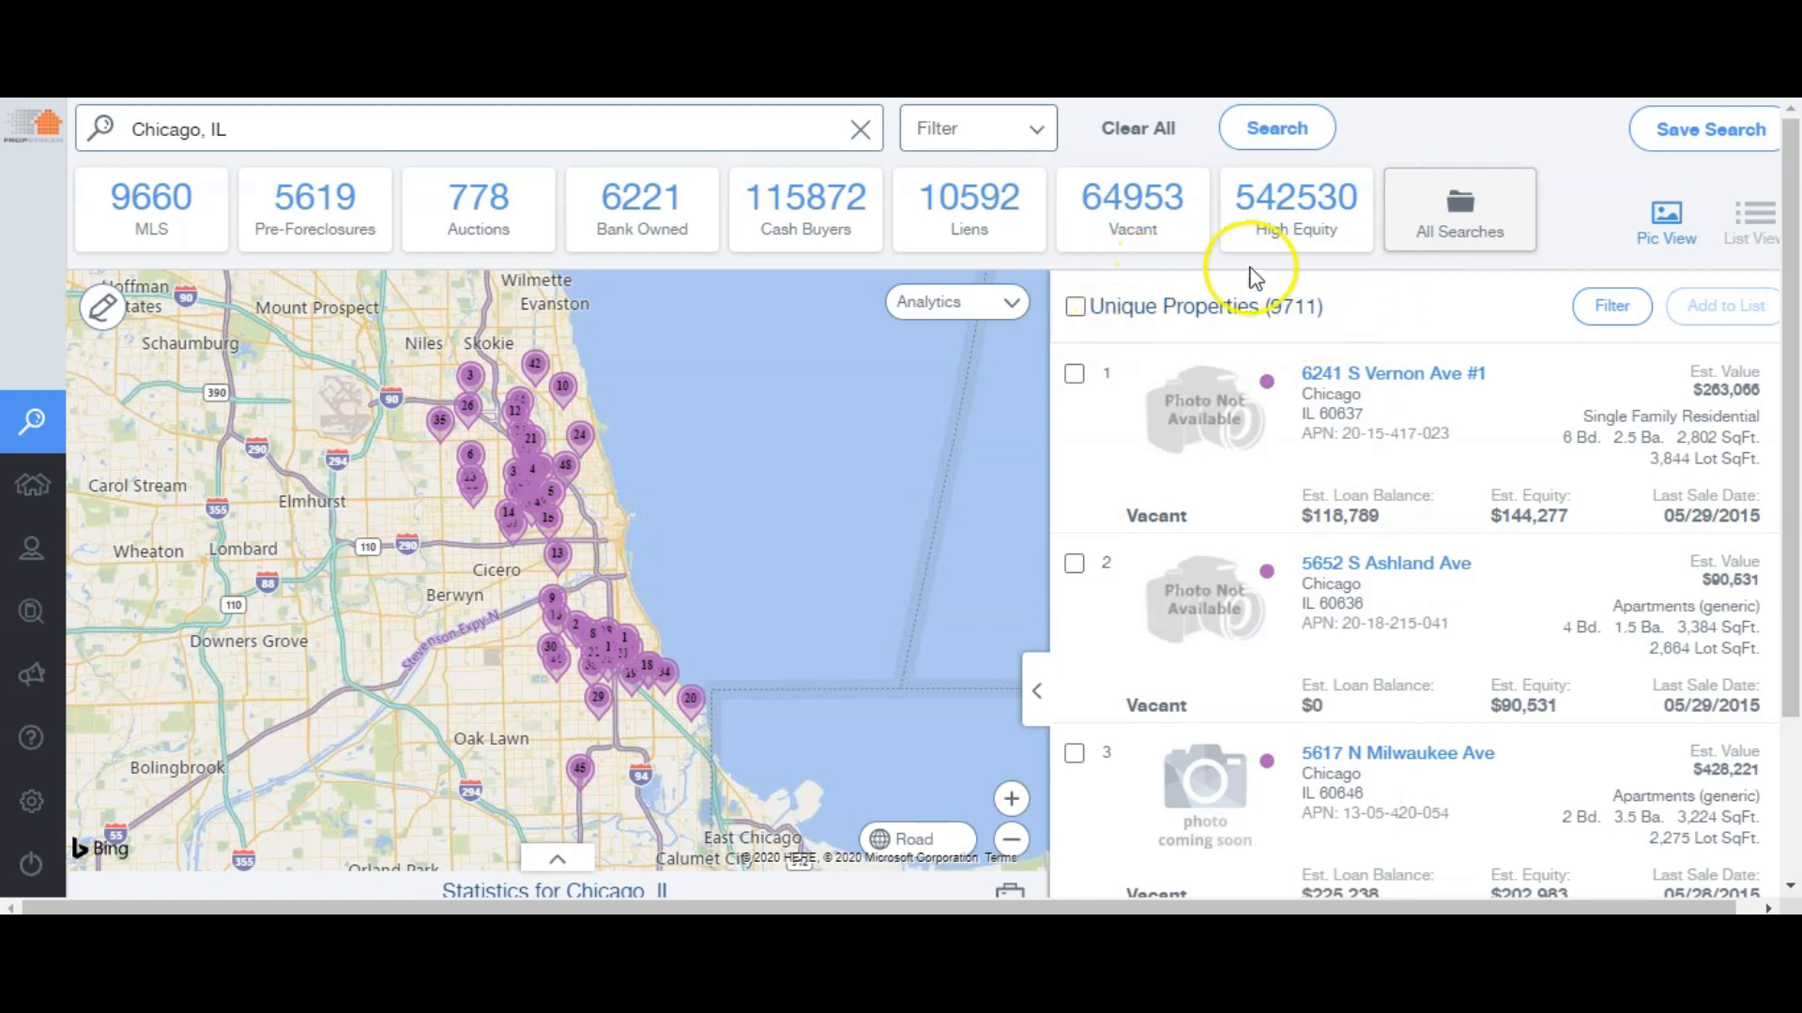
Try a minimum of 1 year of ownership, restore it to 5, and collapse the ownership filters
{"action": "left_click", "coordinate": [1033, 141]}
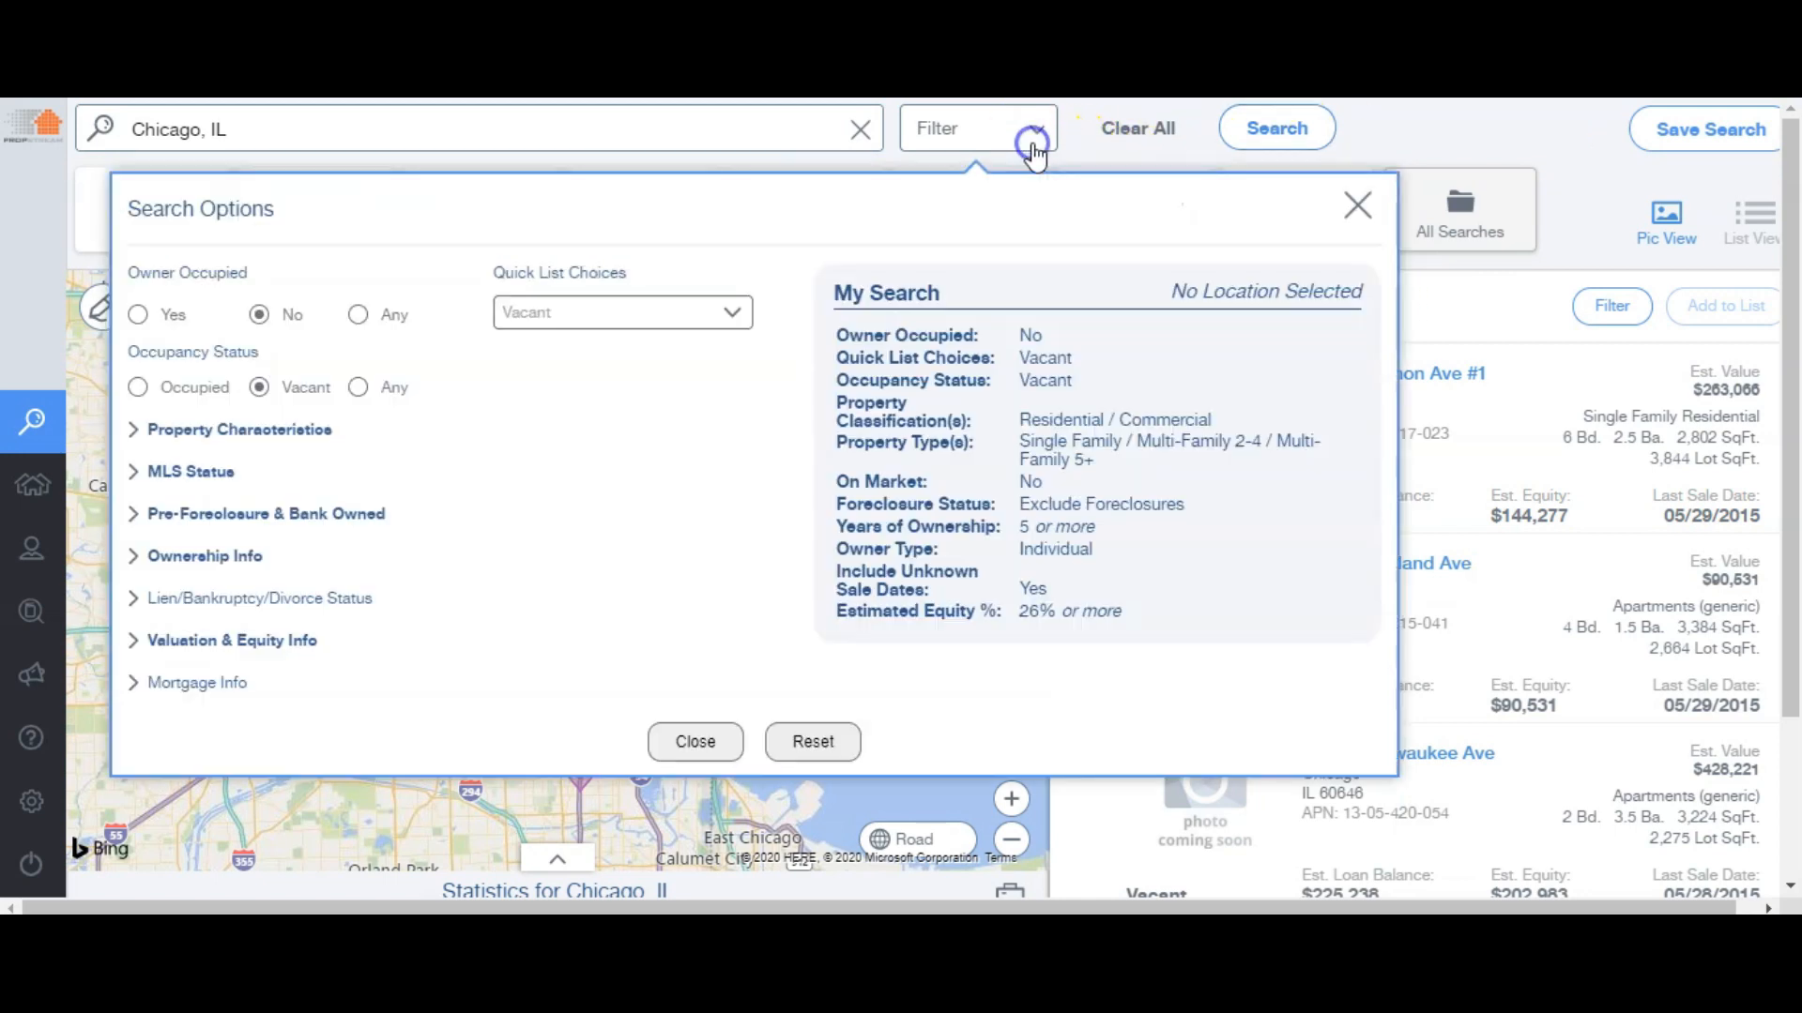
{"action": "left_click", "coordinate": [232, 557]}
{"action": "double_click", "coordinate": [171, 626]}
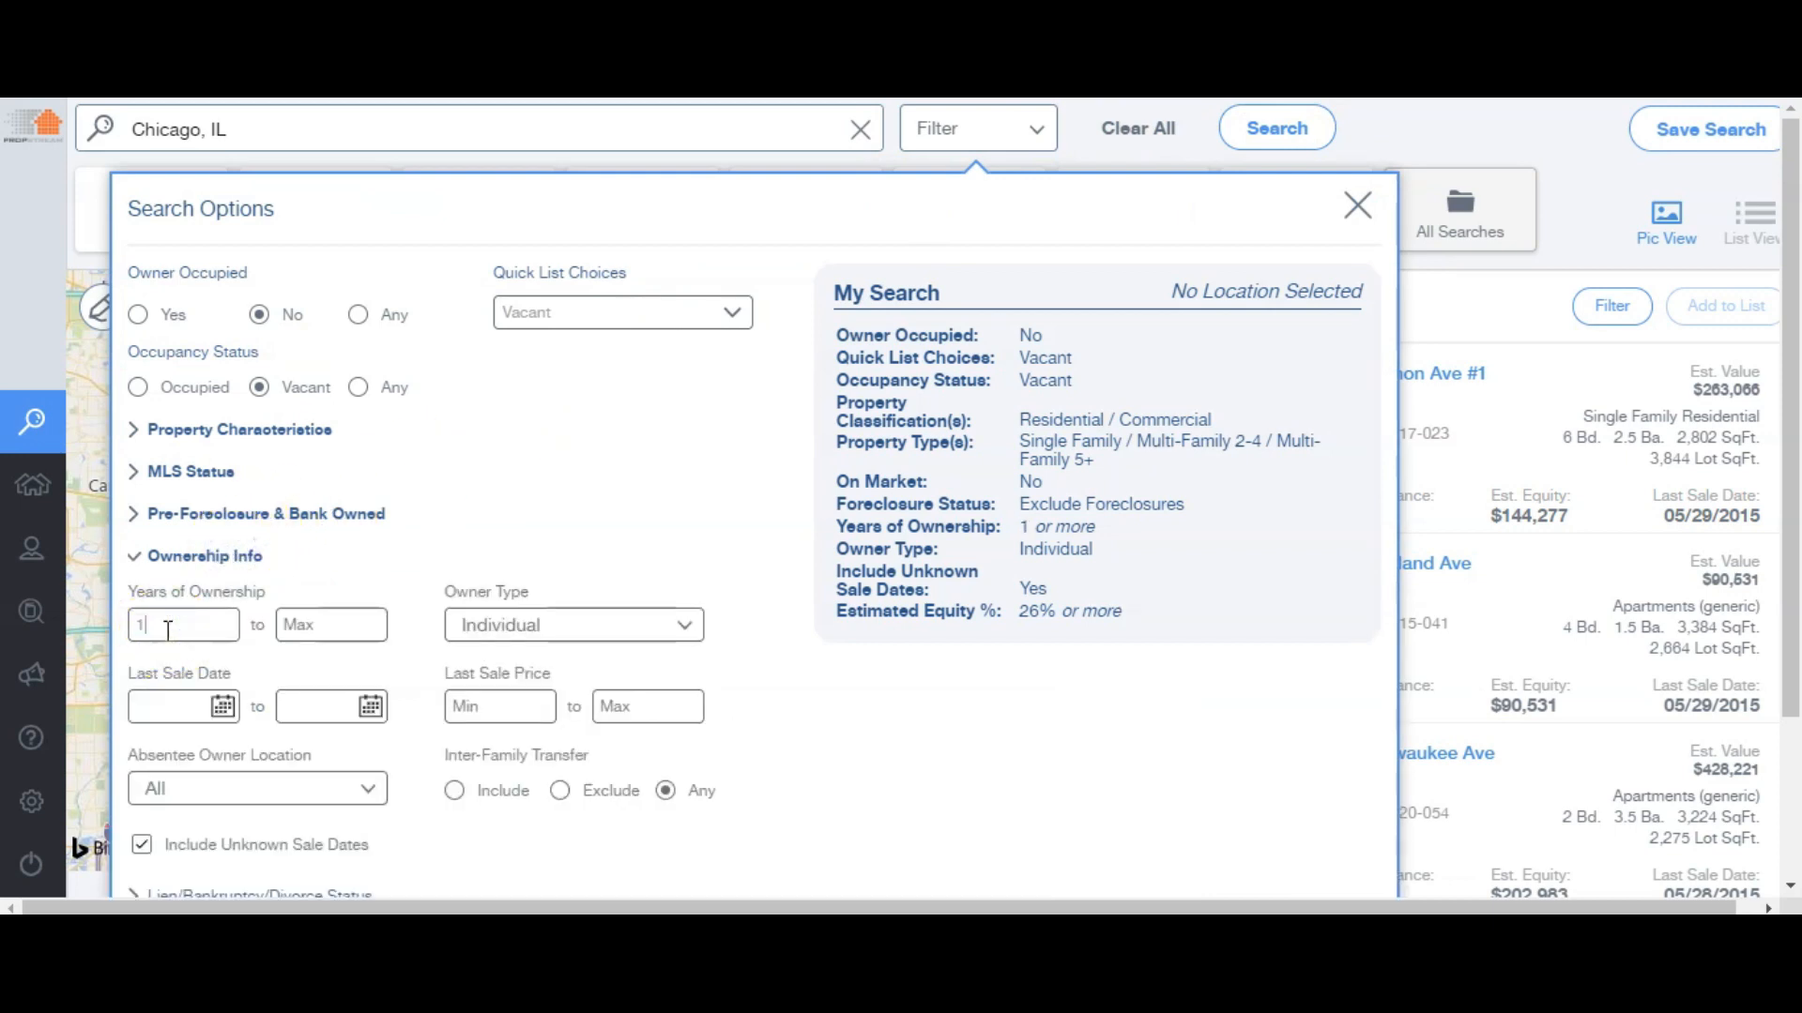
{"action": "type", "text": "1"}
{"action": "key", "text": "BackSpace"}
{"action": "type", "text": "5"}
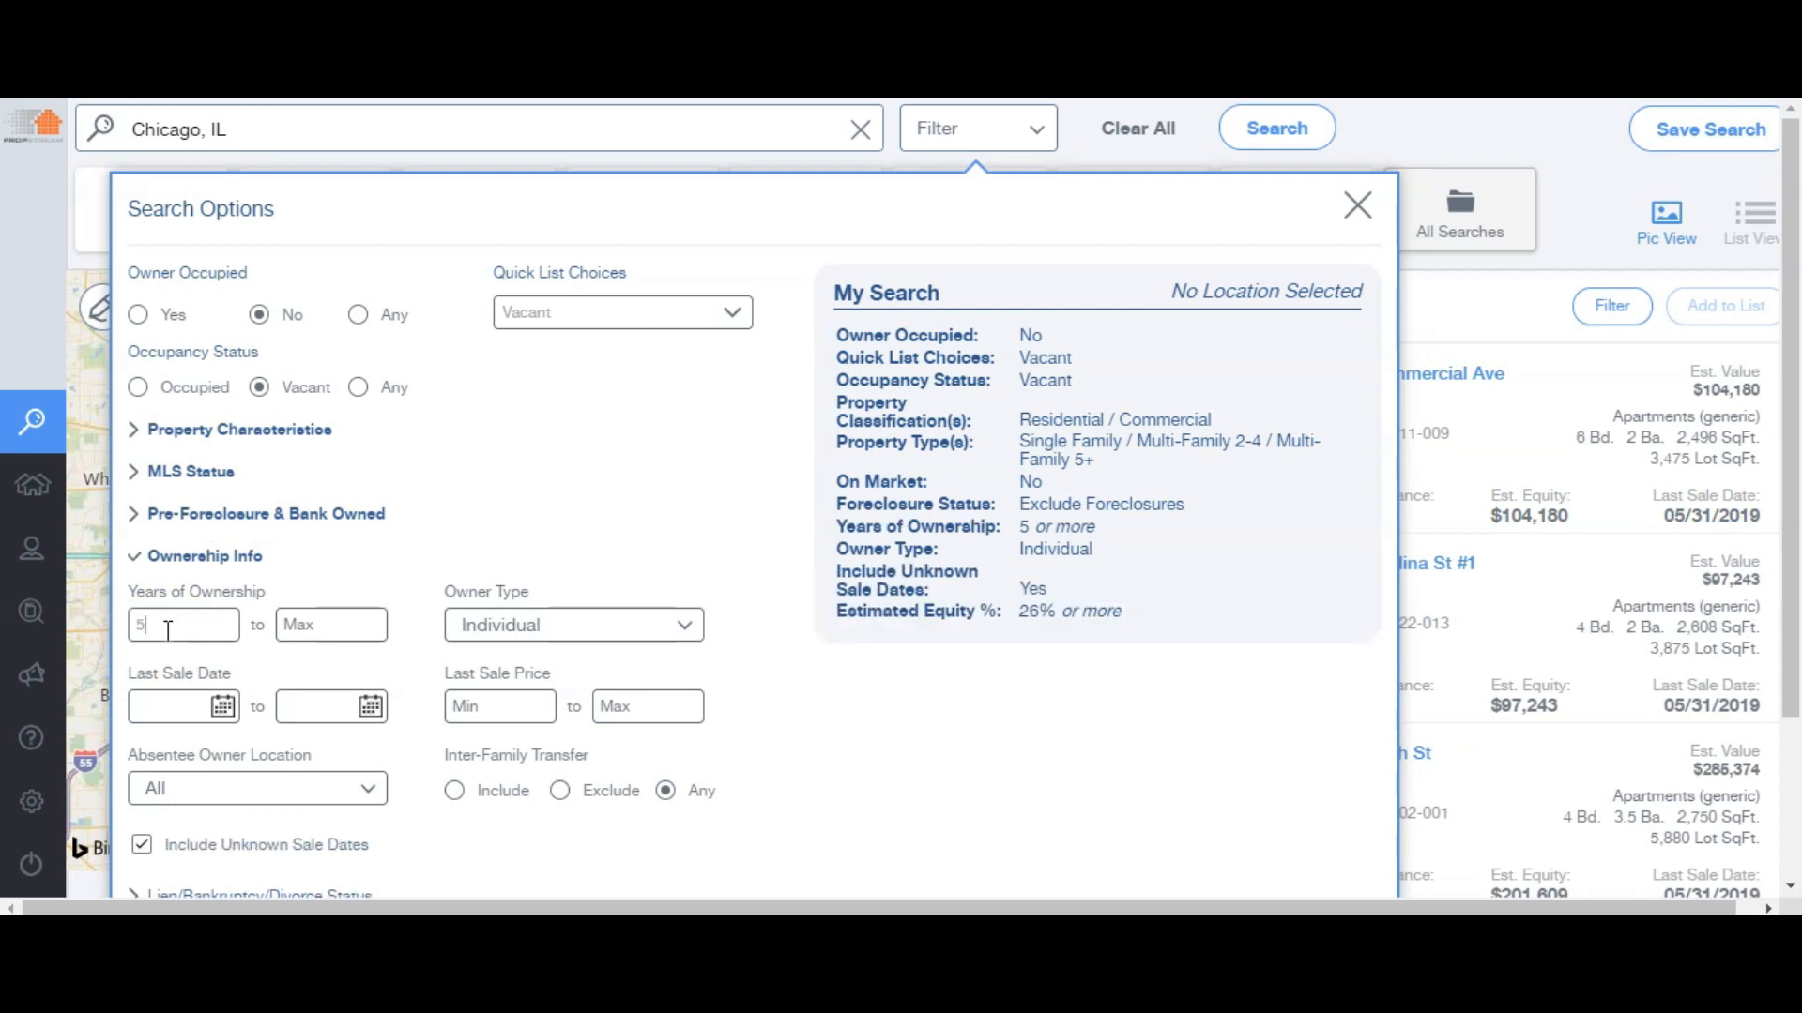
{"action": "left_click", "coordinate": [138, 557]}
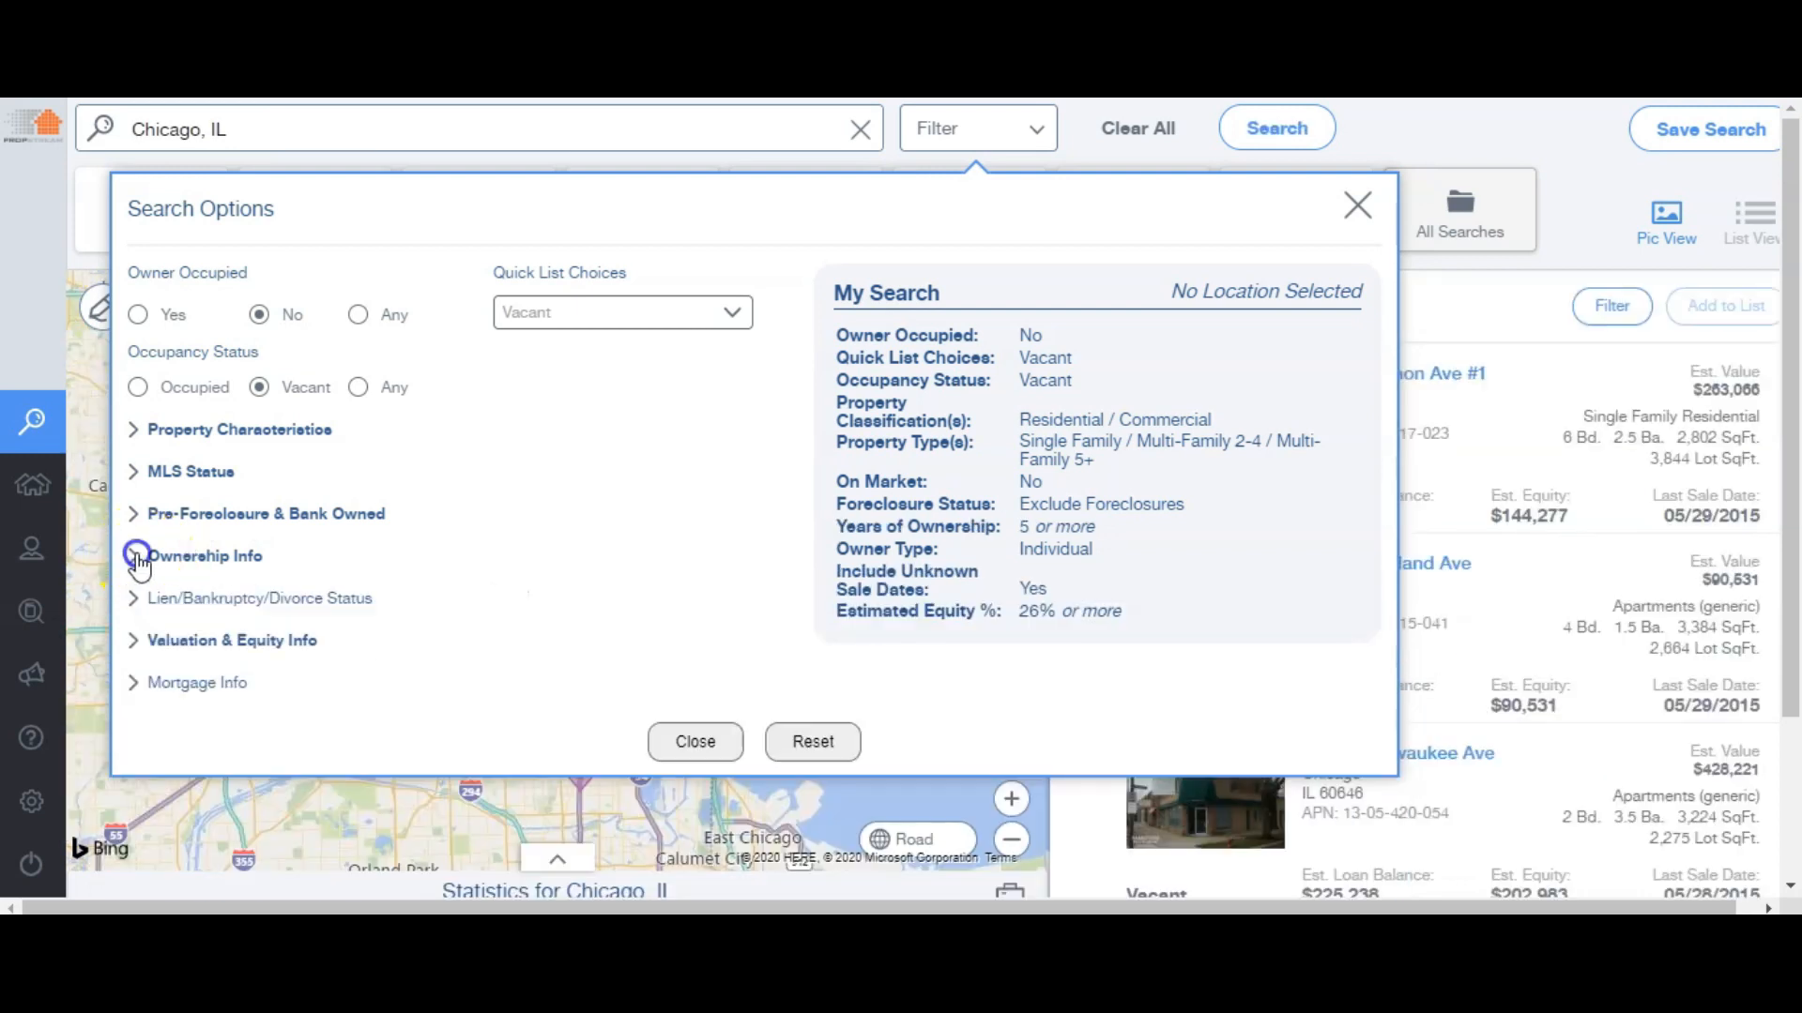
In the mortgage filters, set Free & Clear to Include
{"action": "left_click", "coordinate": [133, 682]}
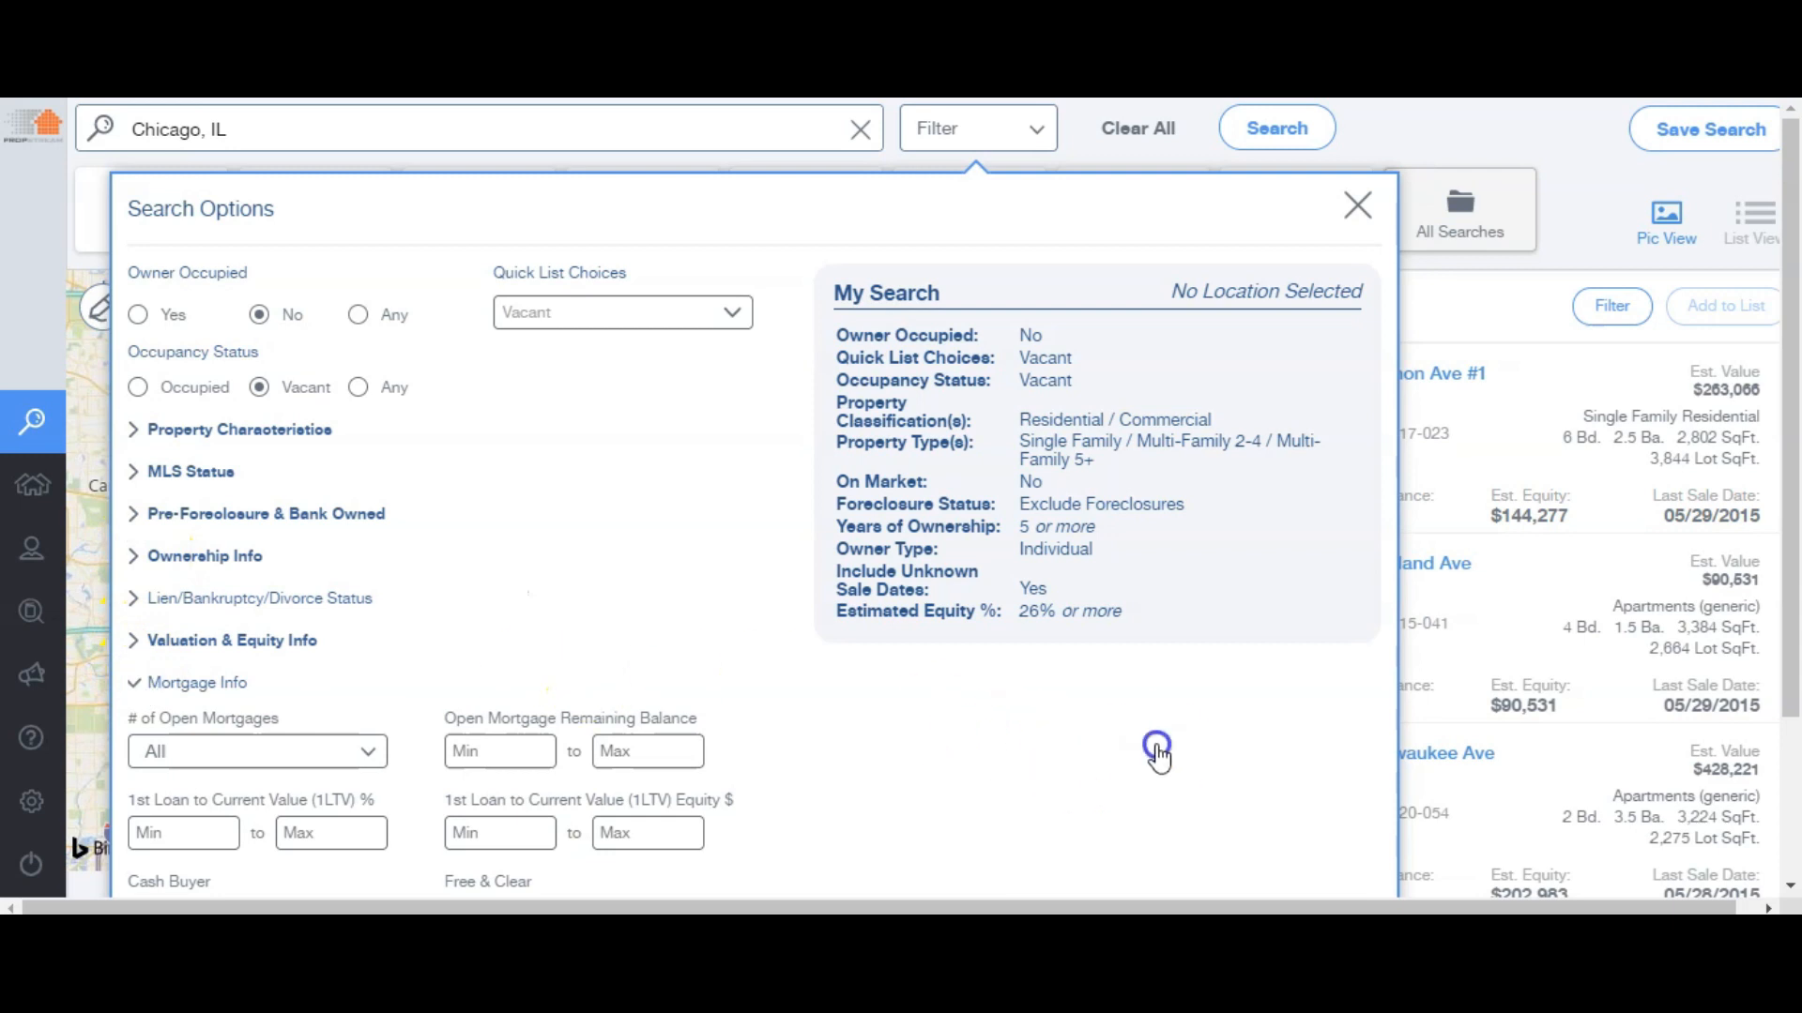
{"action": "scroll", "coordinate": [1158, 750], "scroll_direction": "down", "scroll_amount": 2}
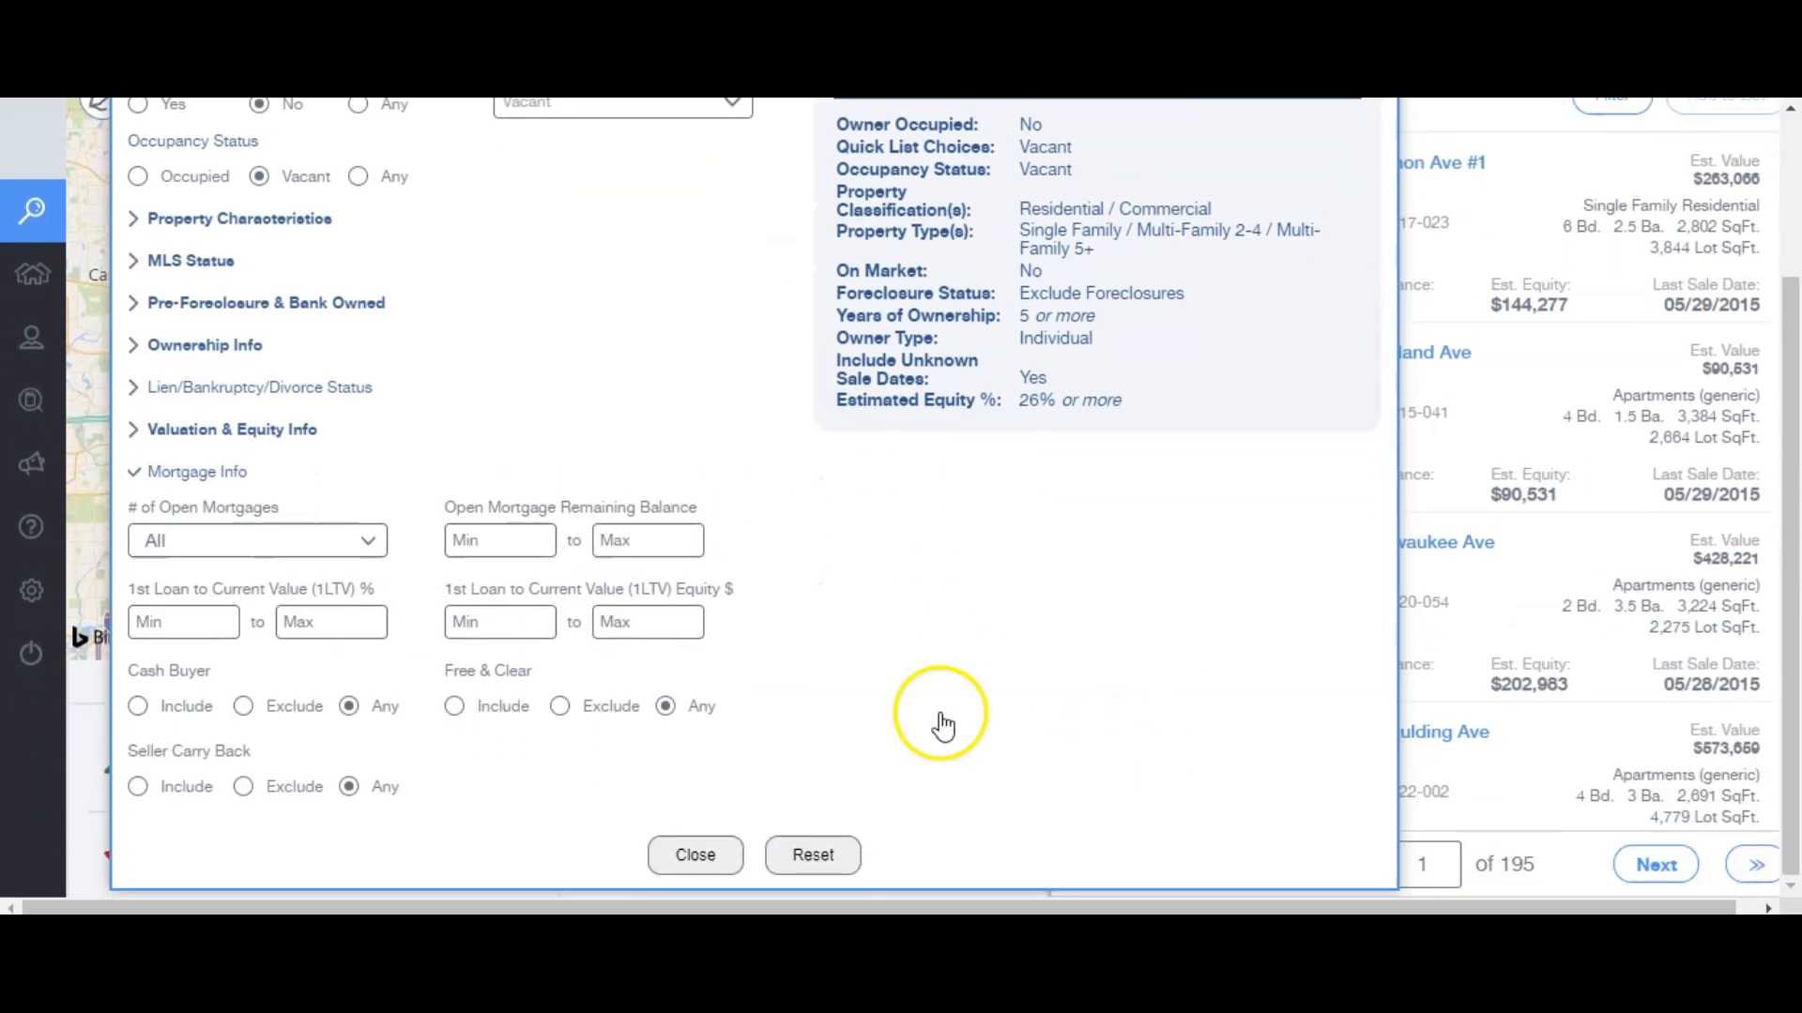
{"action": "left_click", "coordinate": [455, 708]}
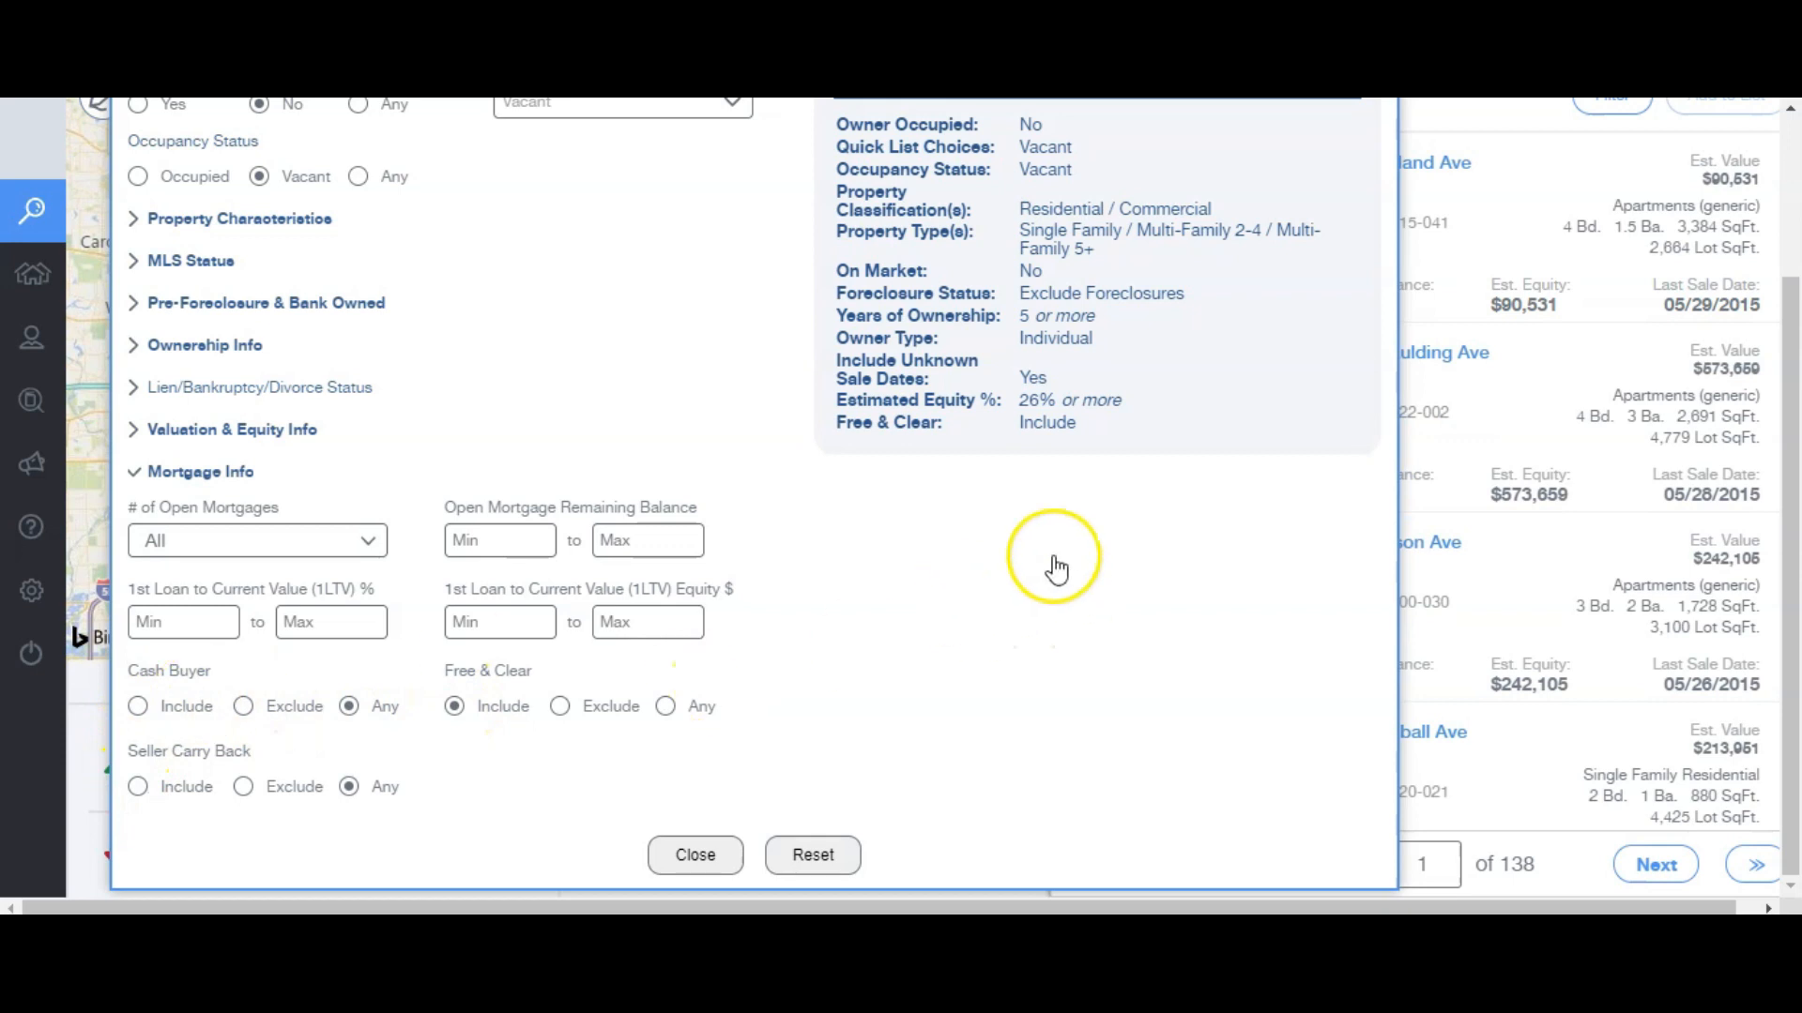
Set the minimum estimated equity to 50% in the valuation and equity filters and close the search options
{"action": "left_click", "coordinate": [135, 432]}
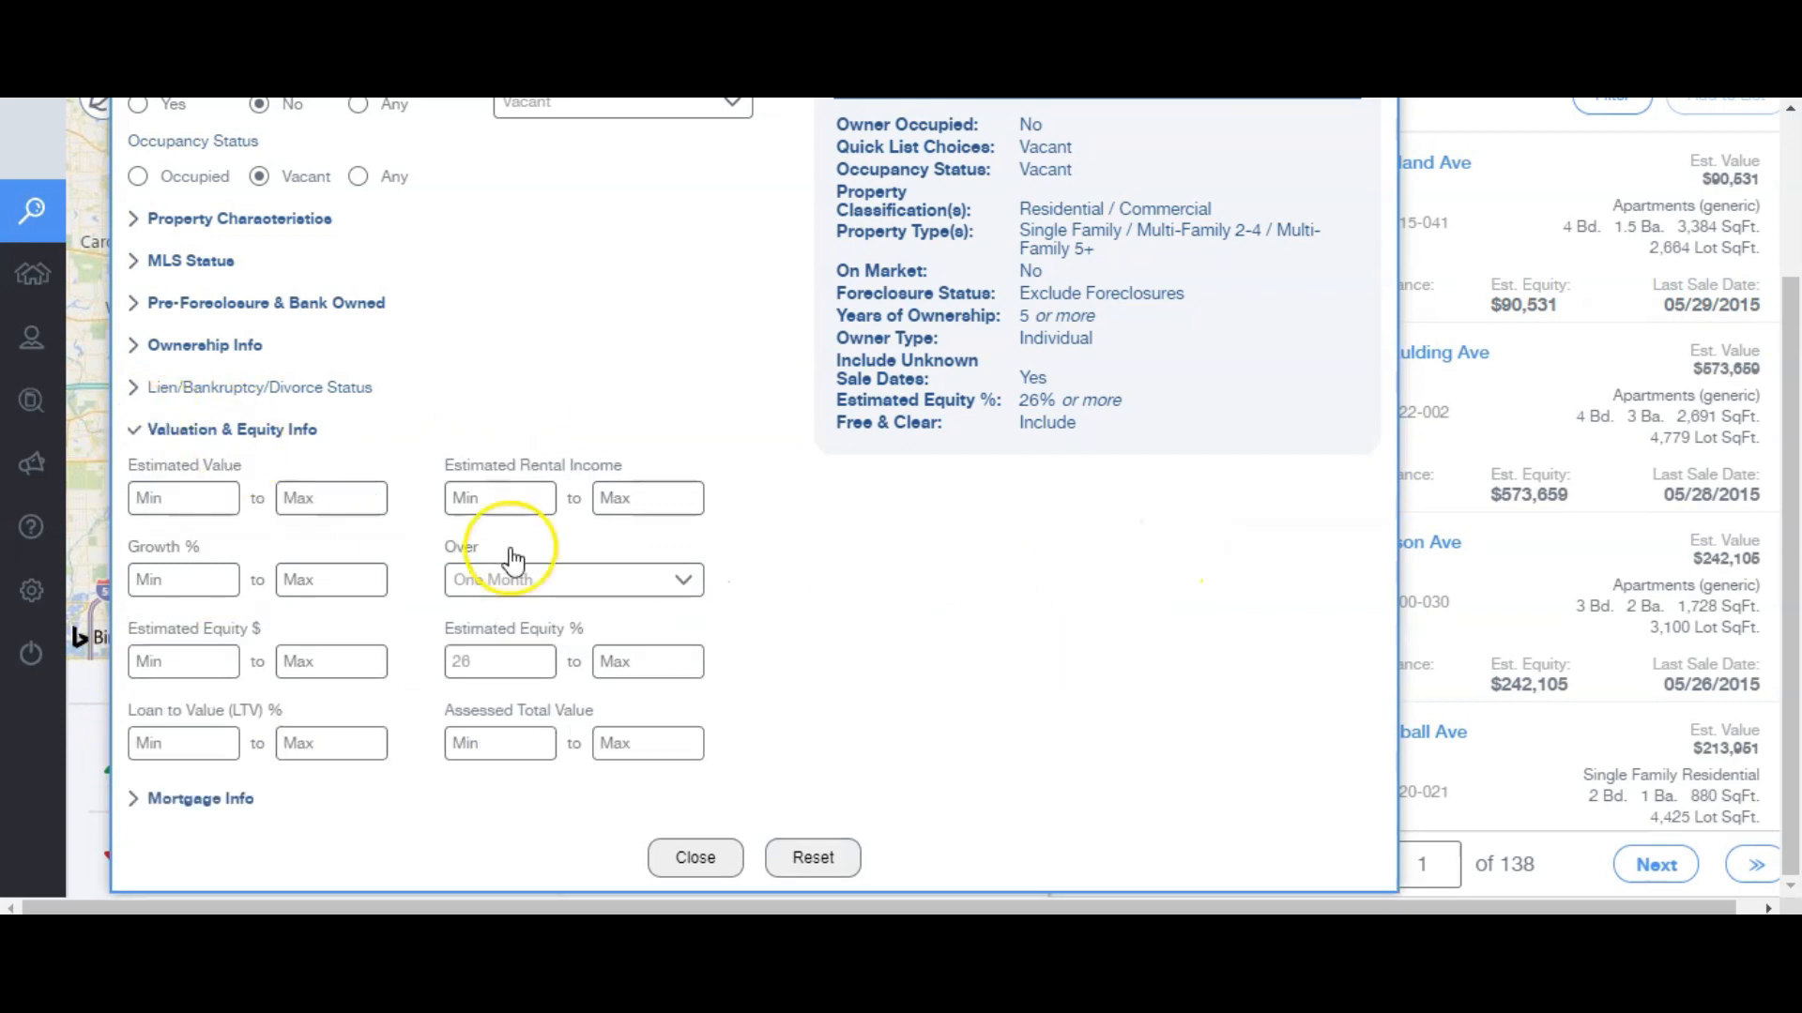
{"action": "double_click", "coordinate": [507, 665]}
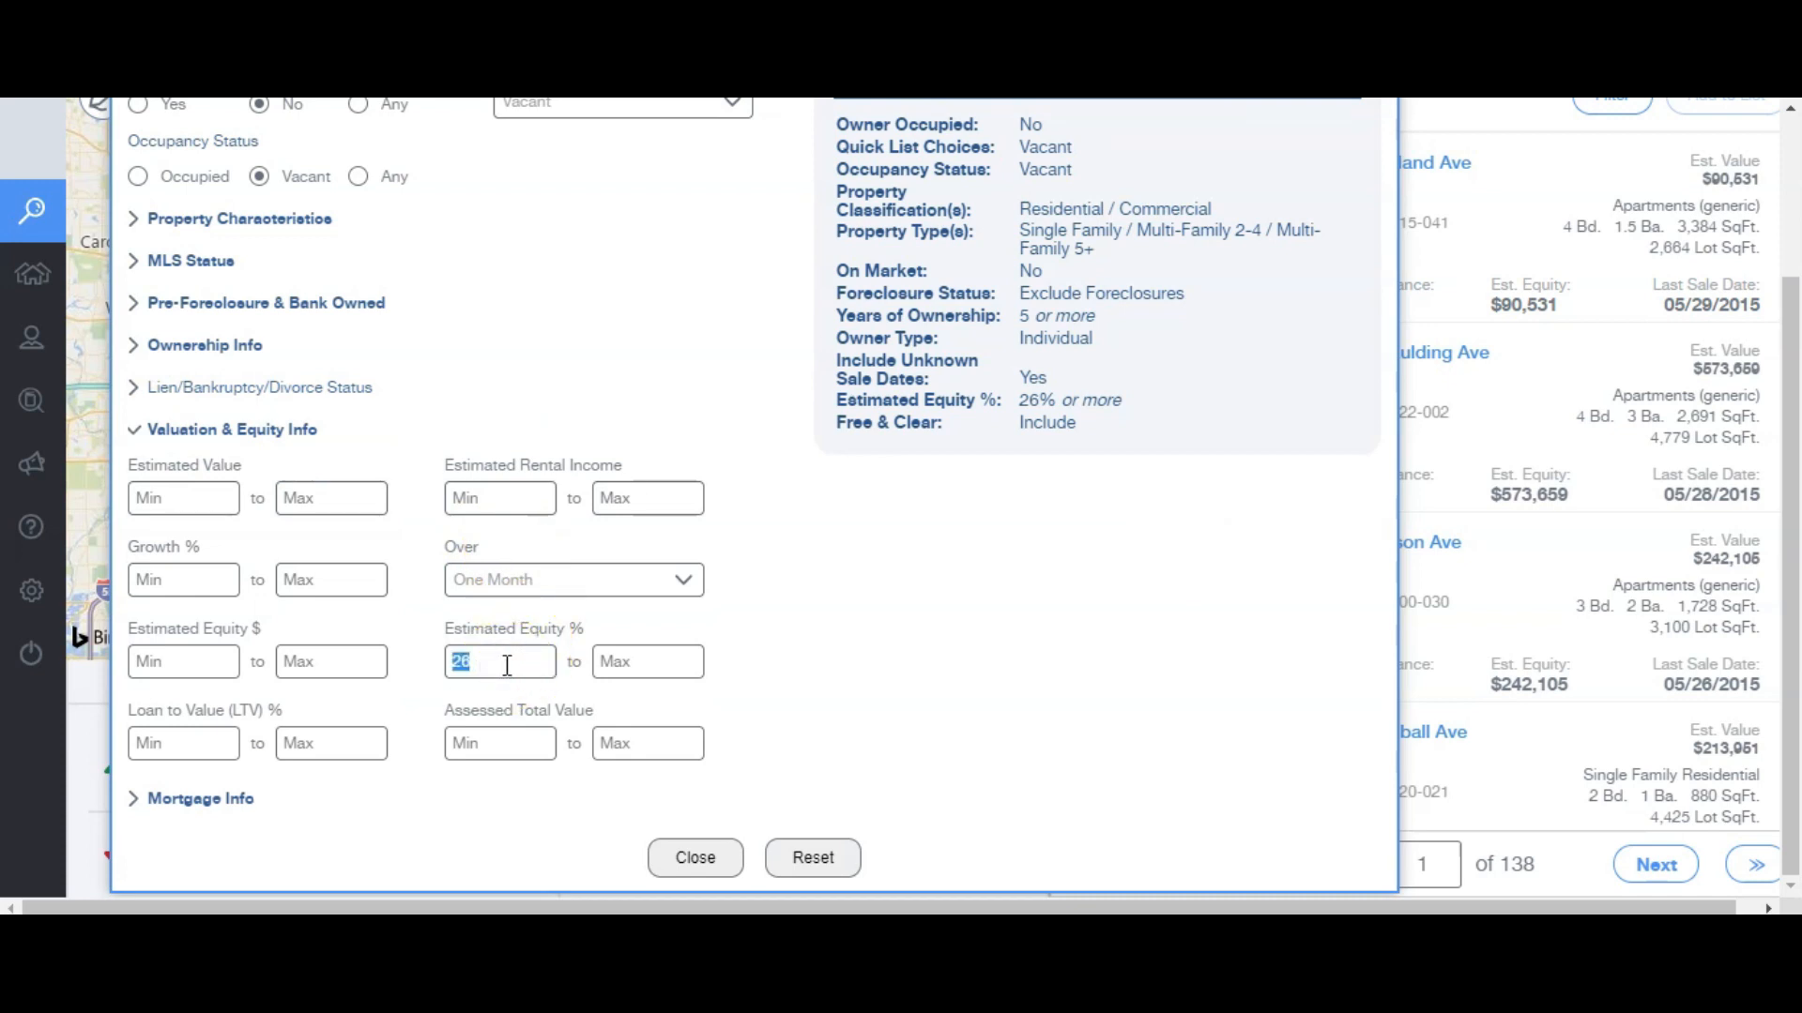
{"action": "type", "text": "50"}
{"action": "left_click", "coordinate": [938, 654]}
{"action": "left_click", "coordinate": [698, 857]}
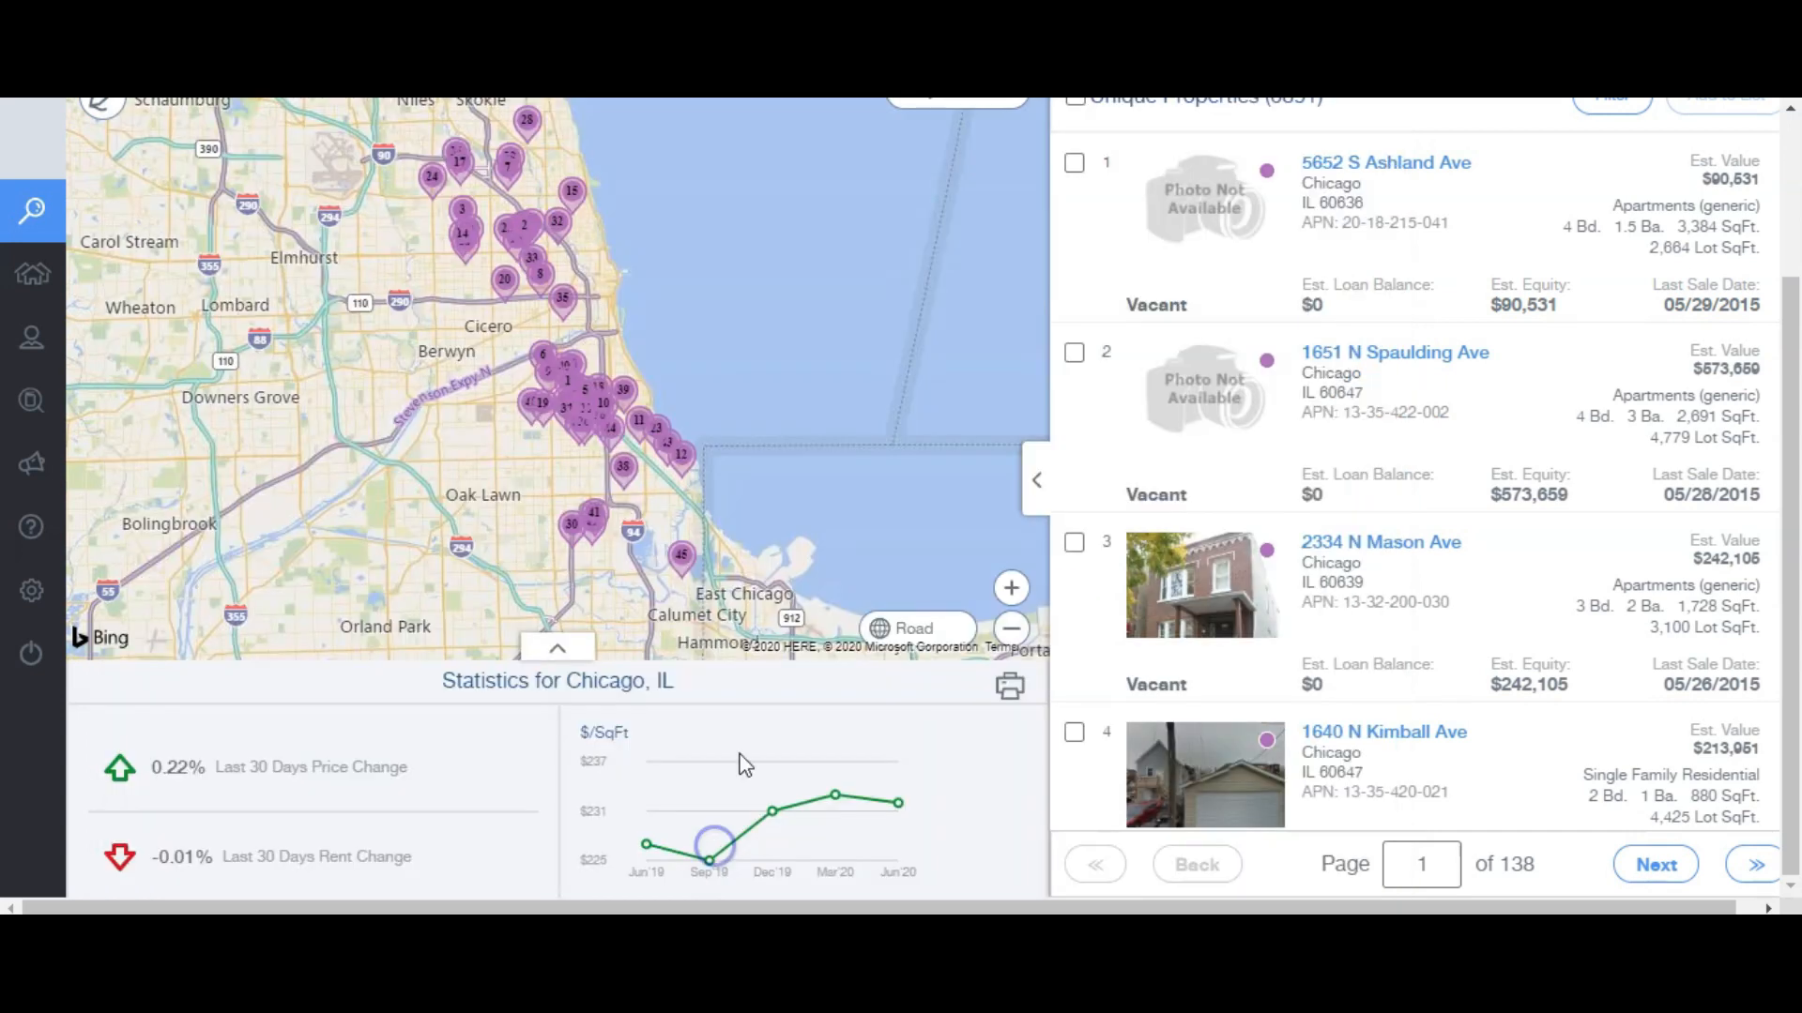
{"action": "scroll", "coordinate": [1794, 228], "scroll_direction": "up", "scroll_amount": 3}
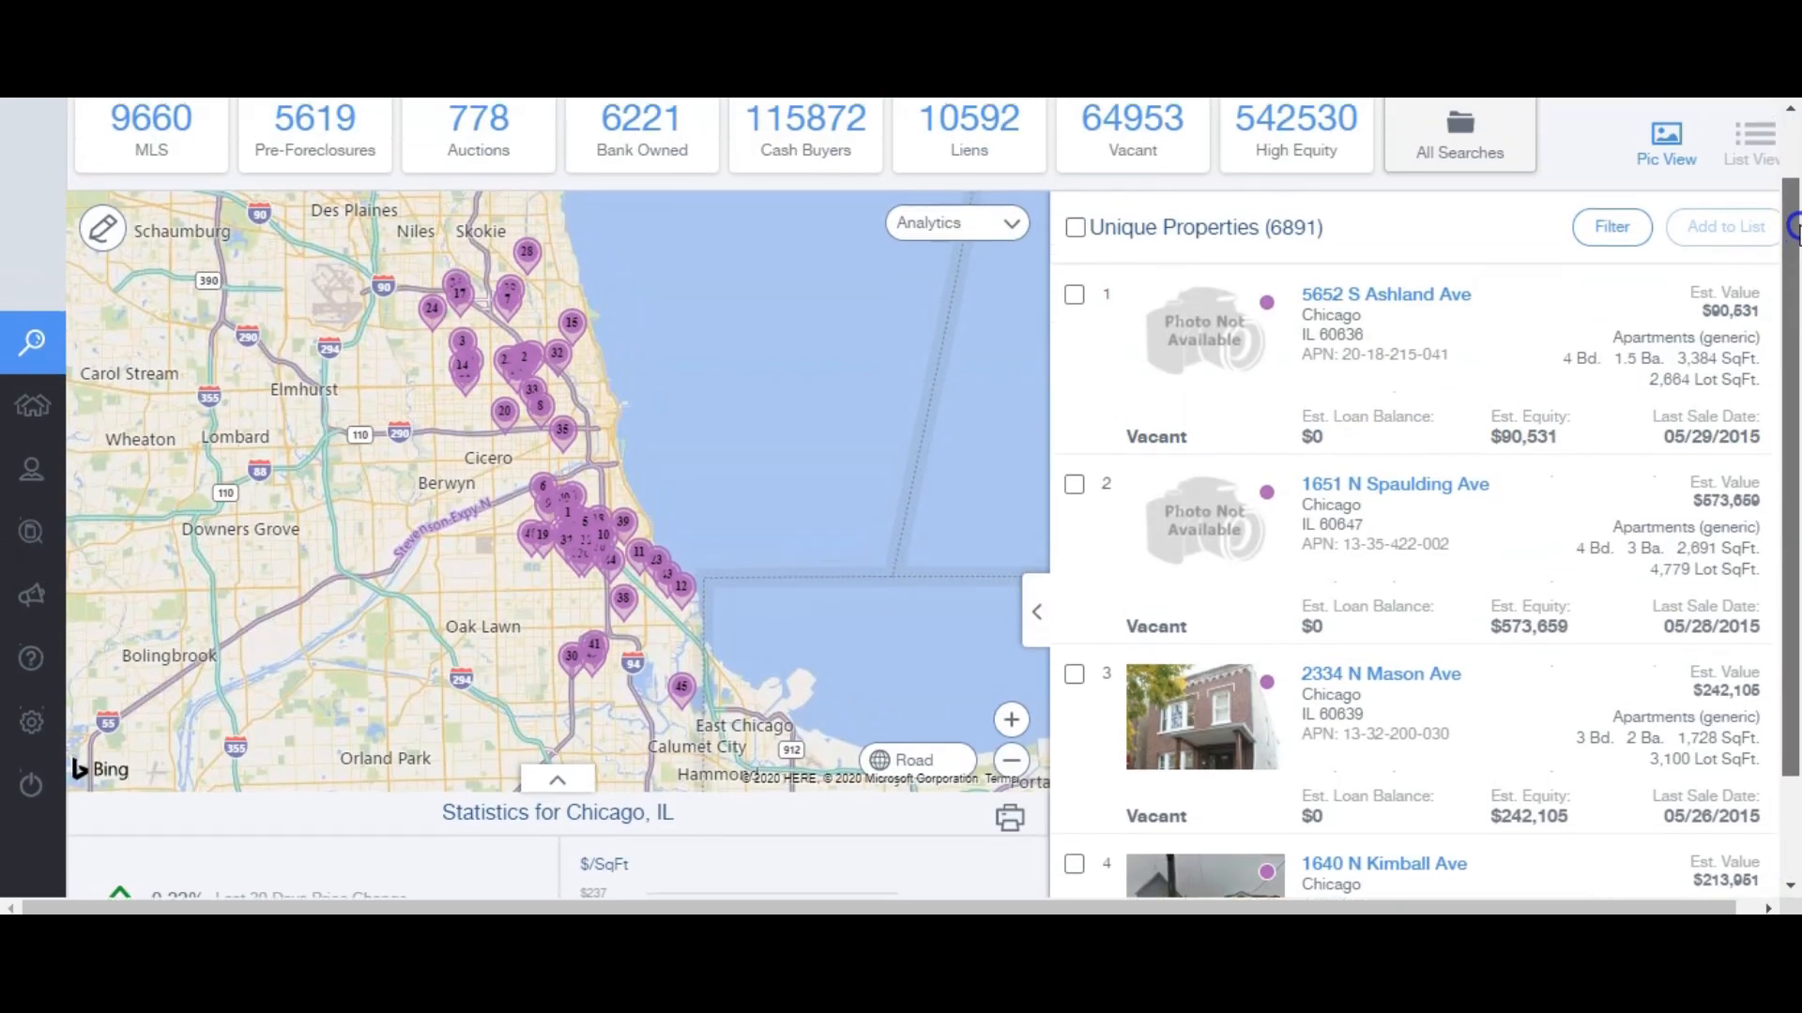
{"action": "scroll", "coordinate": [1794, 228], "scroll_direction": "up", "scroll_amount": 1}
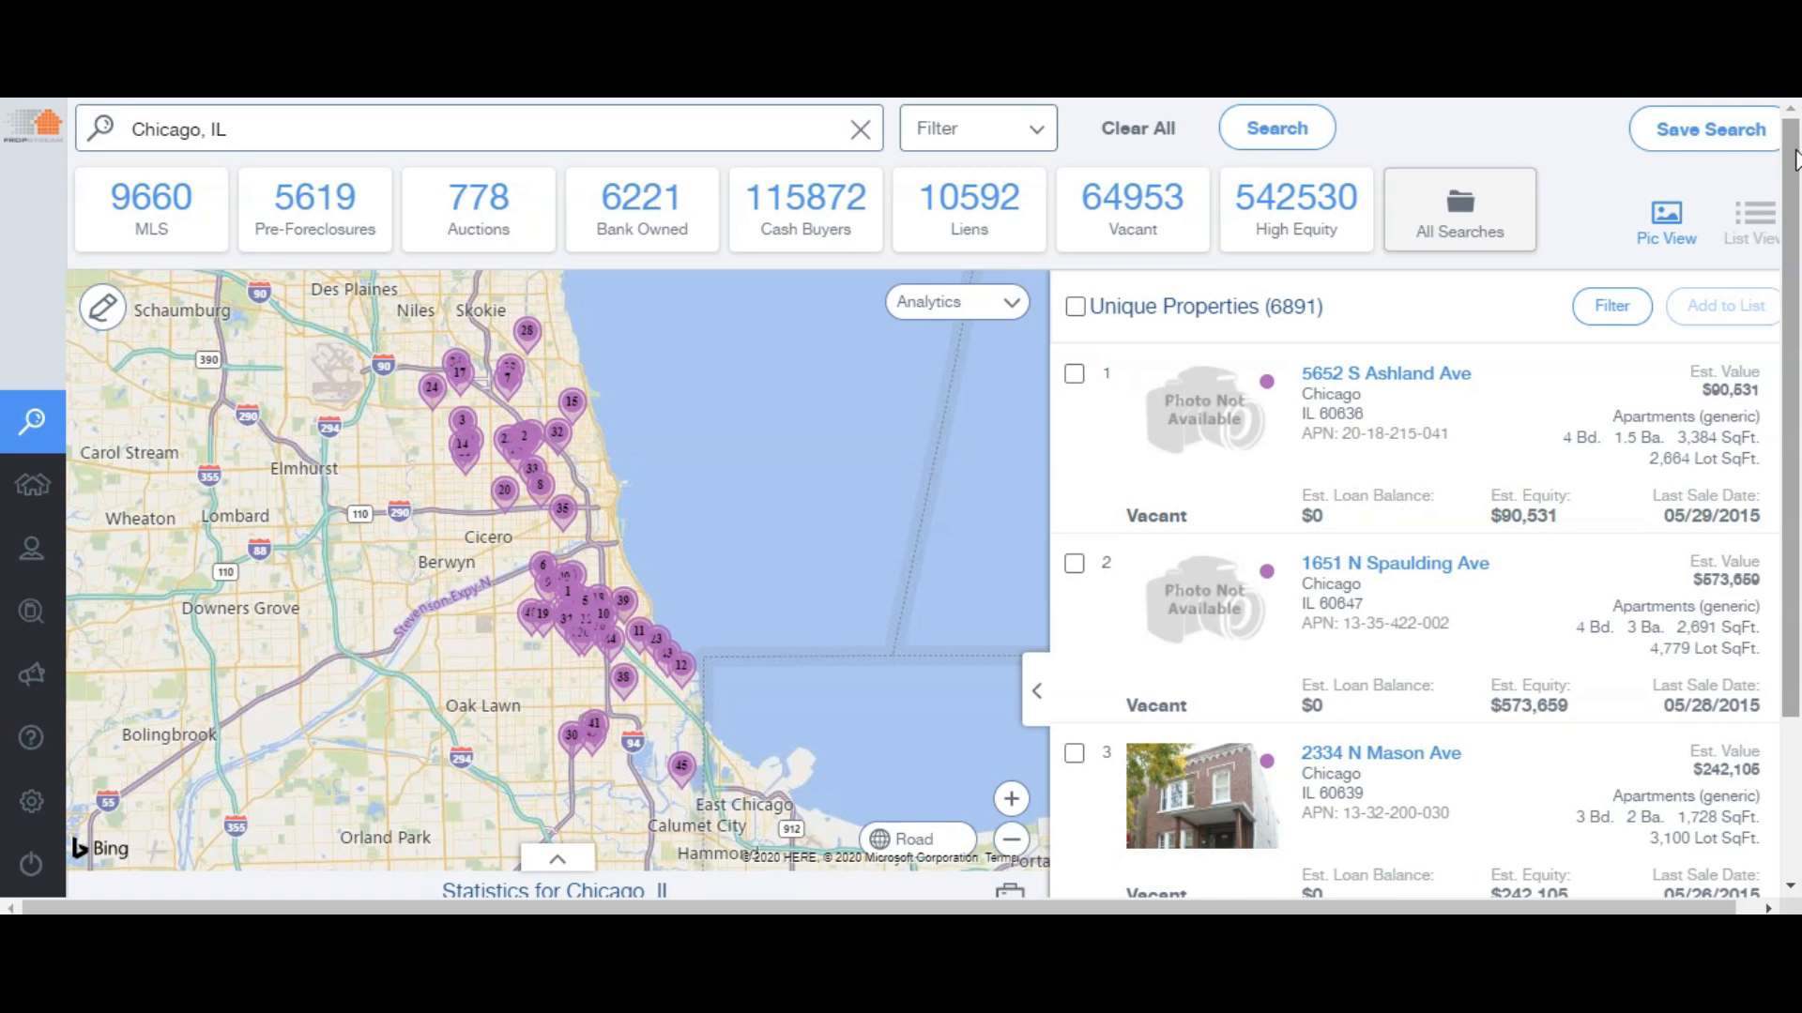
Set the minimum years of ownership to 10 in the ownership filters and return to the results
{"action": "left_click", "coordinate": [1039, 141]}
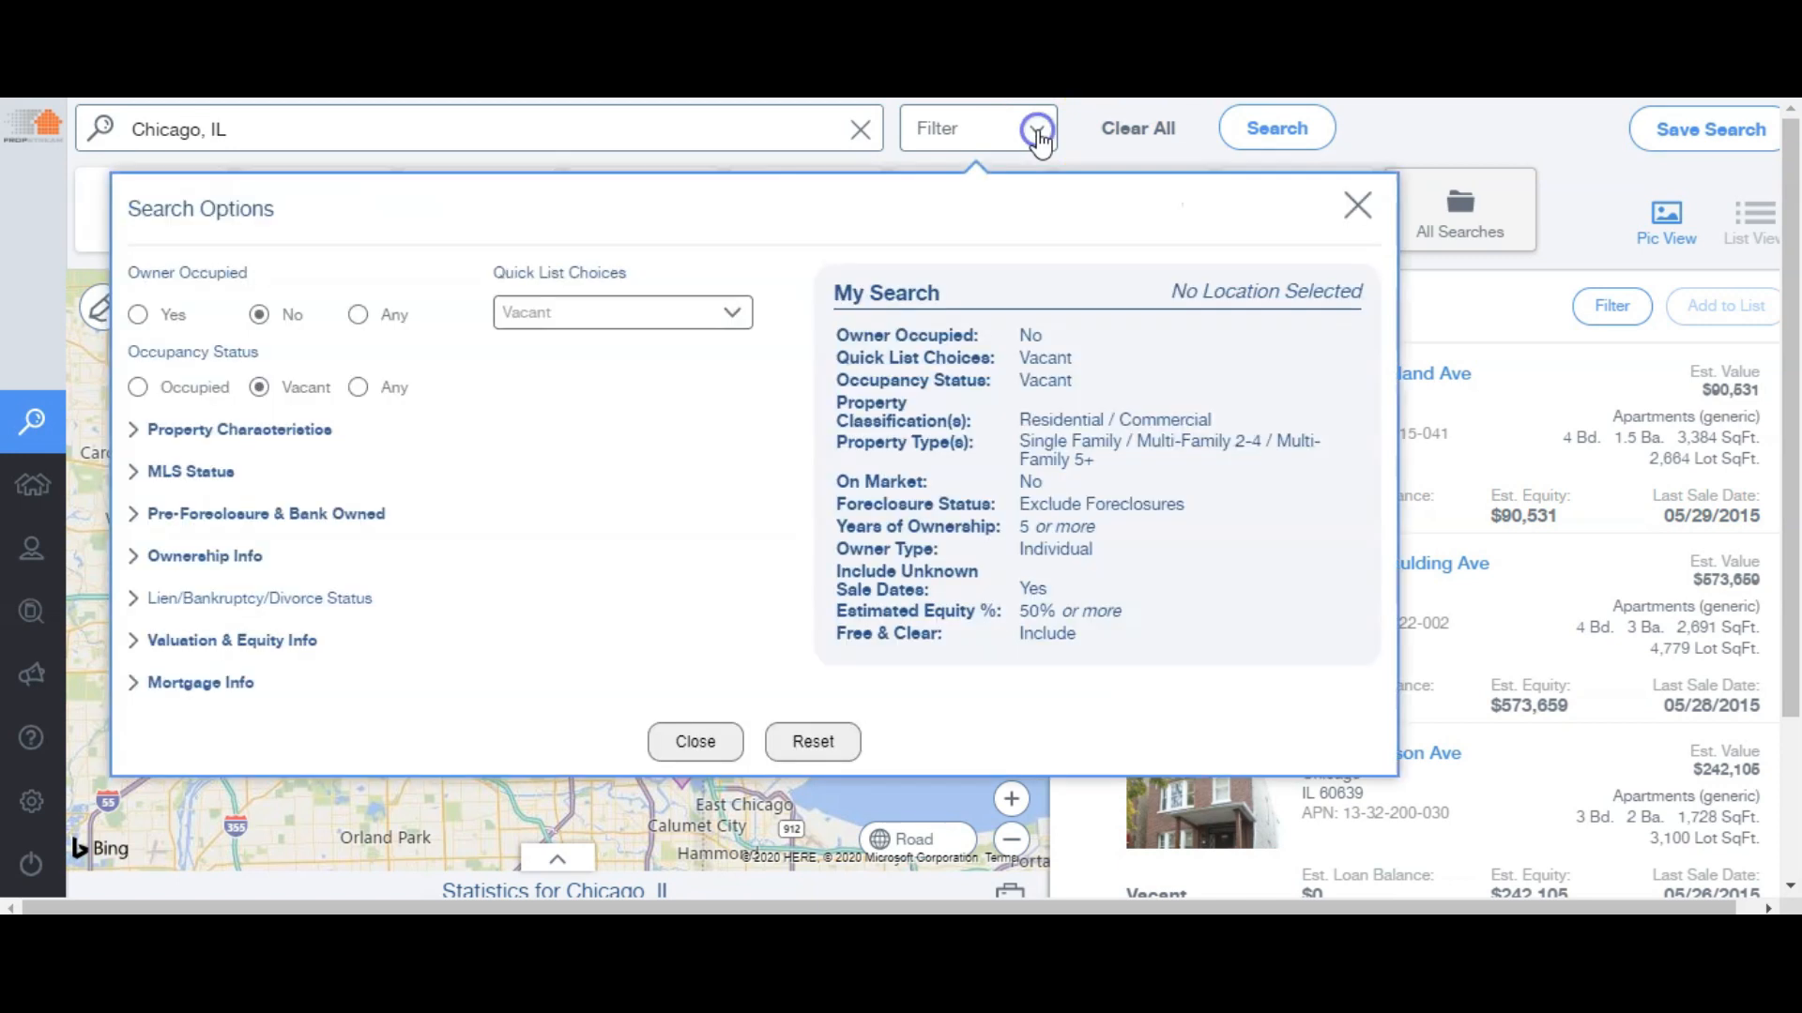
{"action": "left_click", "coordinate": [140, 558]}
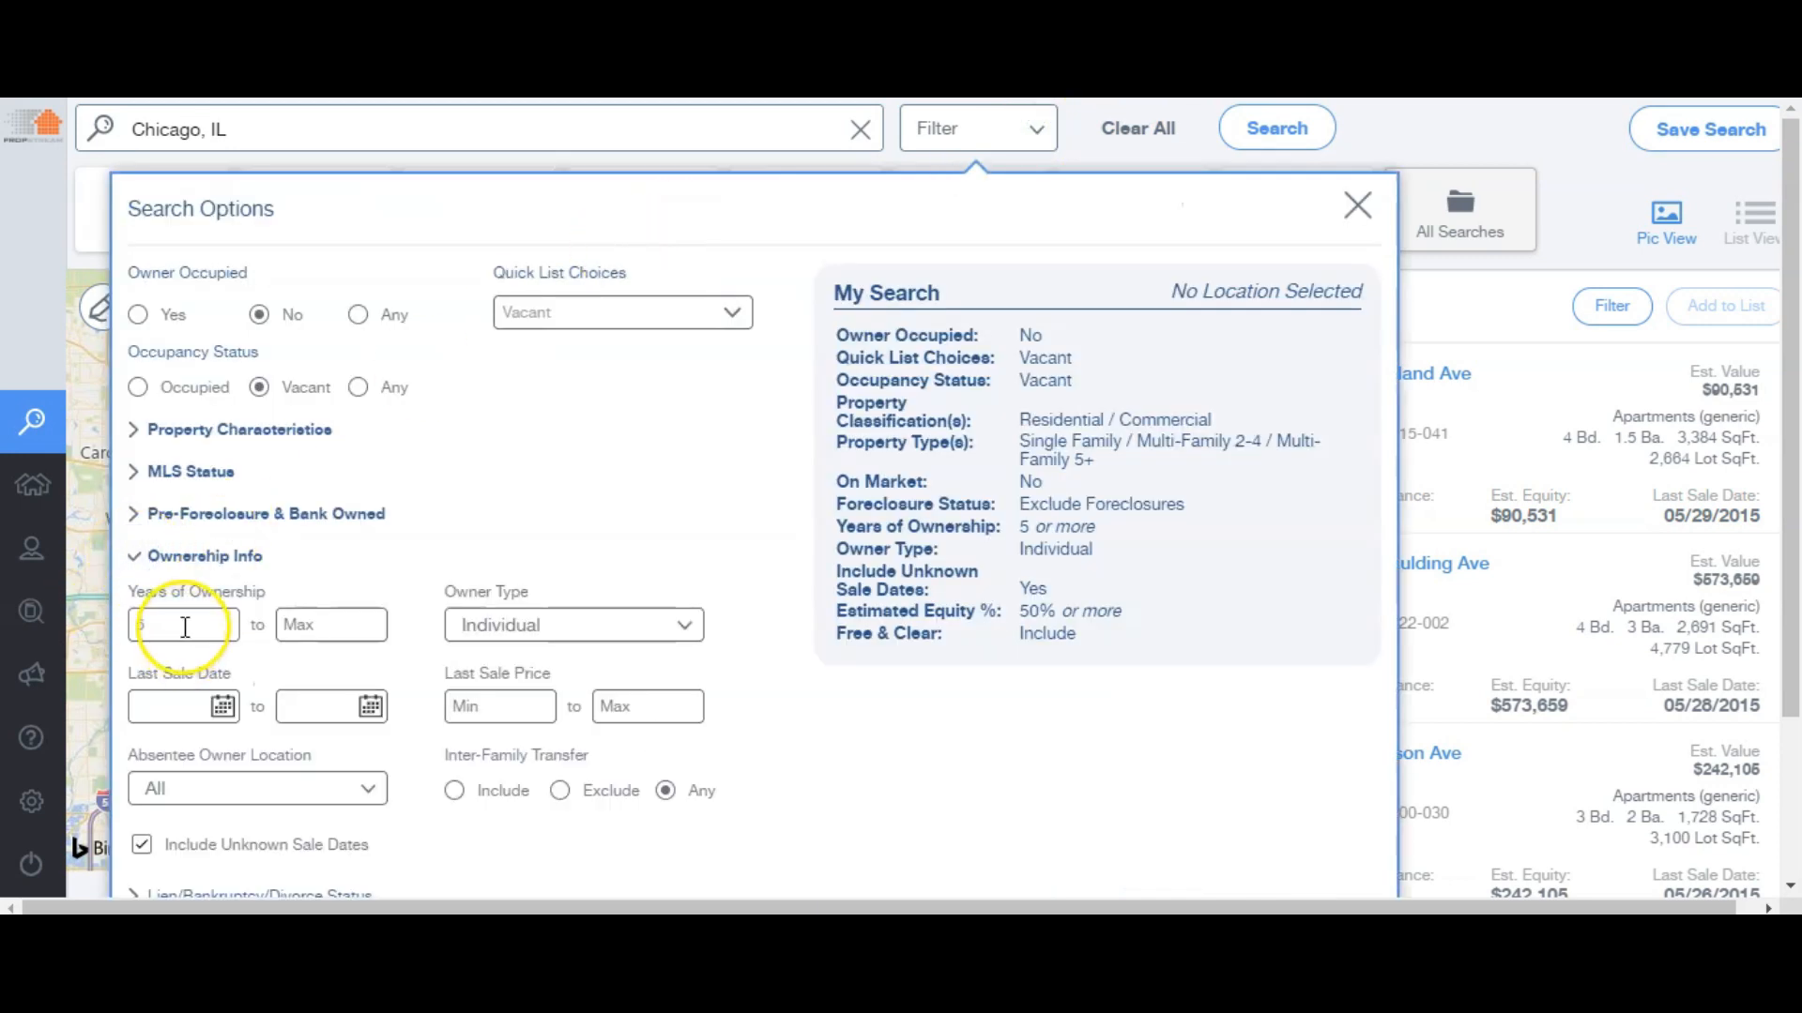
{"action": "double_click", "coordinate": [184, 628]}
{"action": "type", "text": "0"}
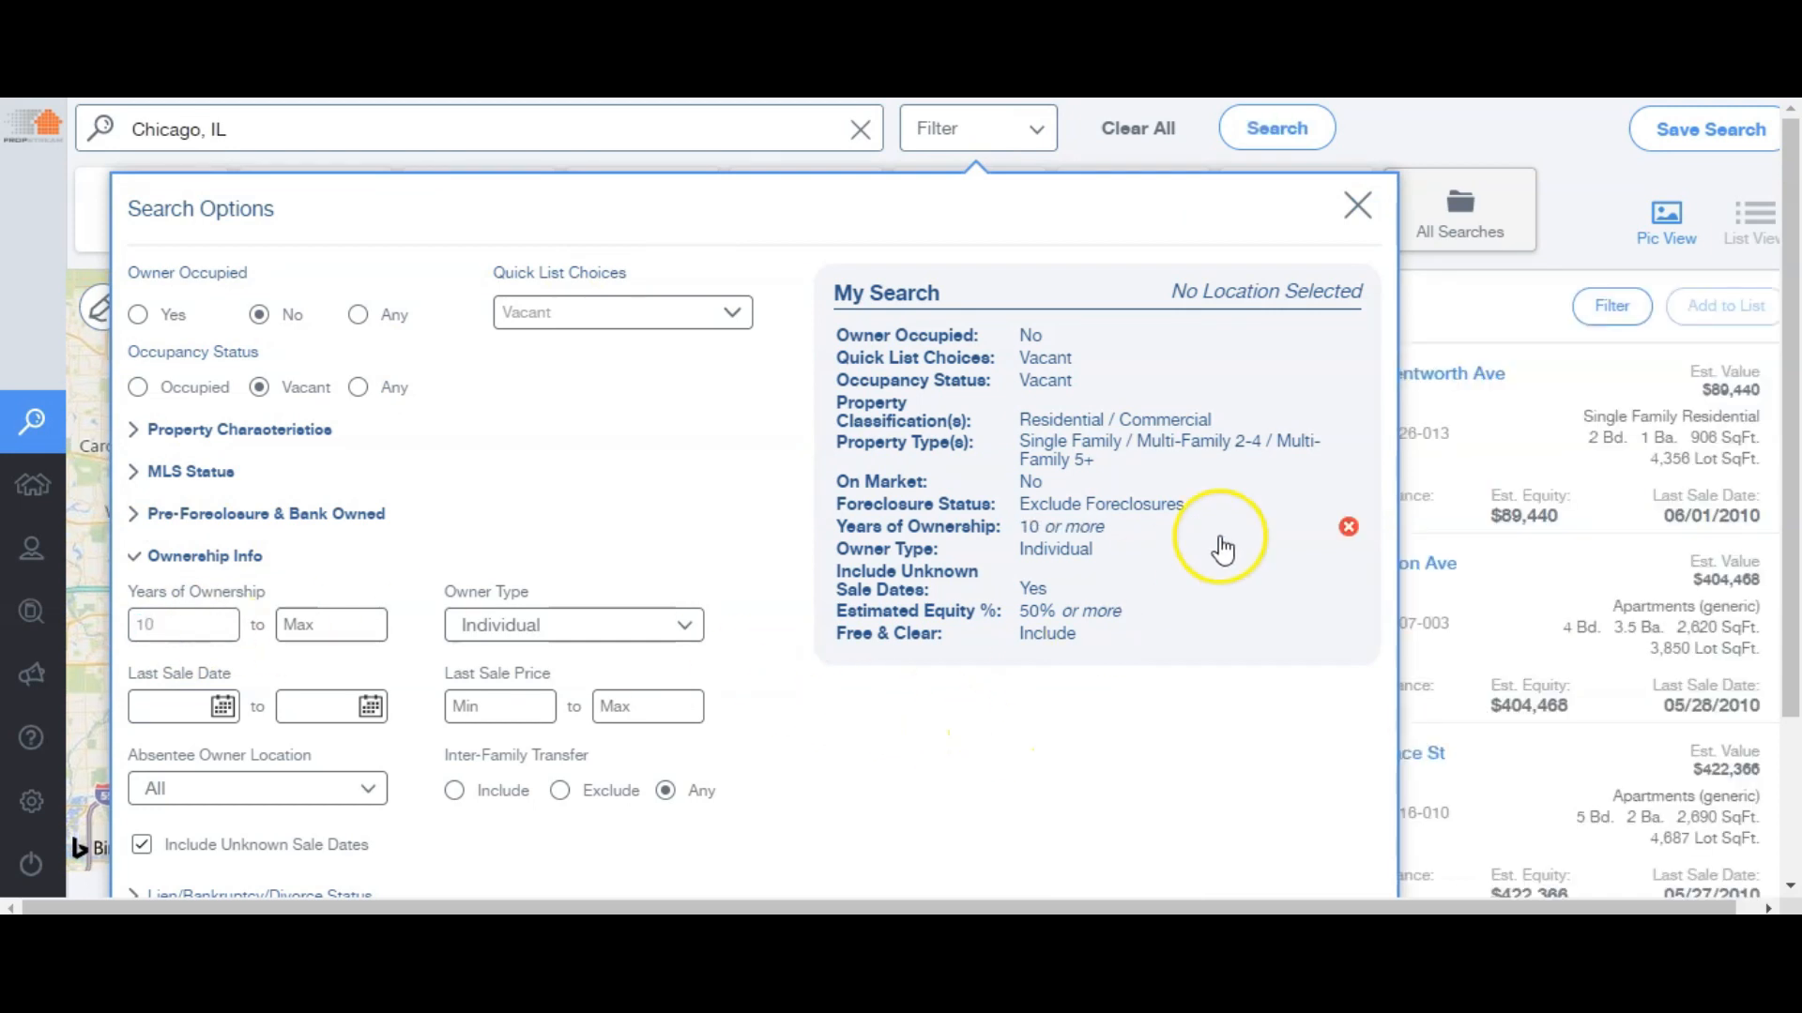
{"action": "left_click", "coordinate": [1357, 205]}
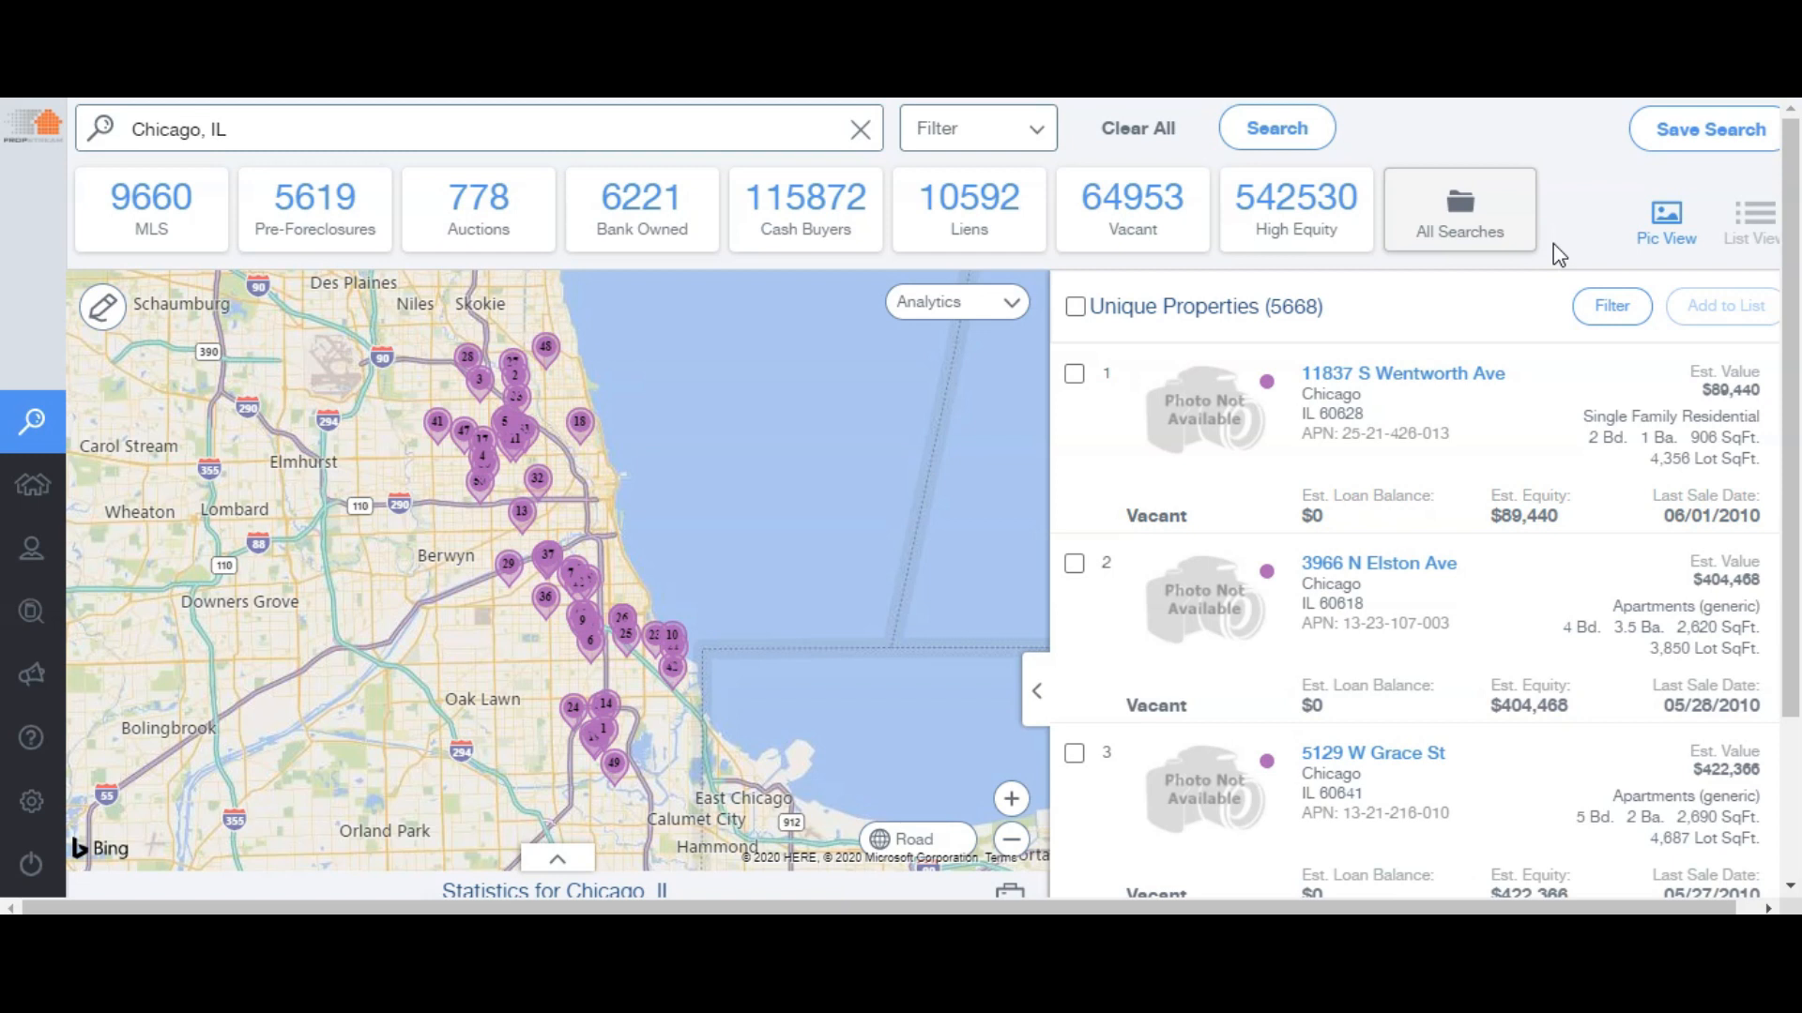
Review the summary of active filters in the search options and close it without changes
{"action": "left_click", "coordinate": [1794, 242]}
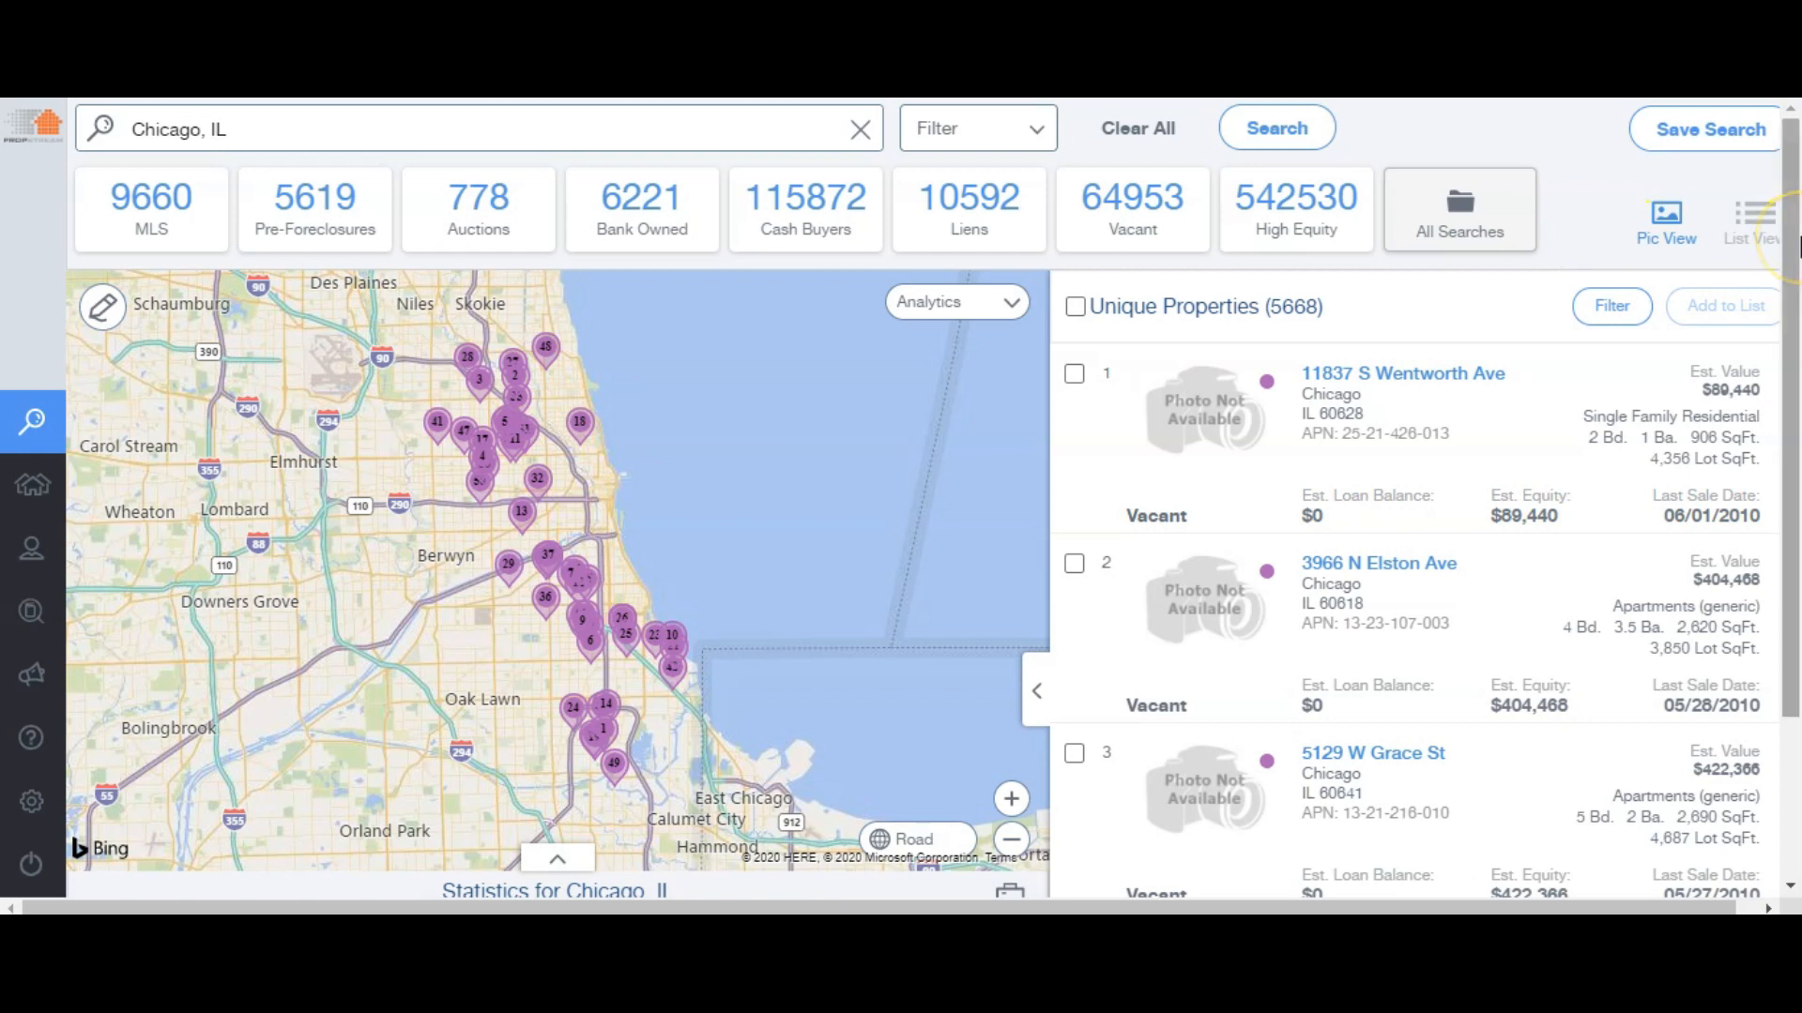
{"action": "left_click", "coordinate": [1037, 131]}
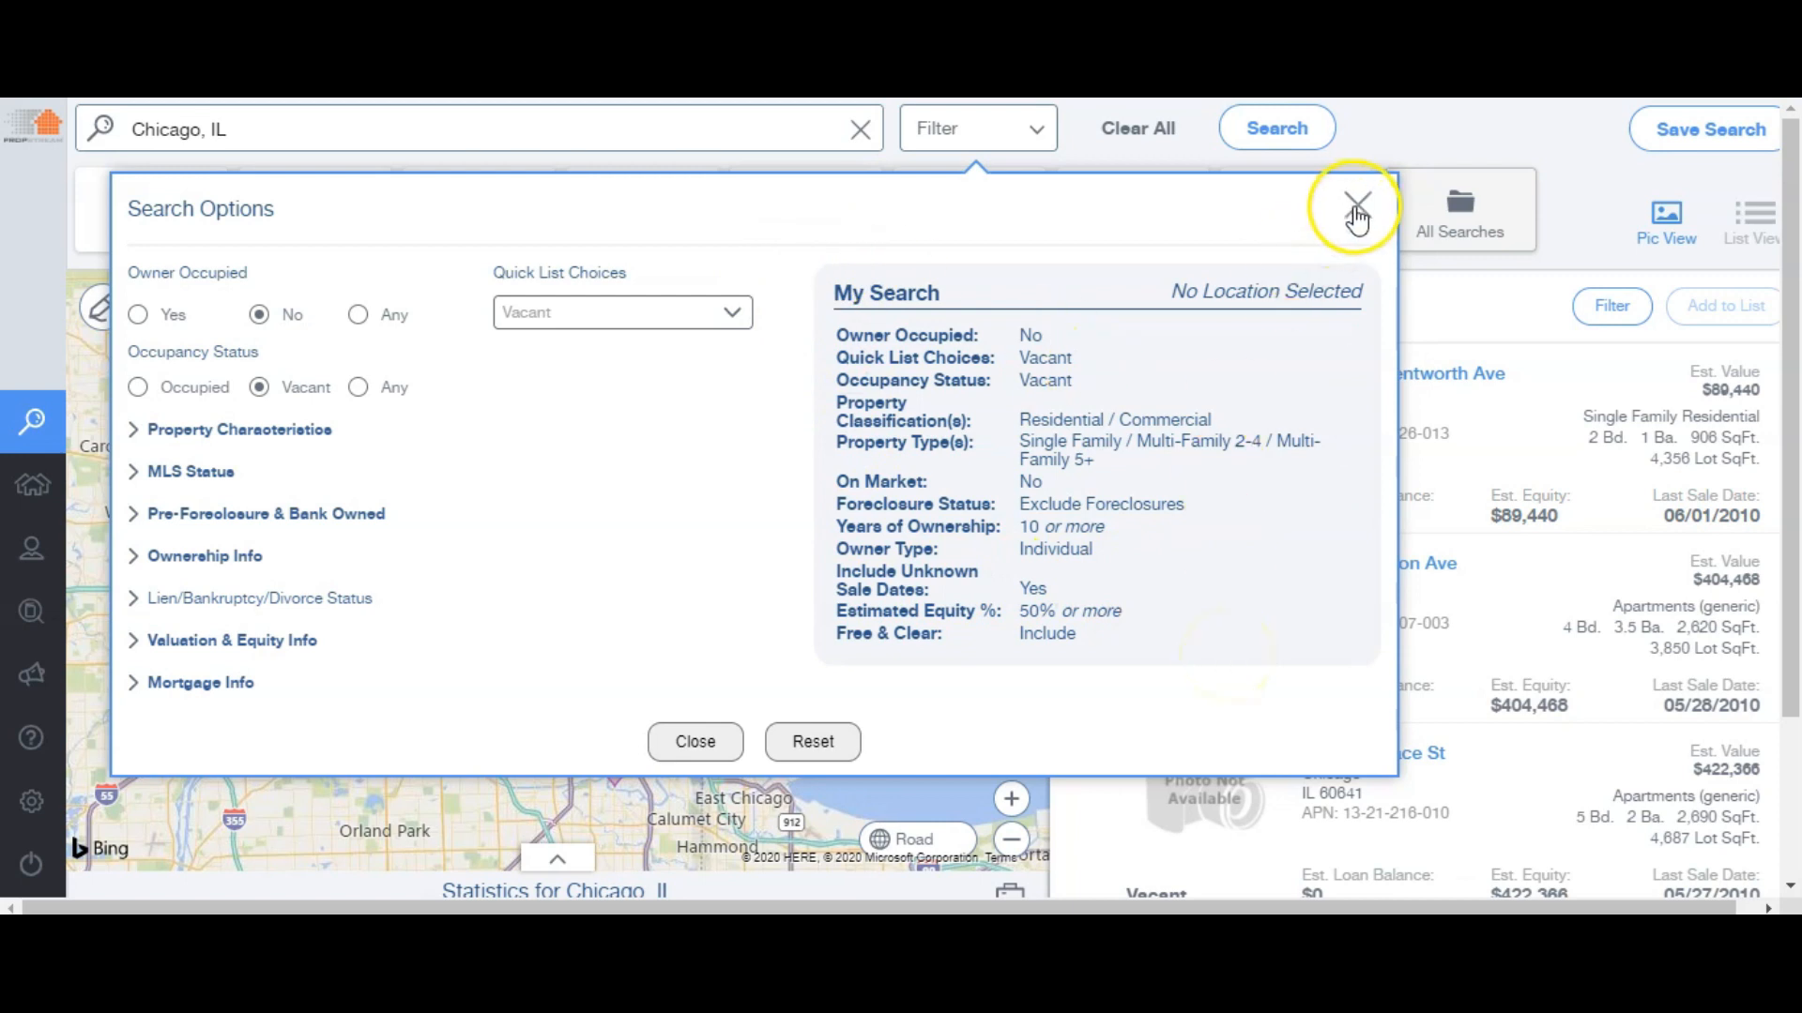
{"action": "left_click", "coordinate": [1356, 206]}
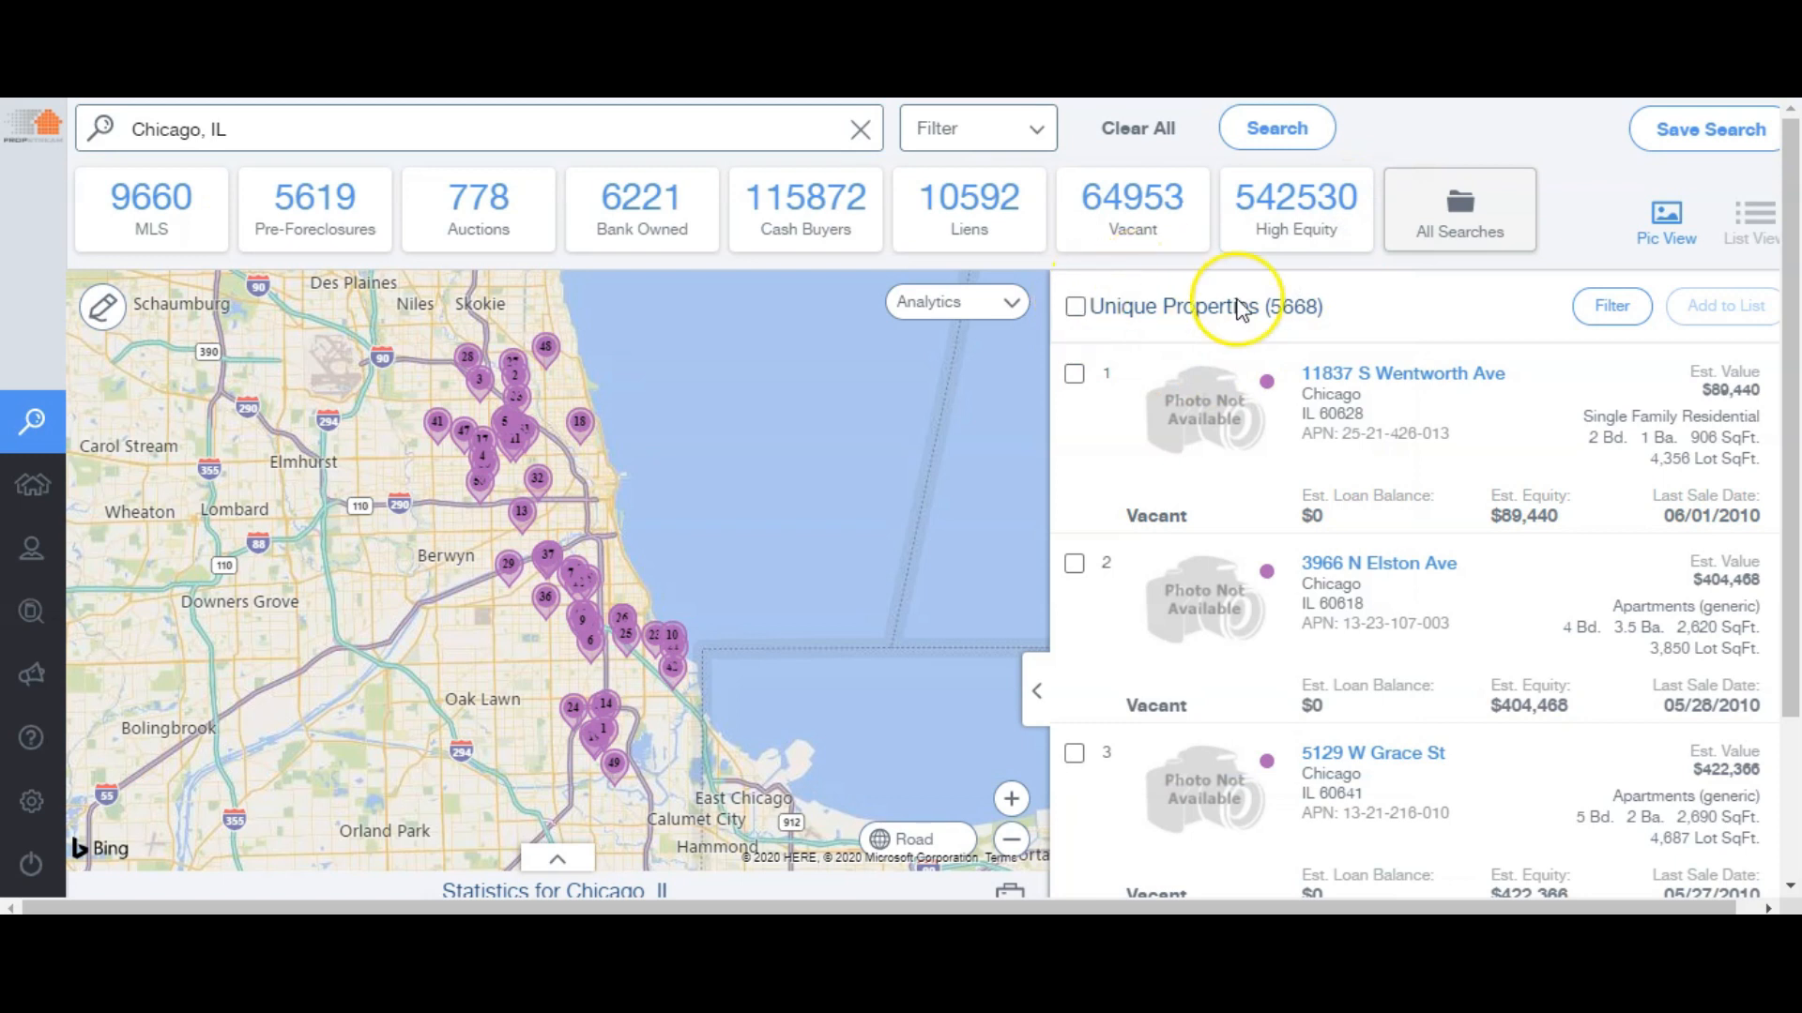
Try selecting all the search results, clear that selection, and select only the first property
{"action": "left_click", "coordinate": [1075, 307]}
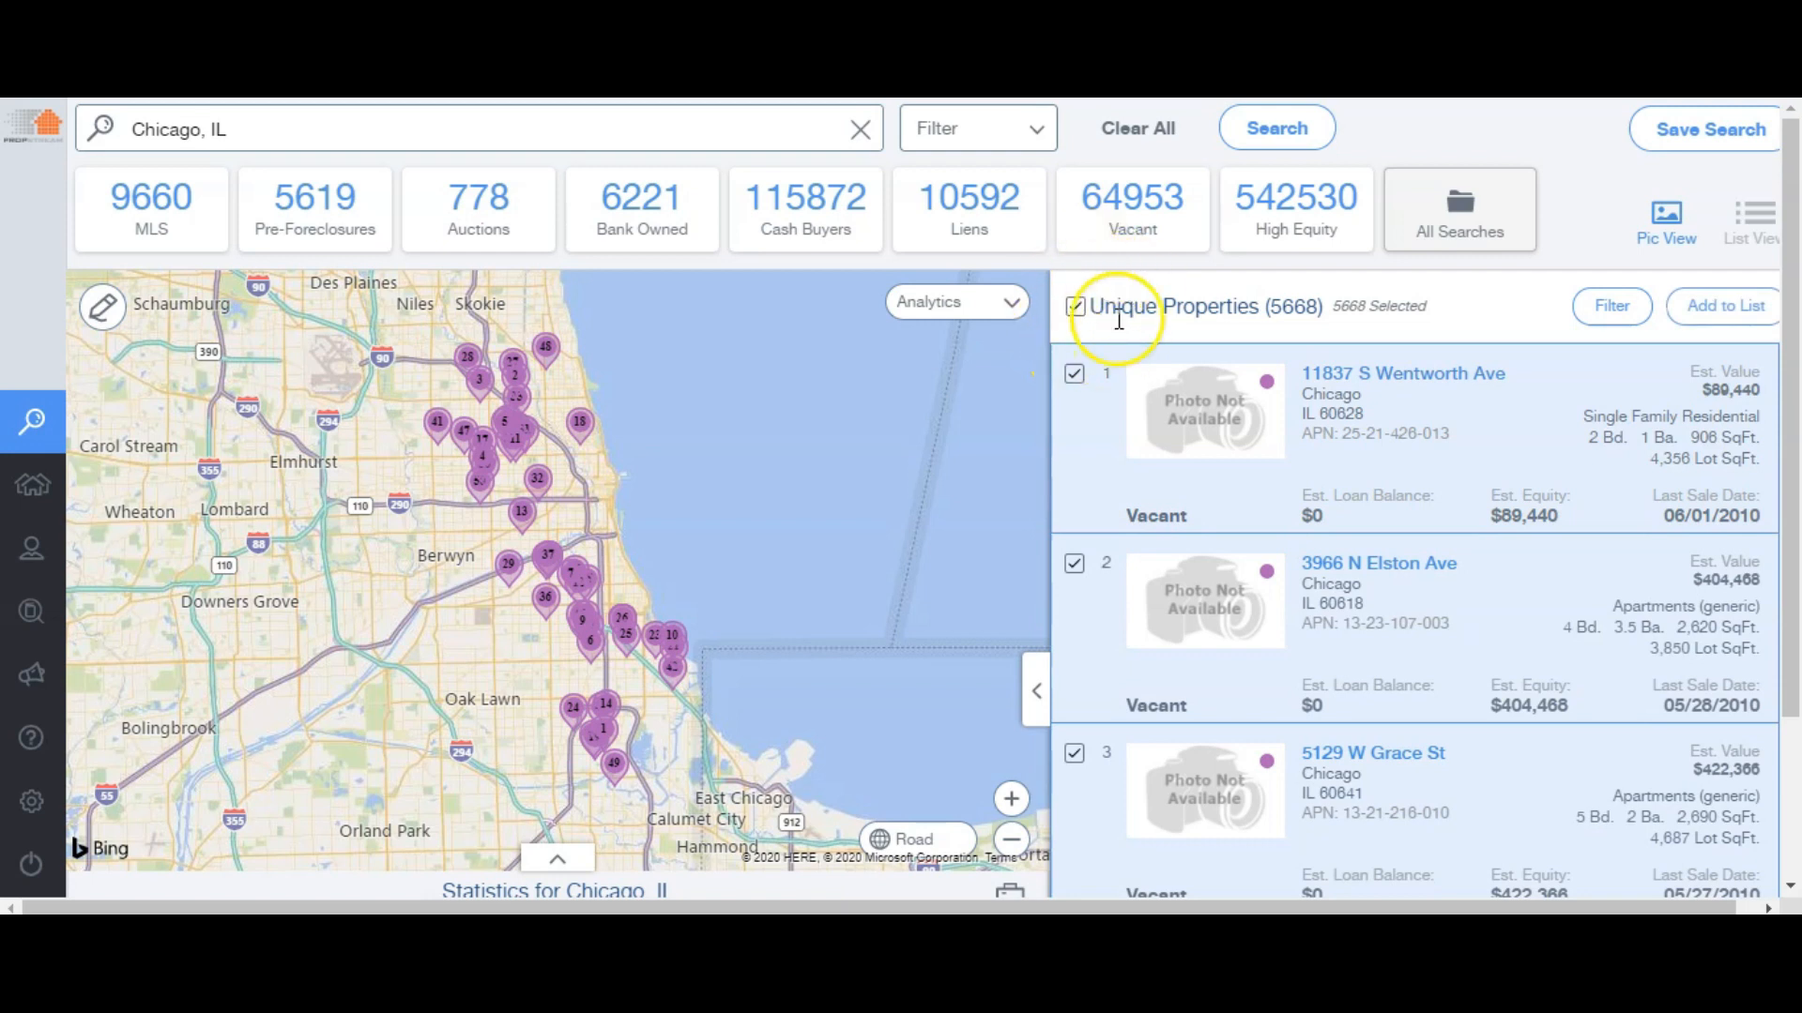
{"action": "left_click", "coordinate": [1075, 310]}
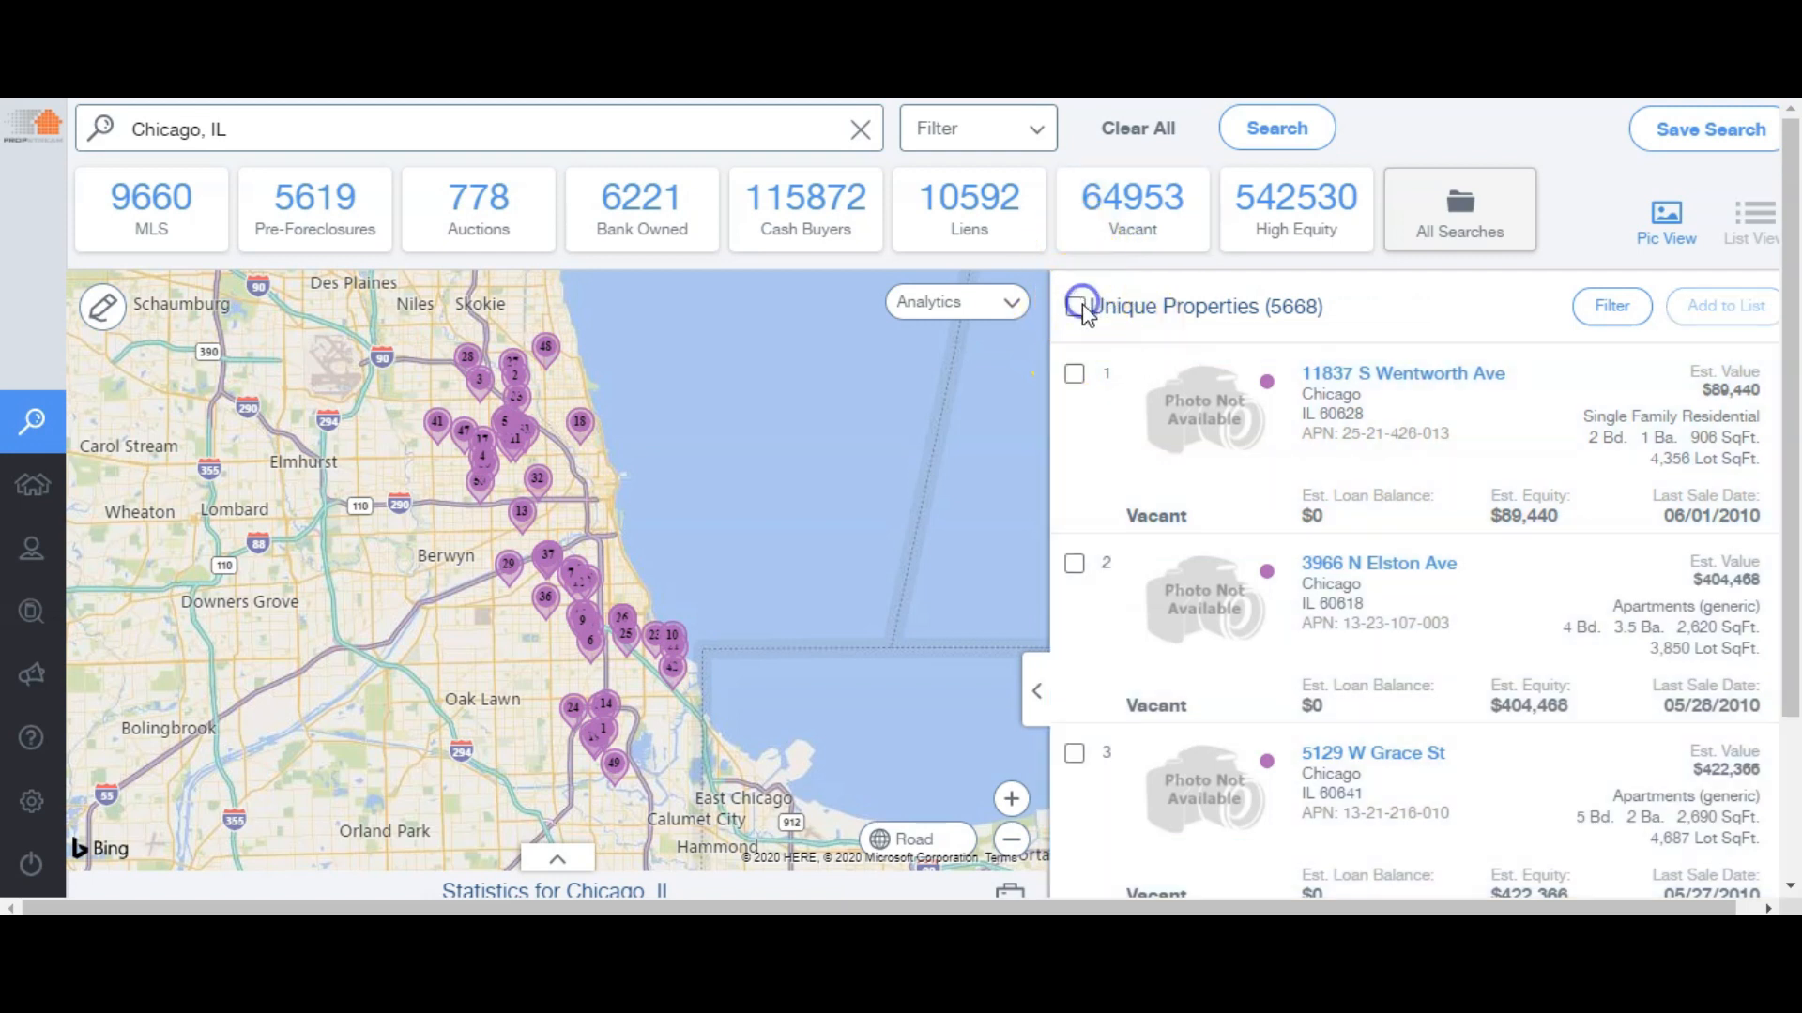
{"action": "left_click", "coordinate": [1075, 375]}
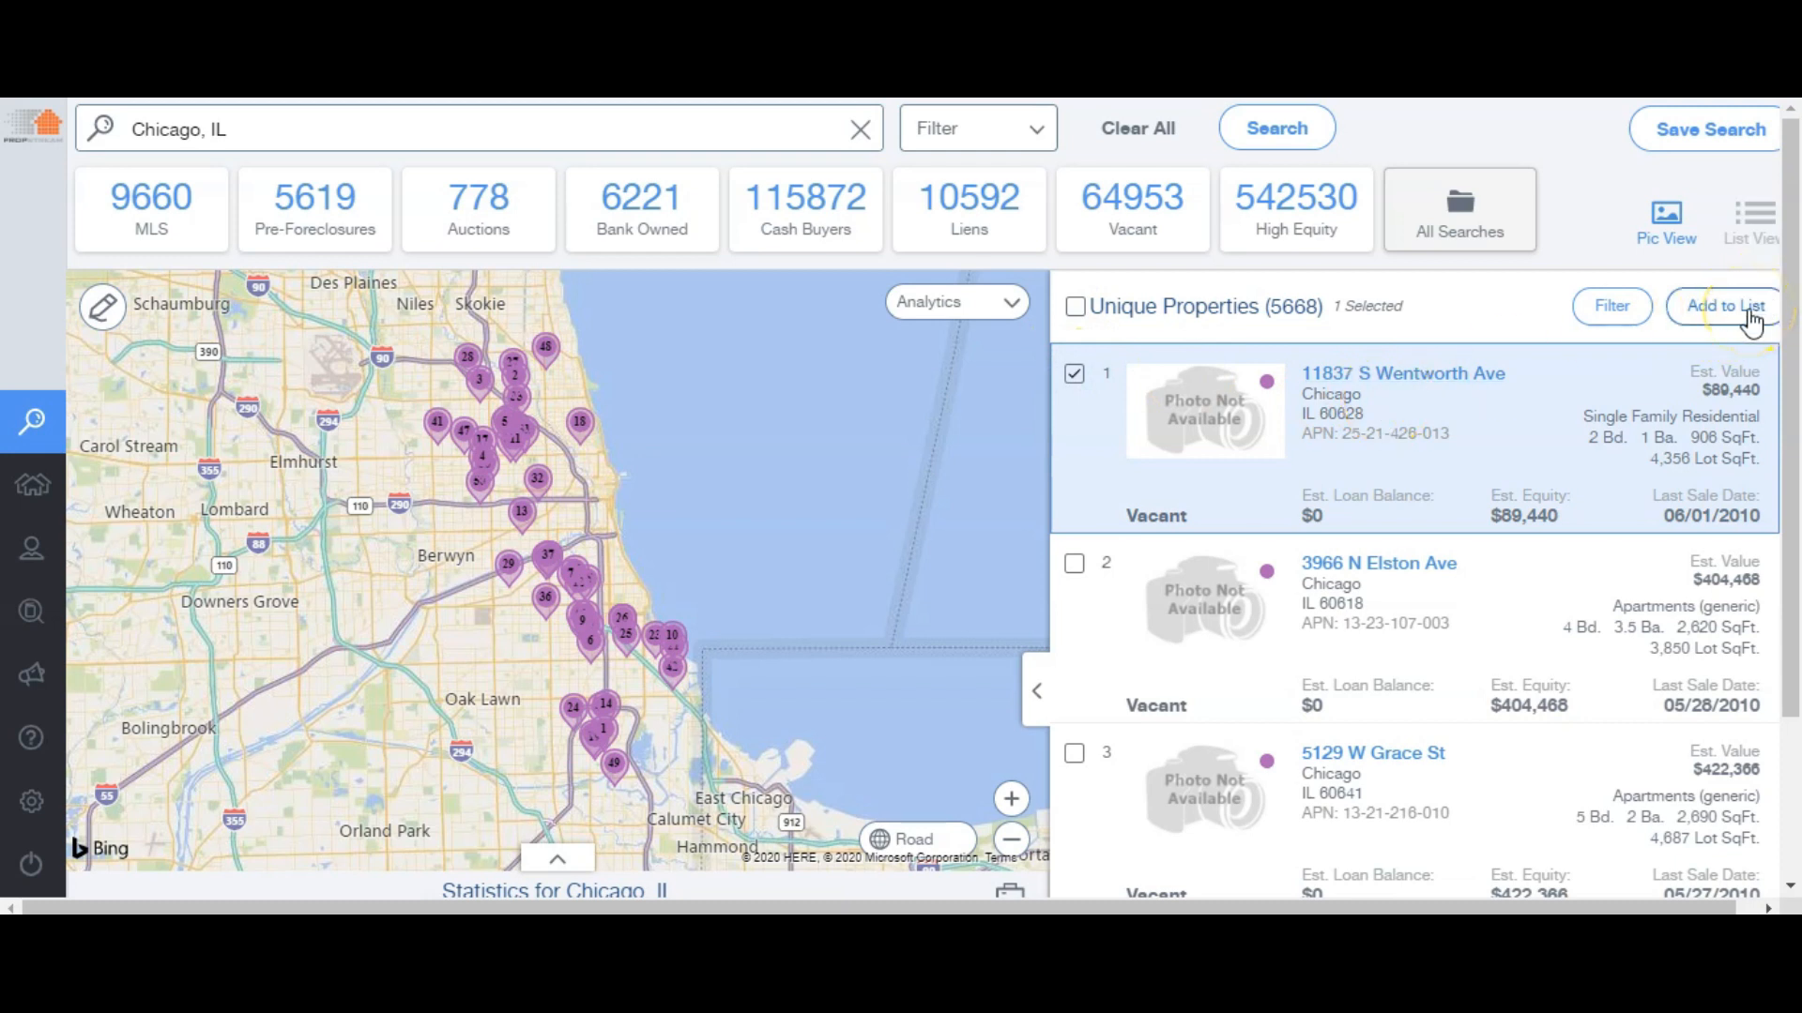
Save the selected property to a new marketing list named "Chicago Vacant High Equity Absentee Owner LIst"
{"action": "left_click", "coordinate": [1749, 313]}
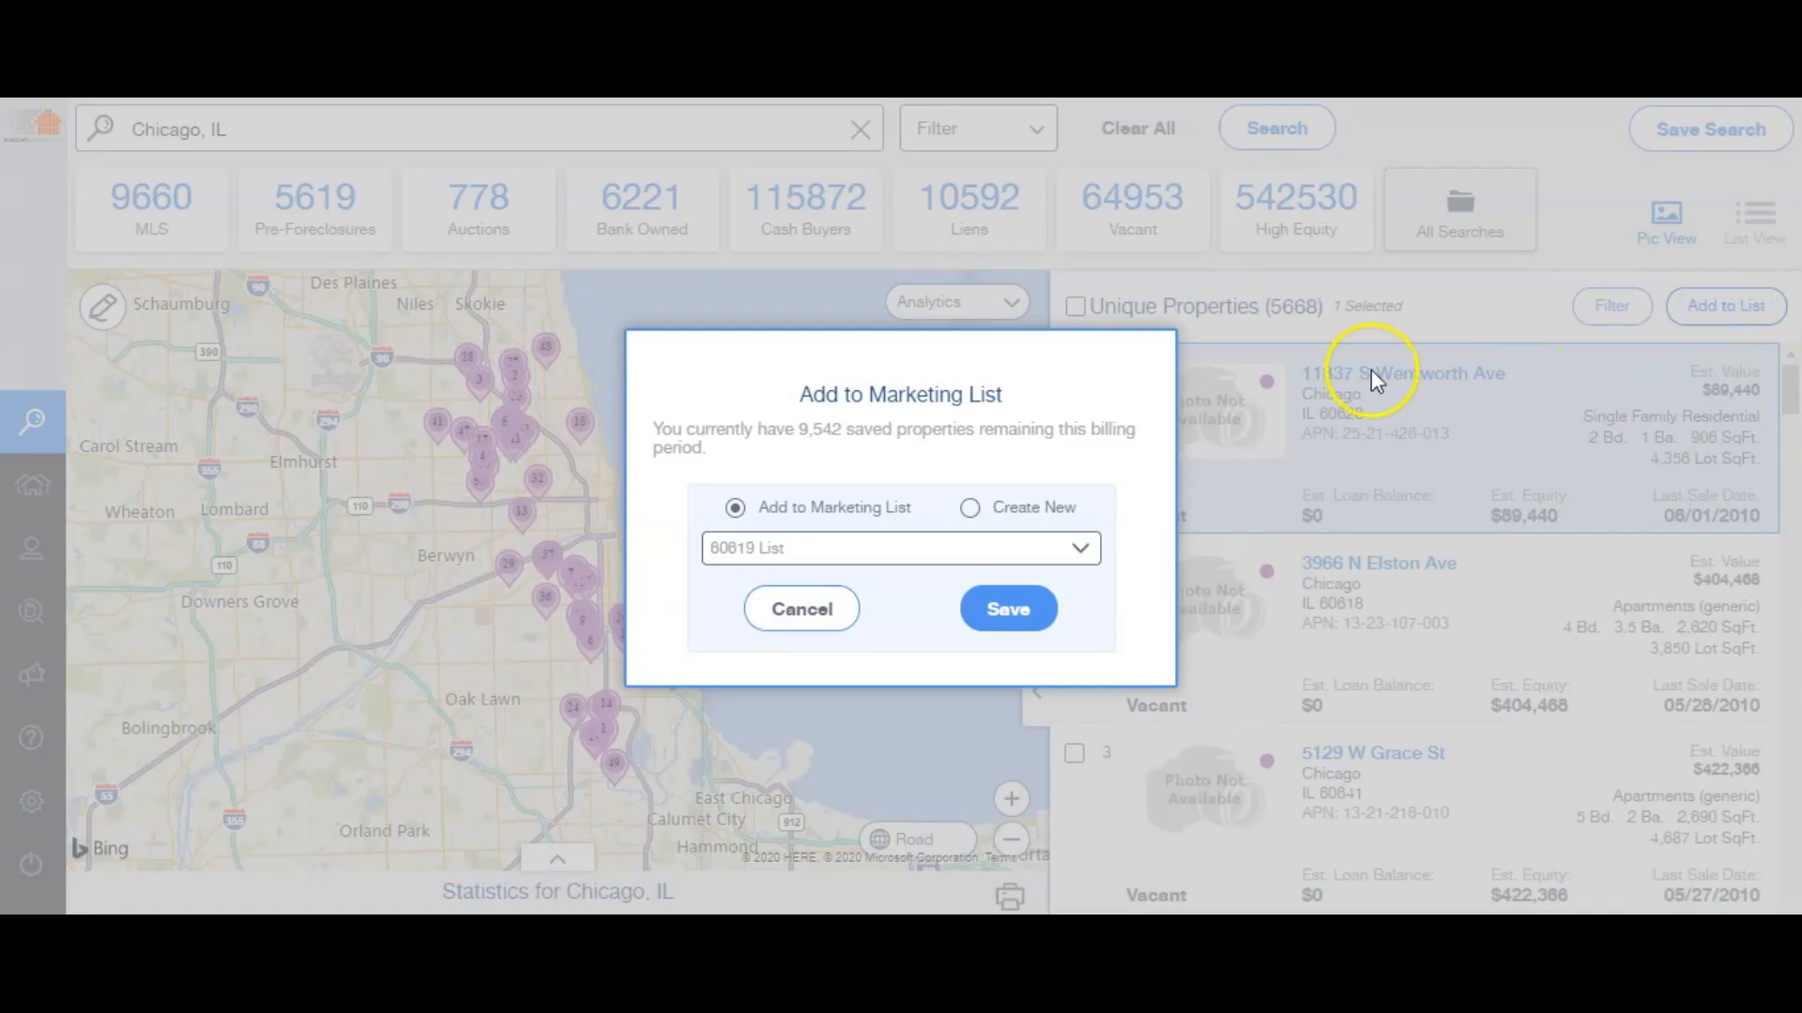
{"action": "left_click", "coordinate": [970, 508]}
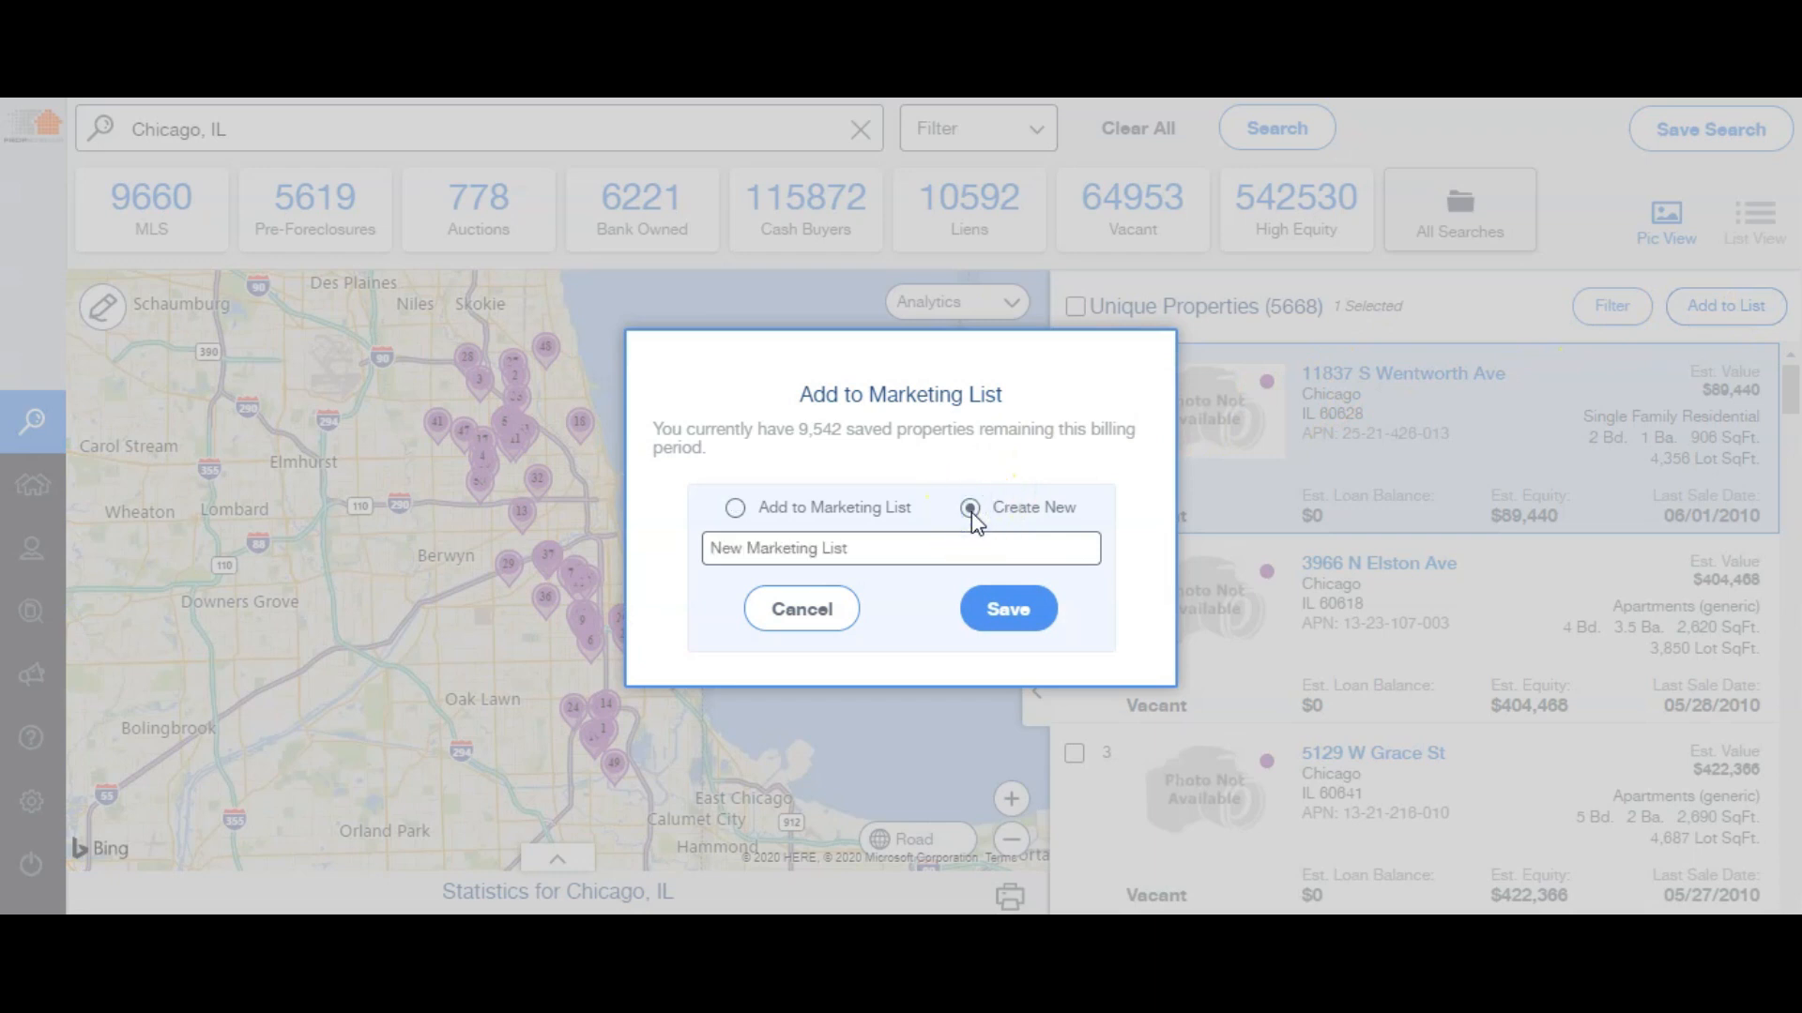
{"action": "left_click", "coordinate": [867, 540]}
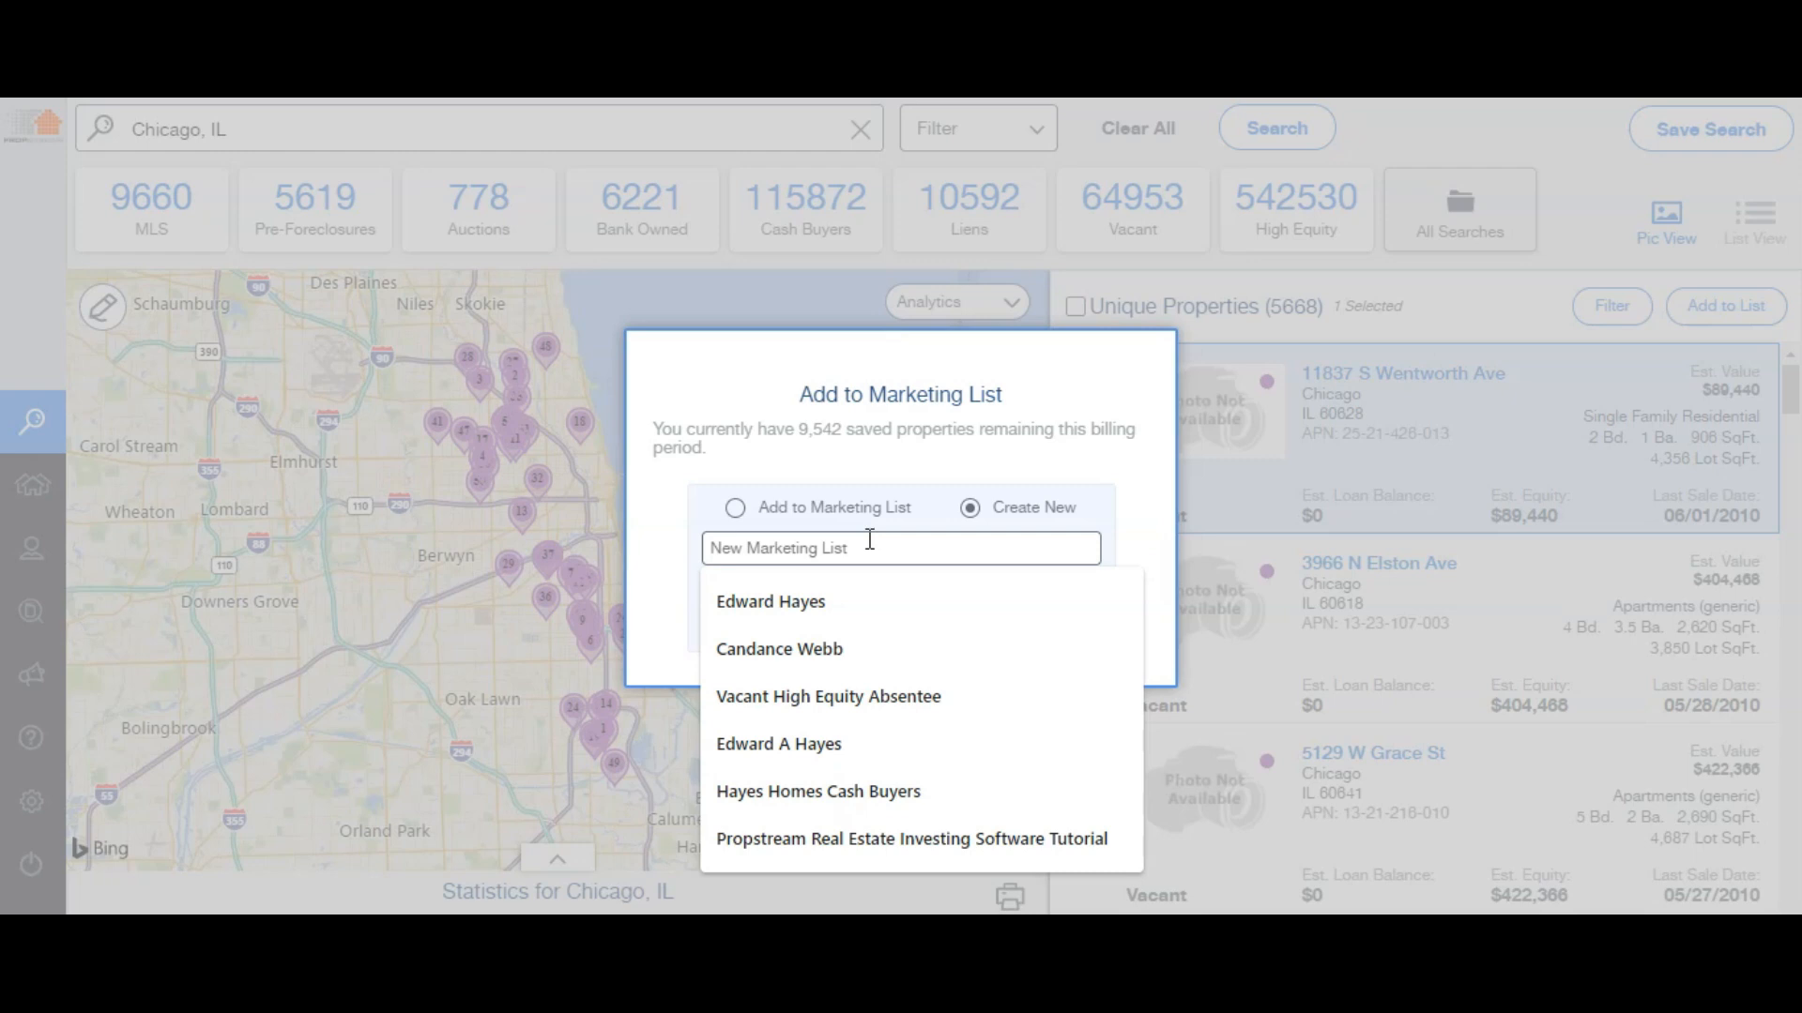
{"action": "type", "text": "Ch"}
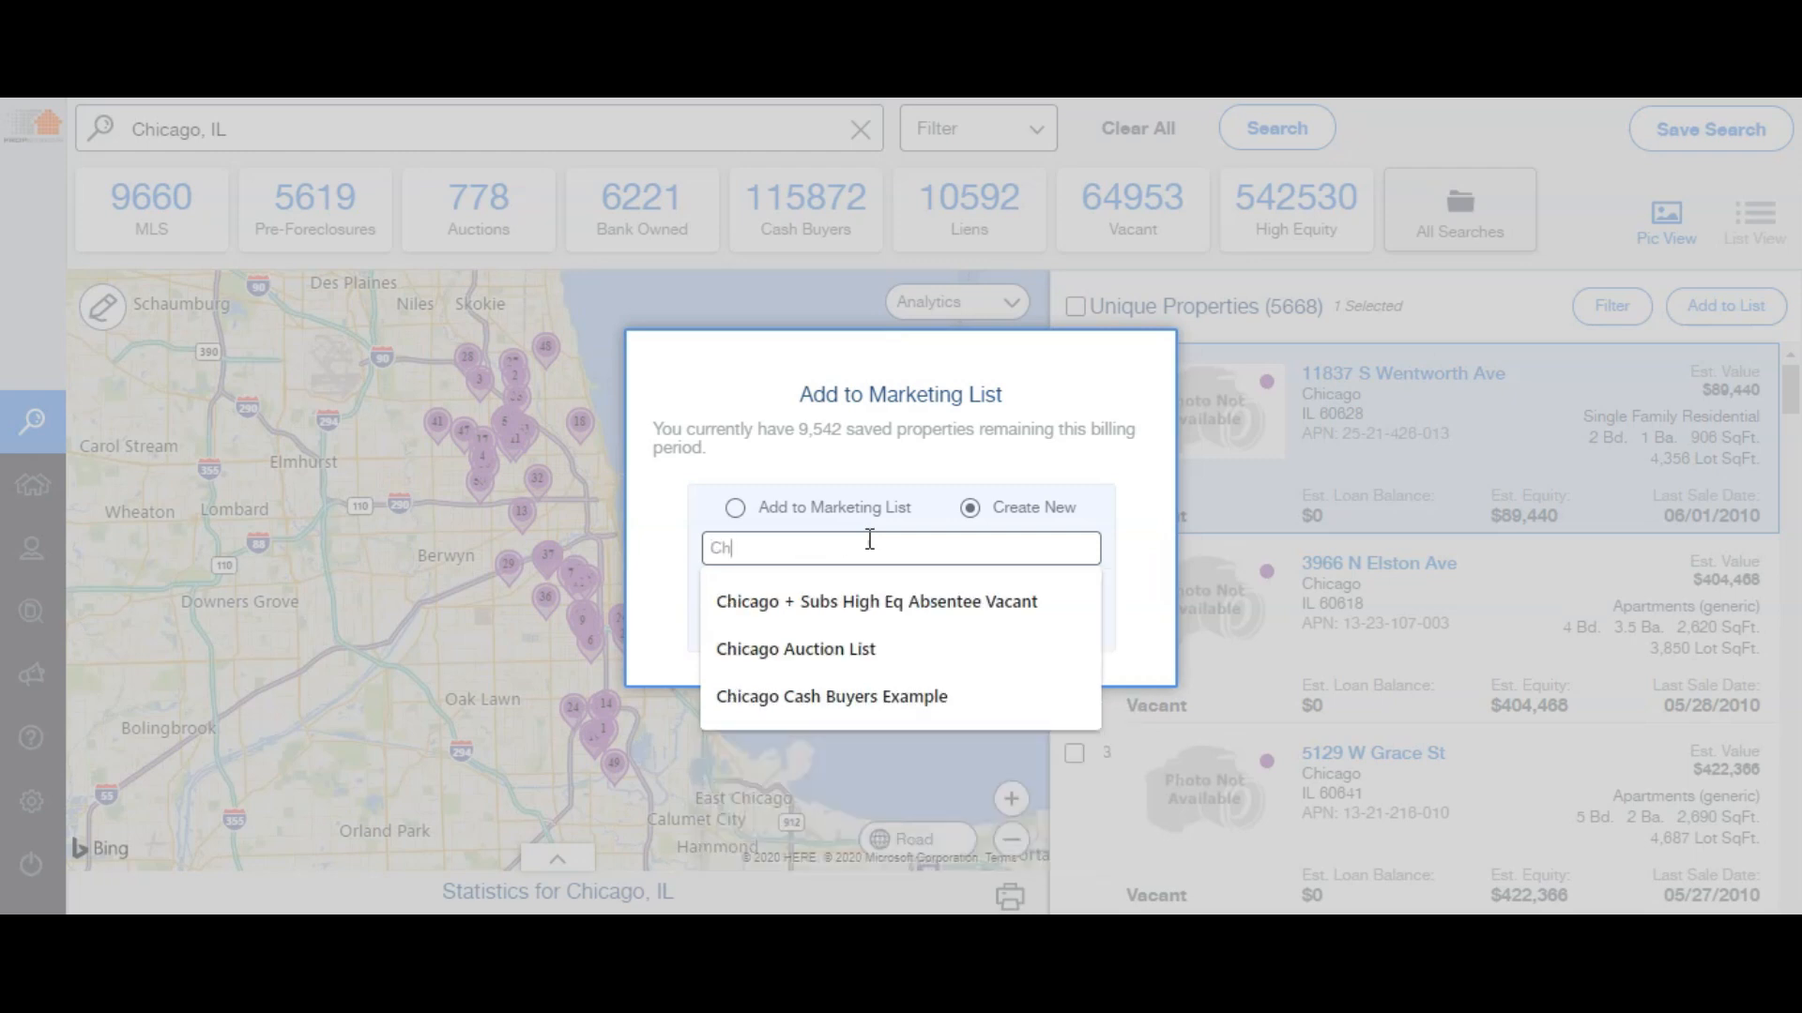
{"action": "type", "text": "icago Vacan"}
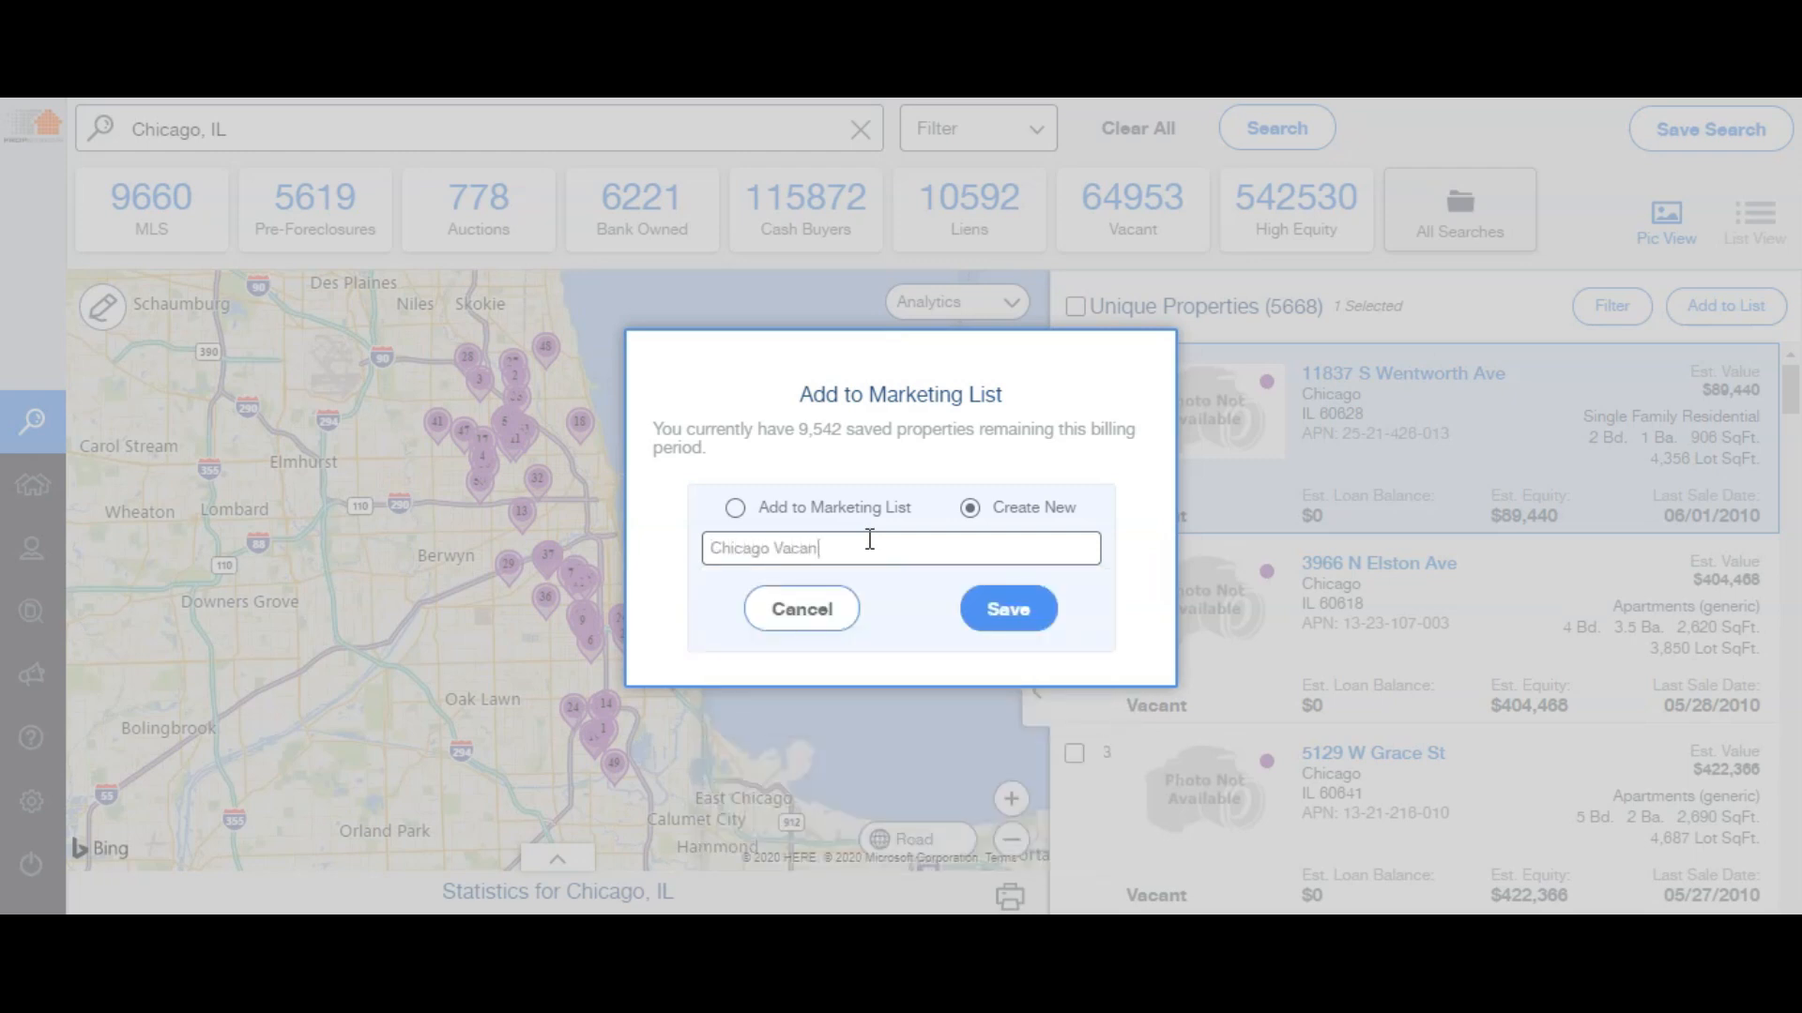
{"action": "type", "text": "t Absentee Owner LIst"}
{"action": "left_click", "coordinate": [823, 548]}
{"action": "type", "text": "High "}
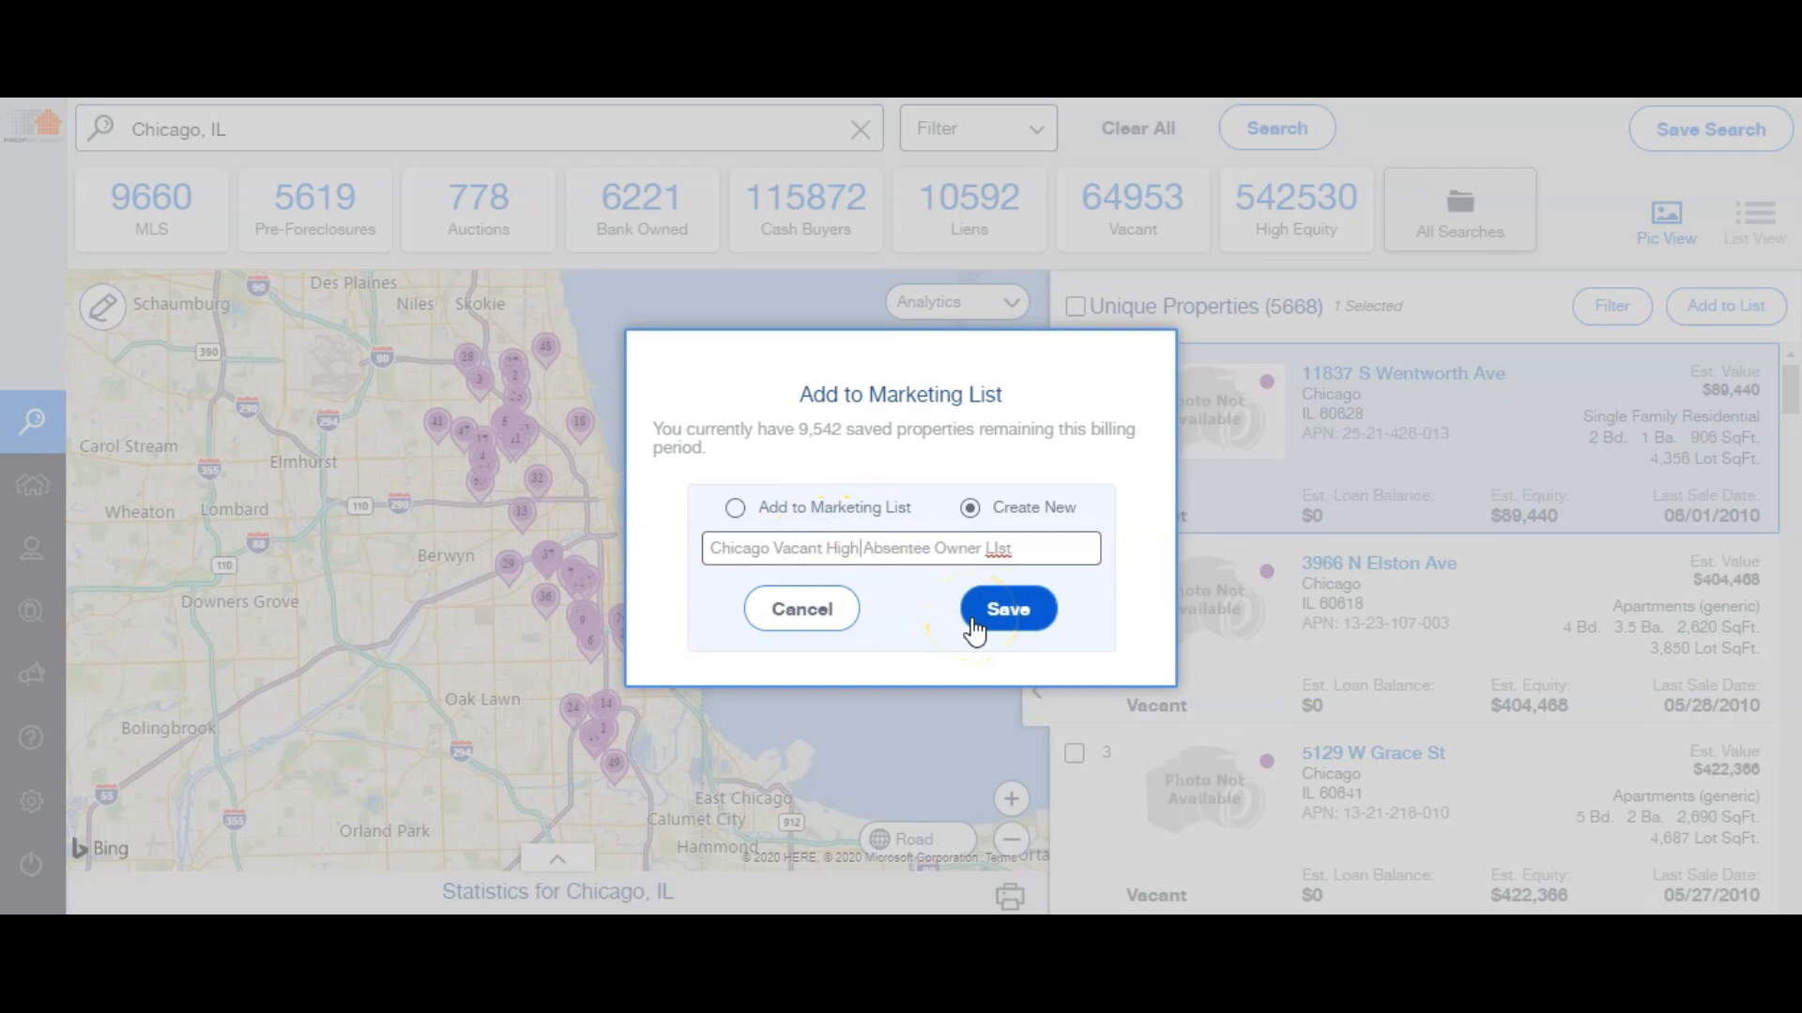
{"action": "type", "text": "Equity"}
{"action": "left_click", "coordinate": [990, 621]}
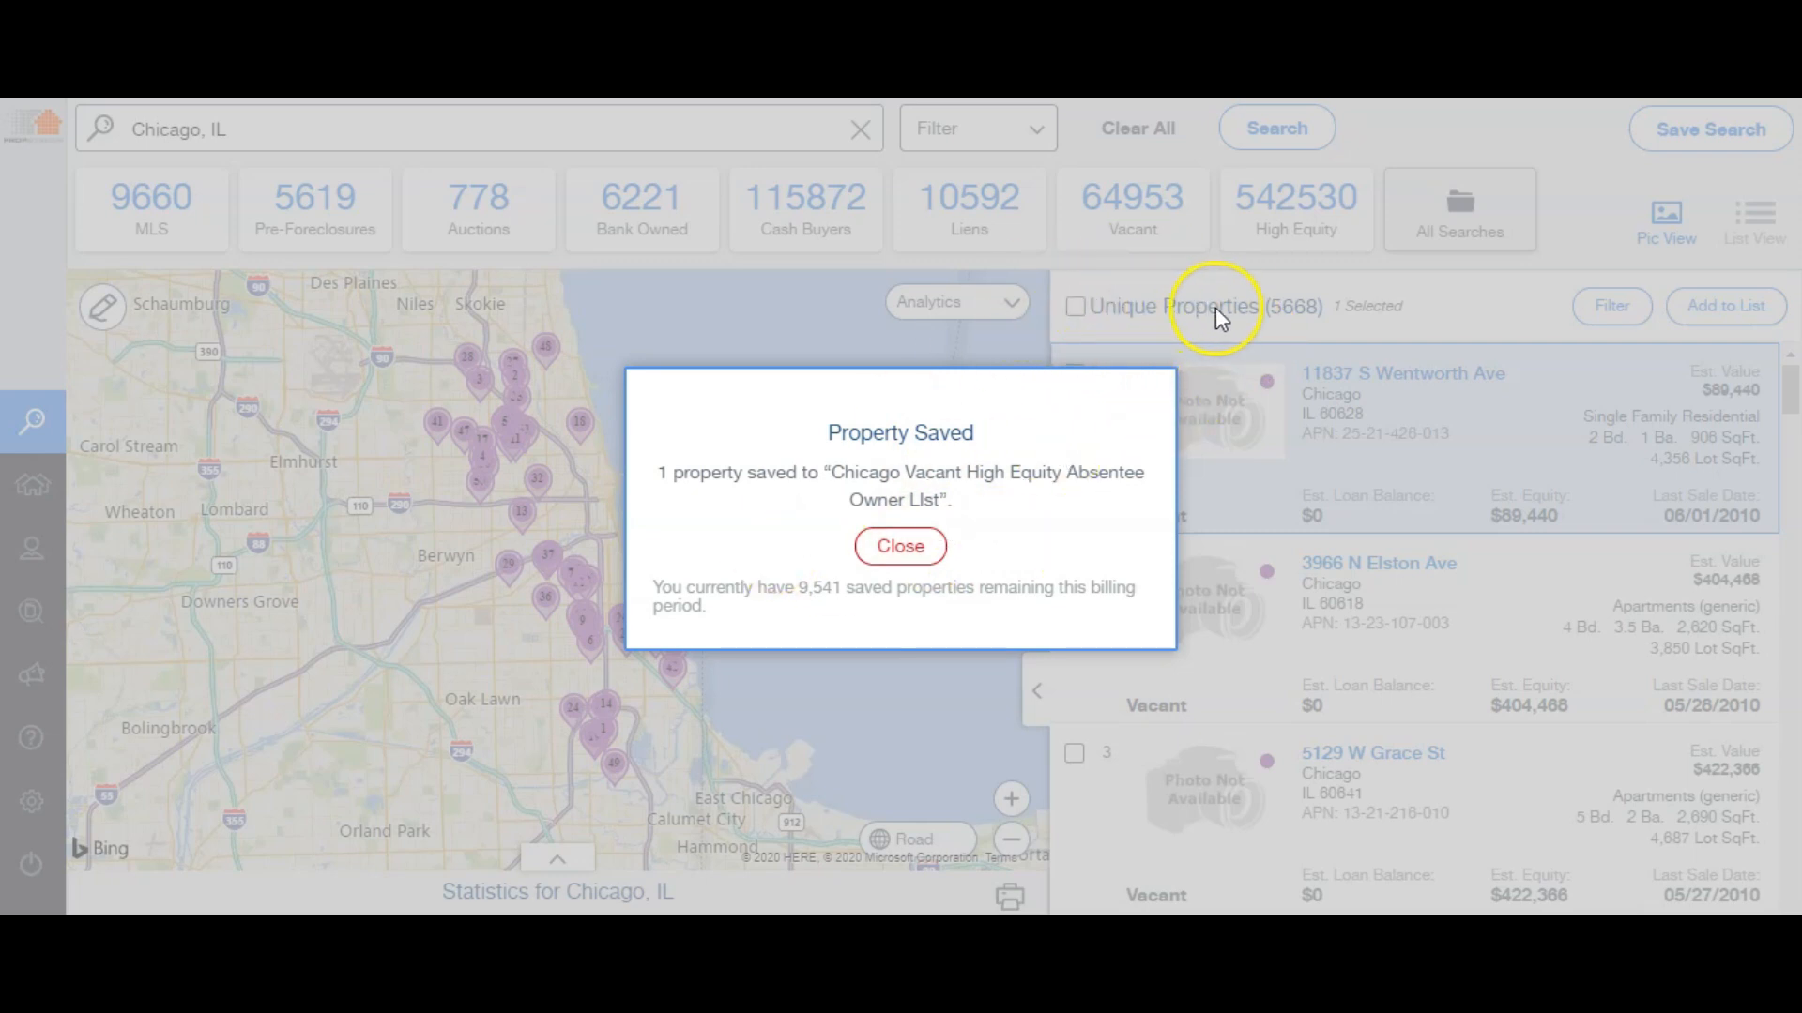
Dismiss the saved-property confirmation and open the "Chicago Vacant High Equity Absentee Owner LIst" marketing list among the saved properties
{"action": "left_click", "coordinate": [929, 549]}
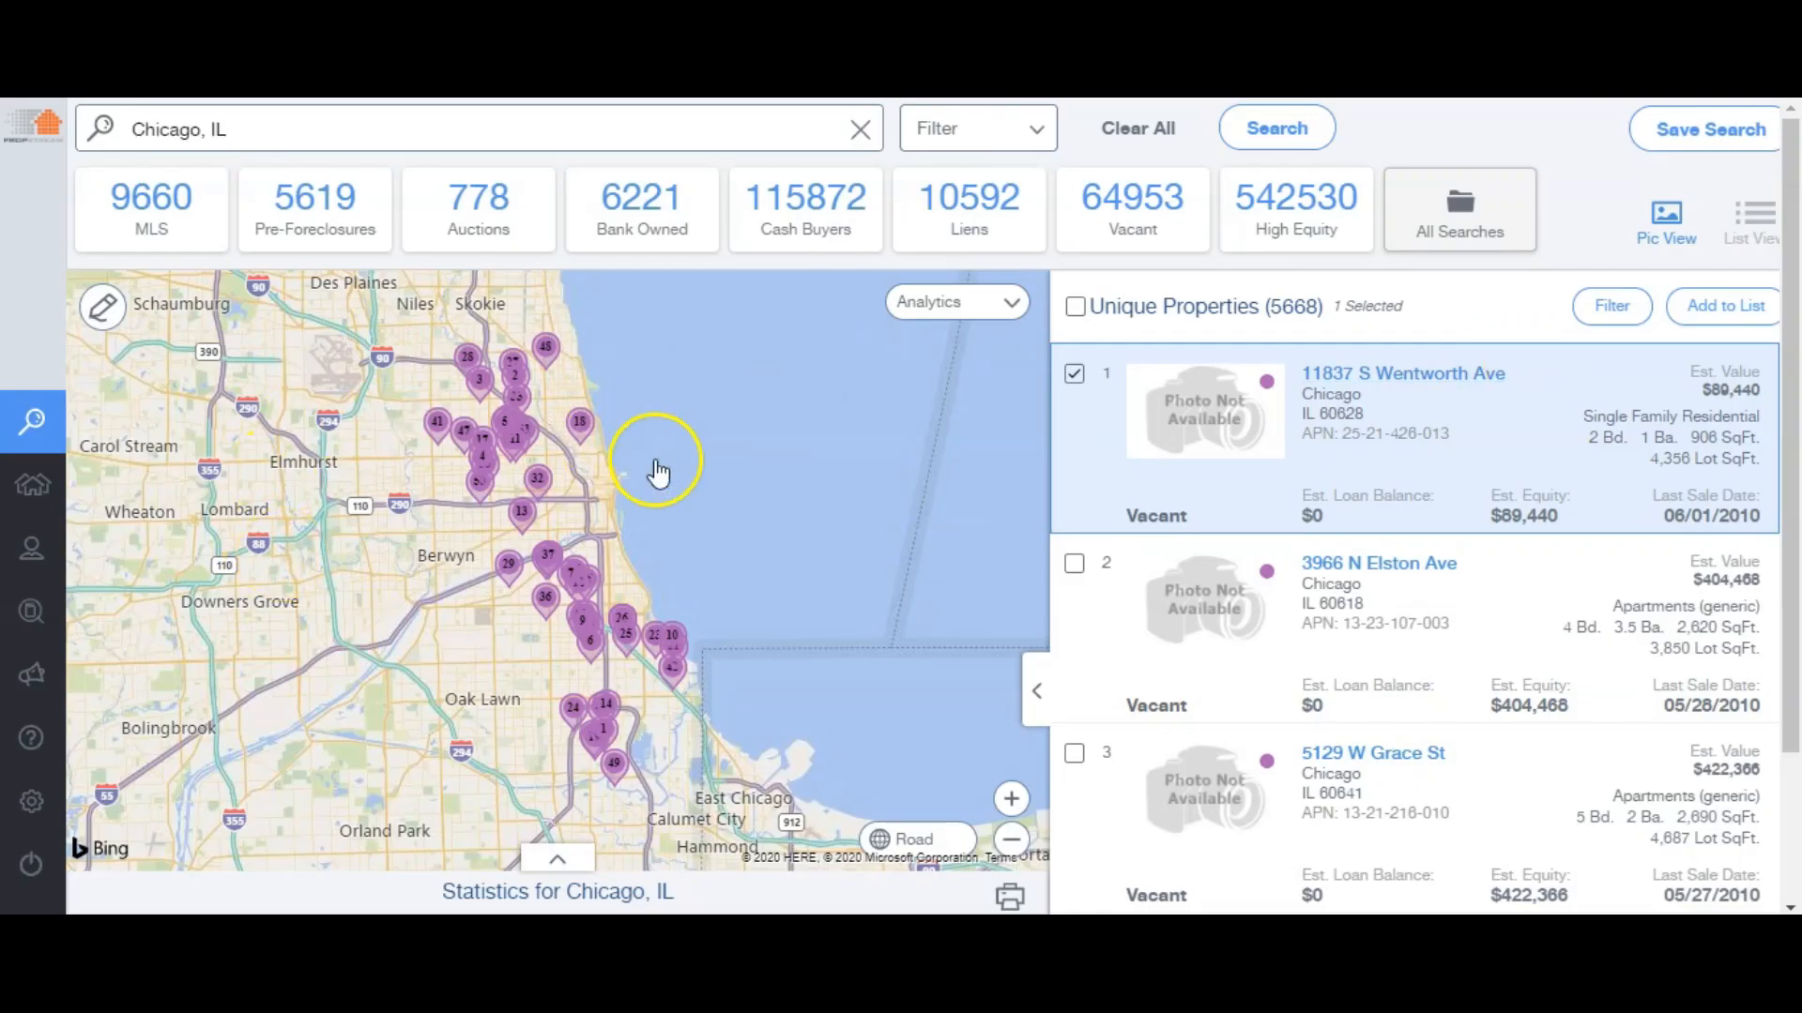
{"action": "mouse_move", "coordinate": [53, 286]}
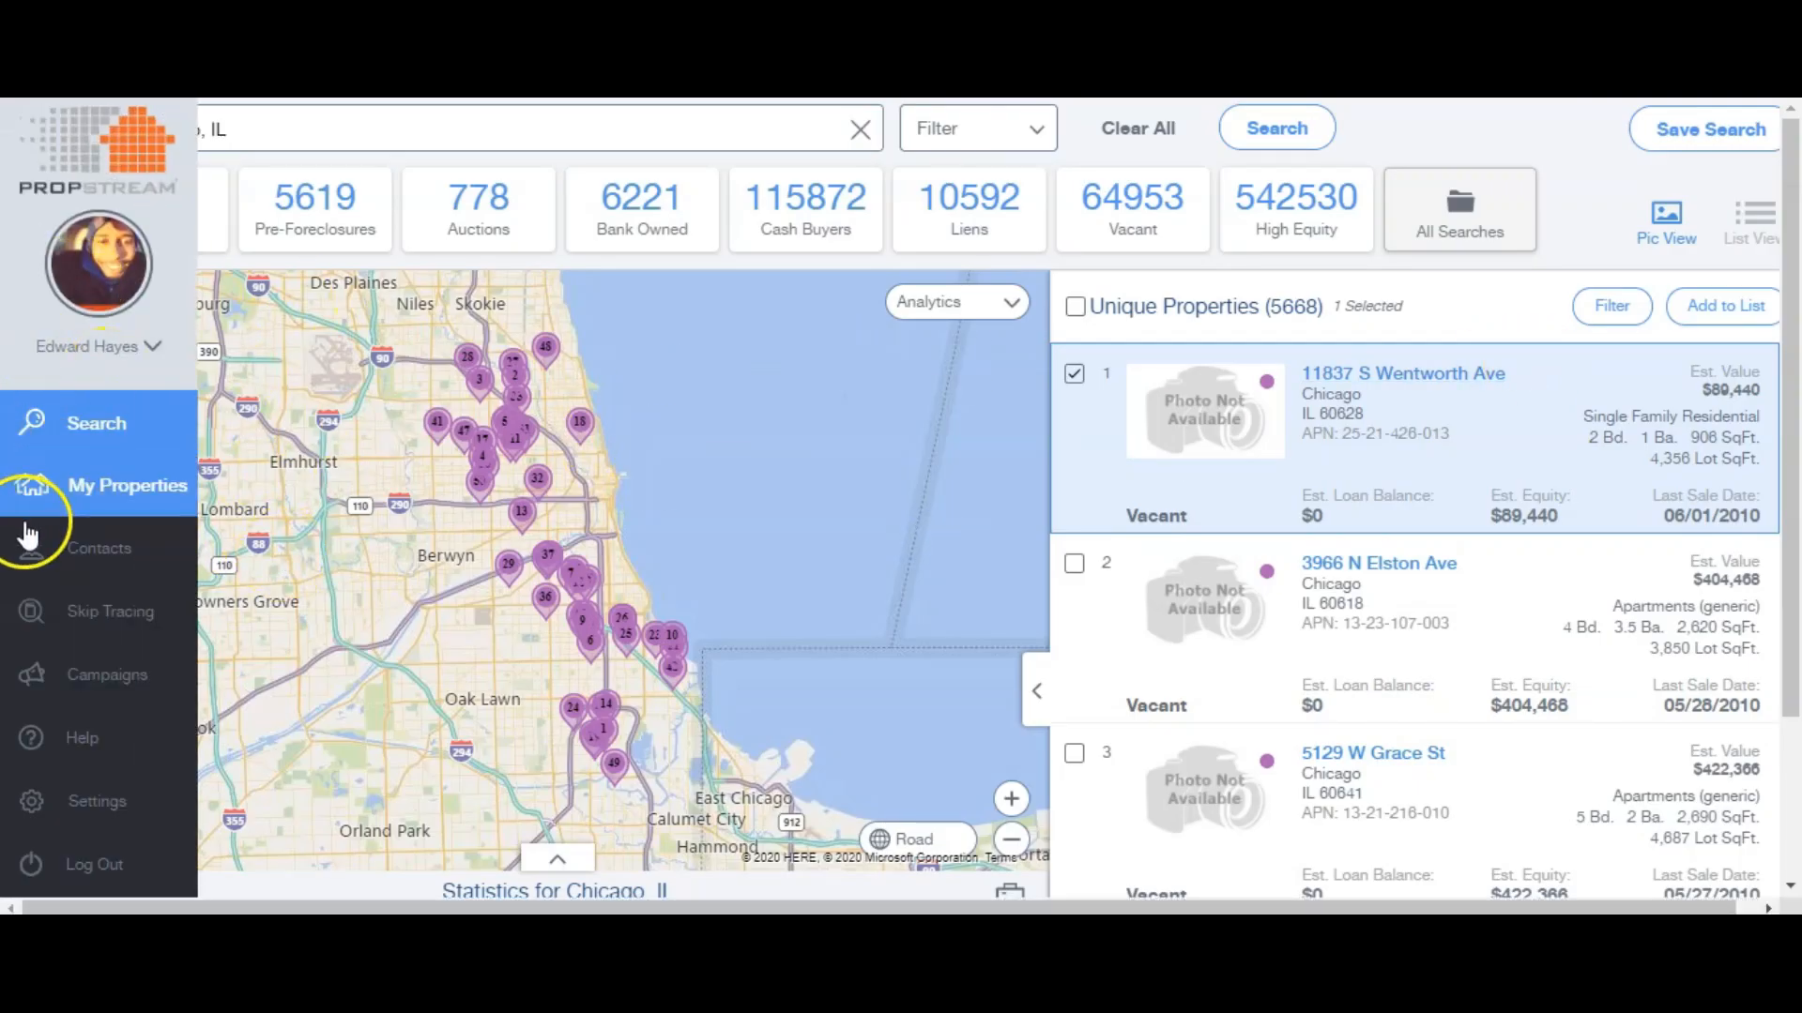
{"action": "left_click", "coordinate": [96, 507]}
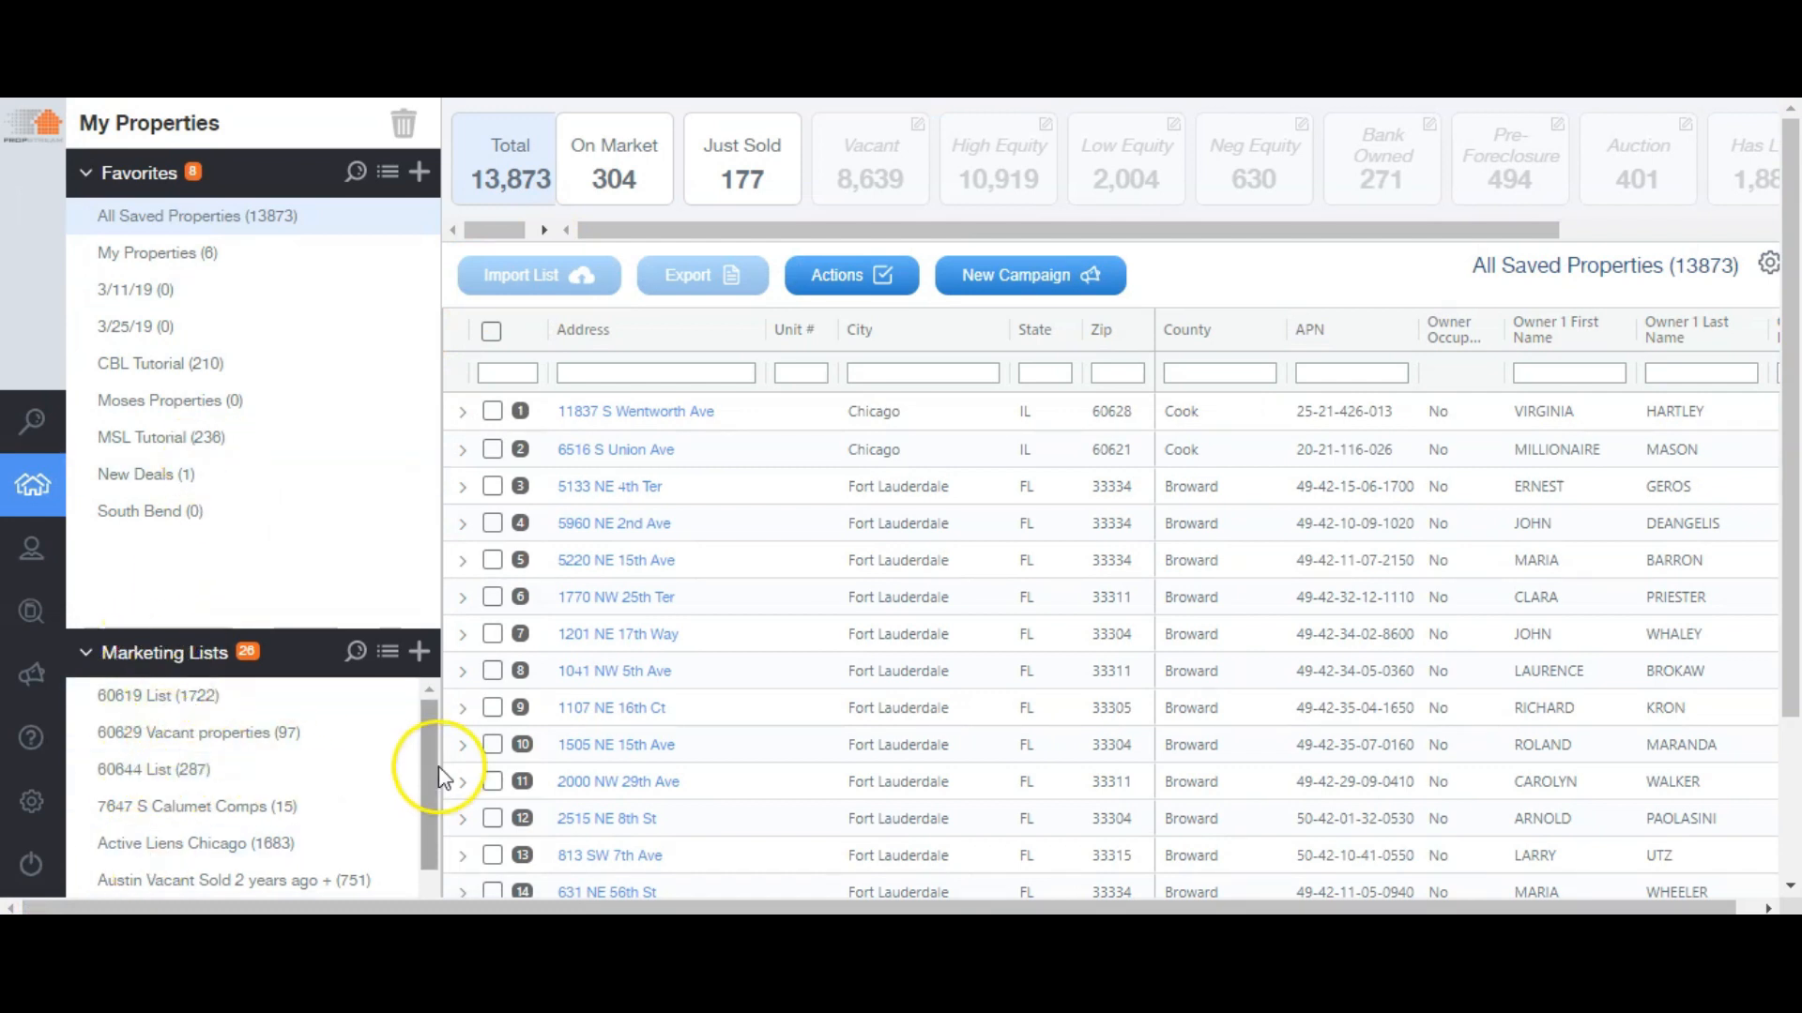
{"action": "left_click_drag", "start_coordinate": [425, 758], "coordinate": [422, 816]}
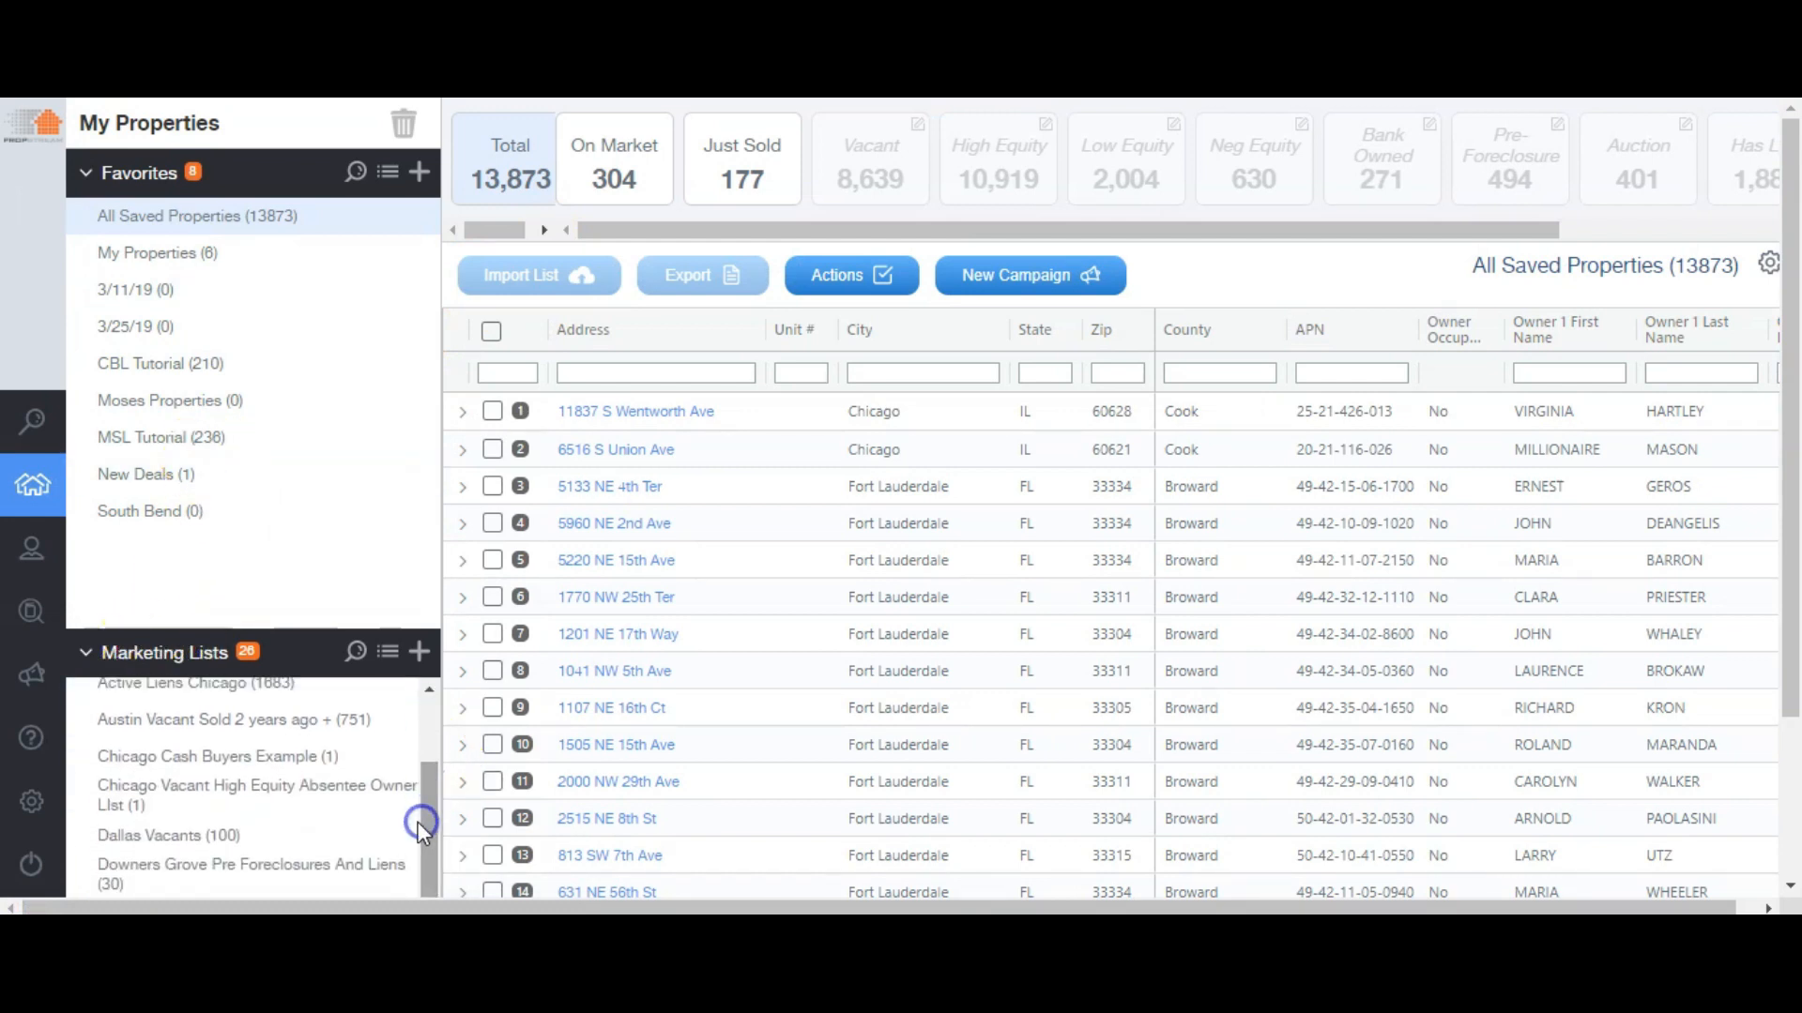
{"action": "left_click", "coordinate": [298, 760]}
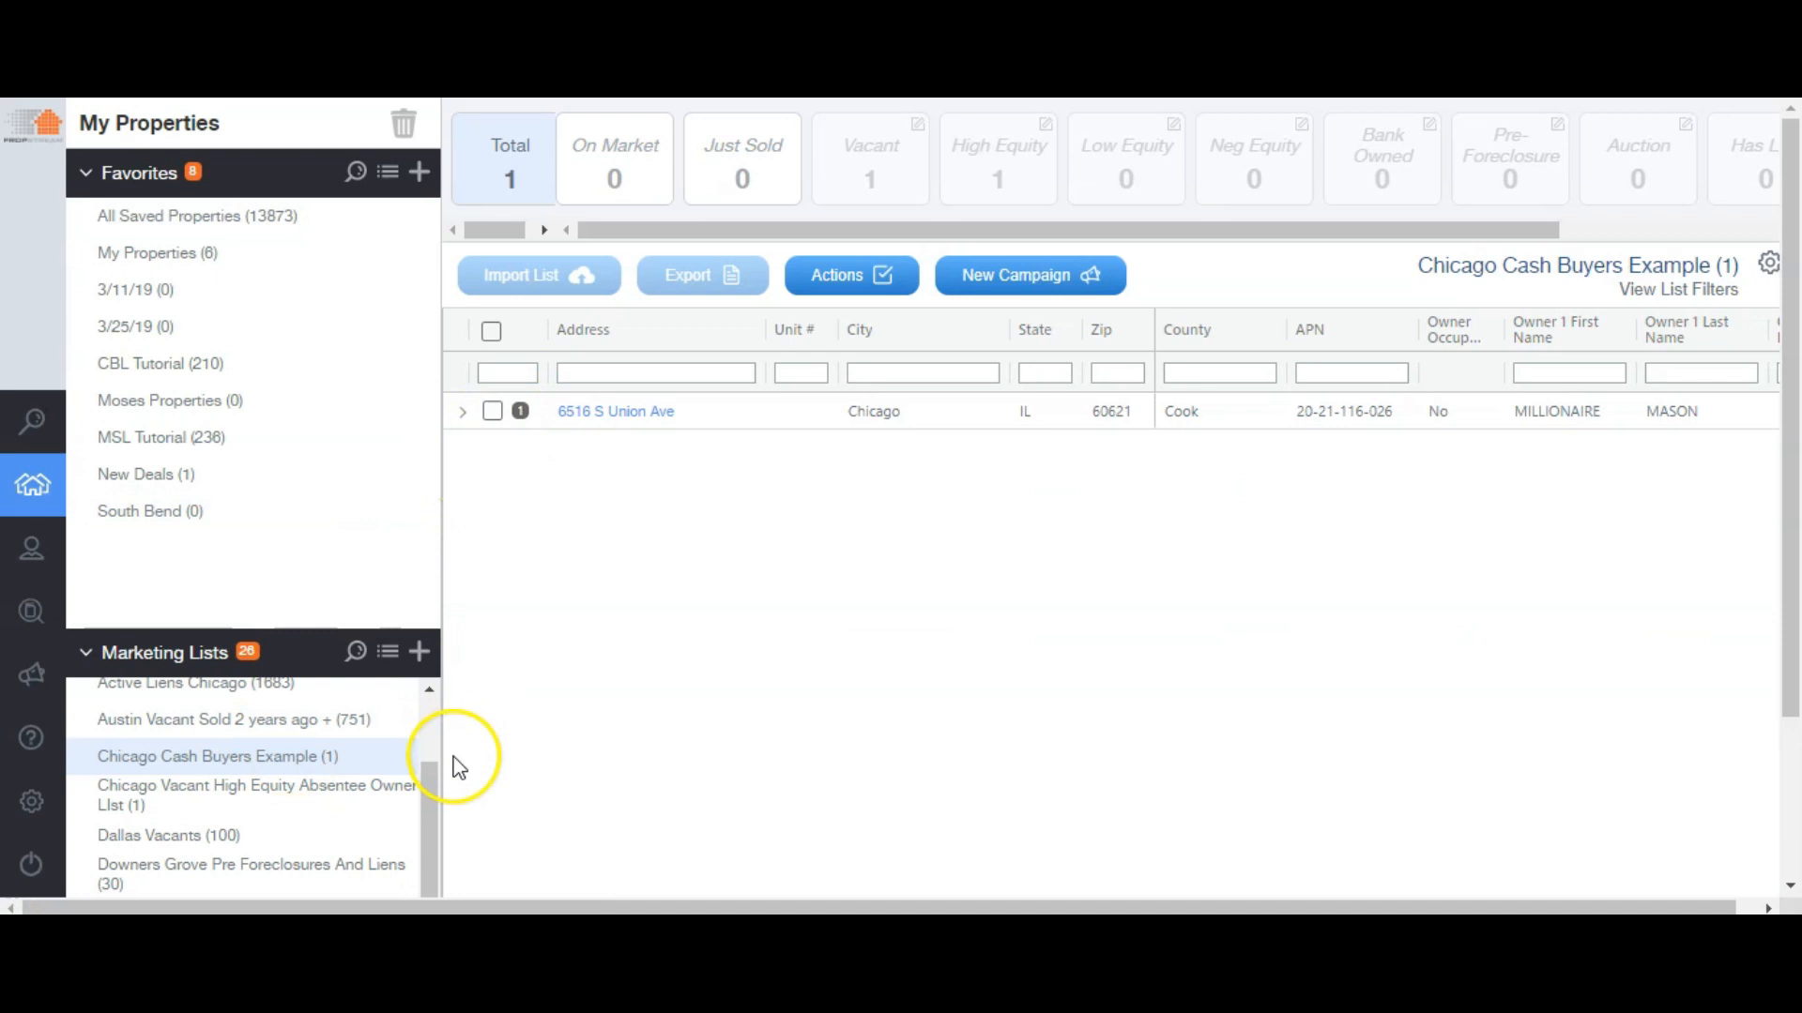
{"action": "left_click_drag", "start_coordinate": [430, 774], "coordinate": [428, 809]}
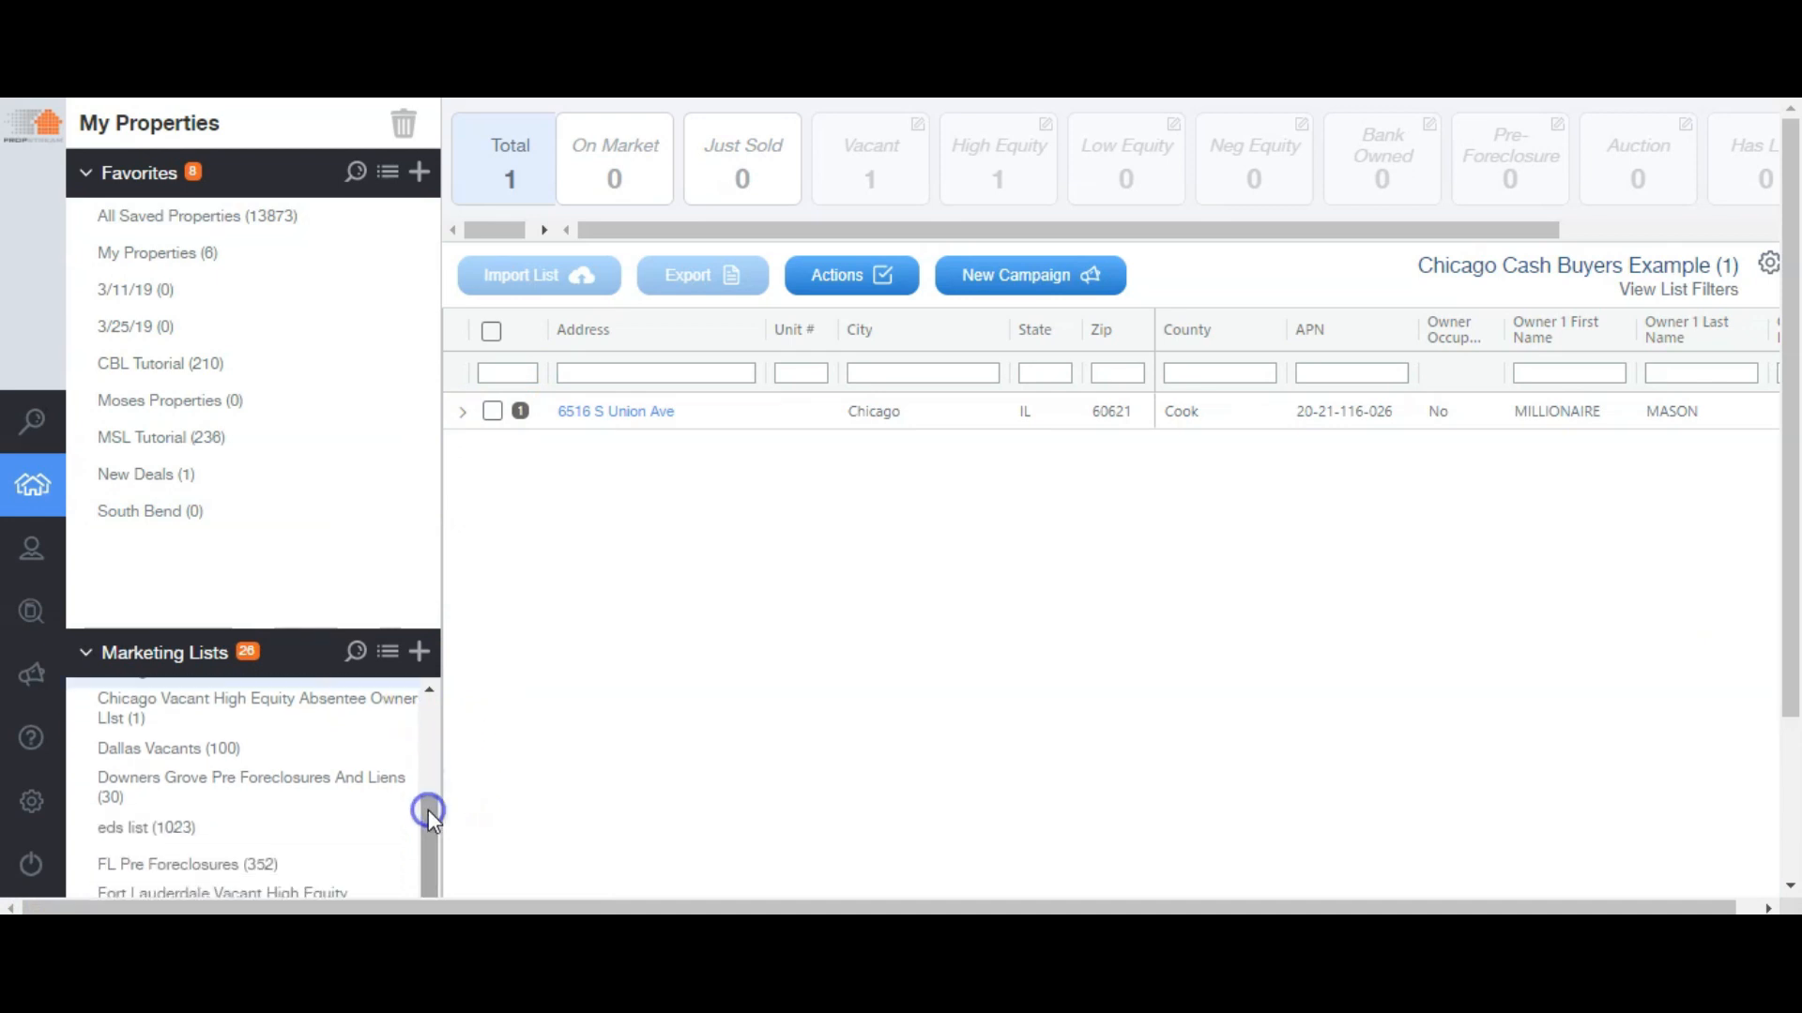
{"action": "left_click", "coordinate": [341, 708]}
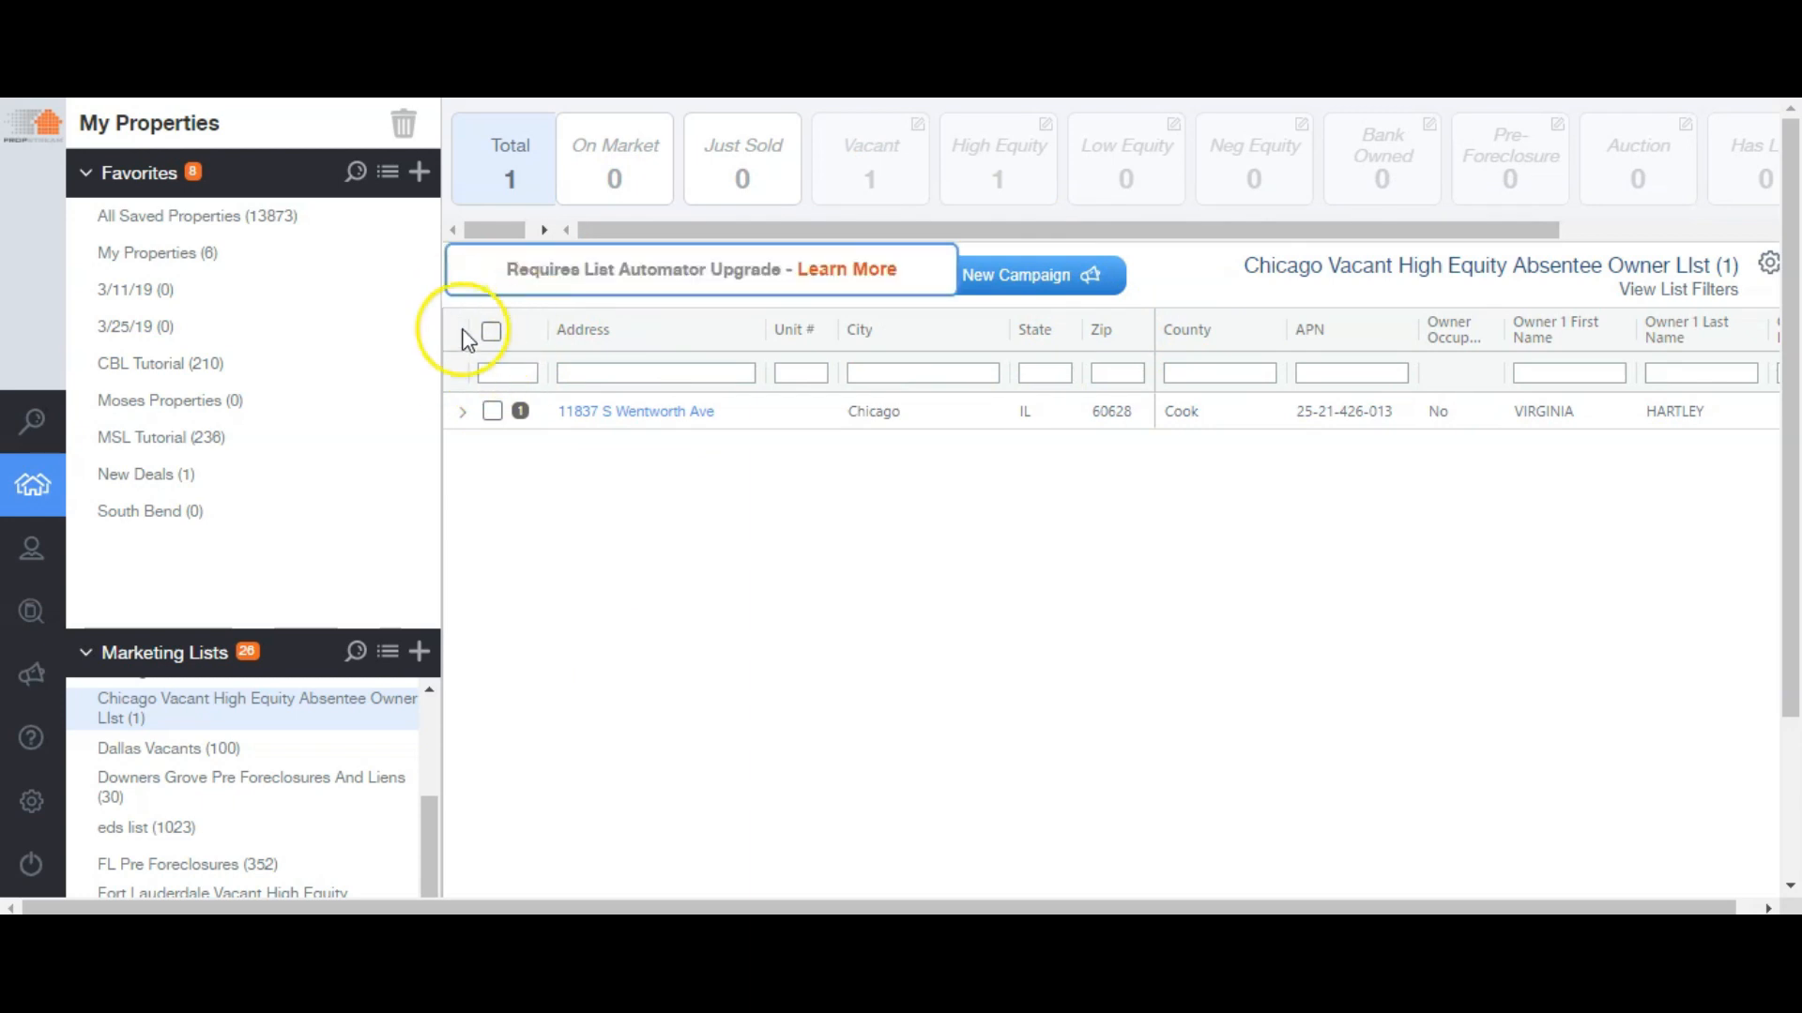
Select all properties in the open marketing list and export them, cancelling the Excel worksheet save and dismissing the export summary
{"action": "left_click", "coordinate": [490, 332]}
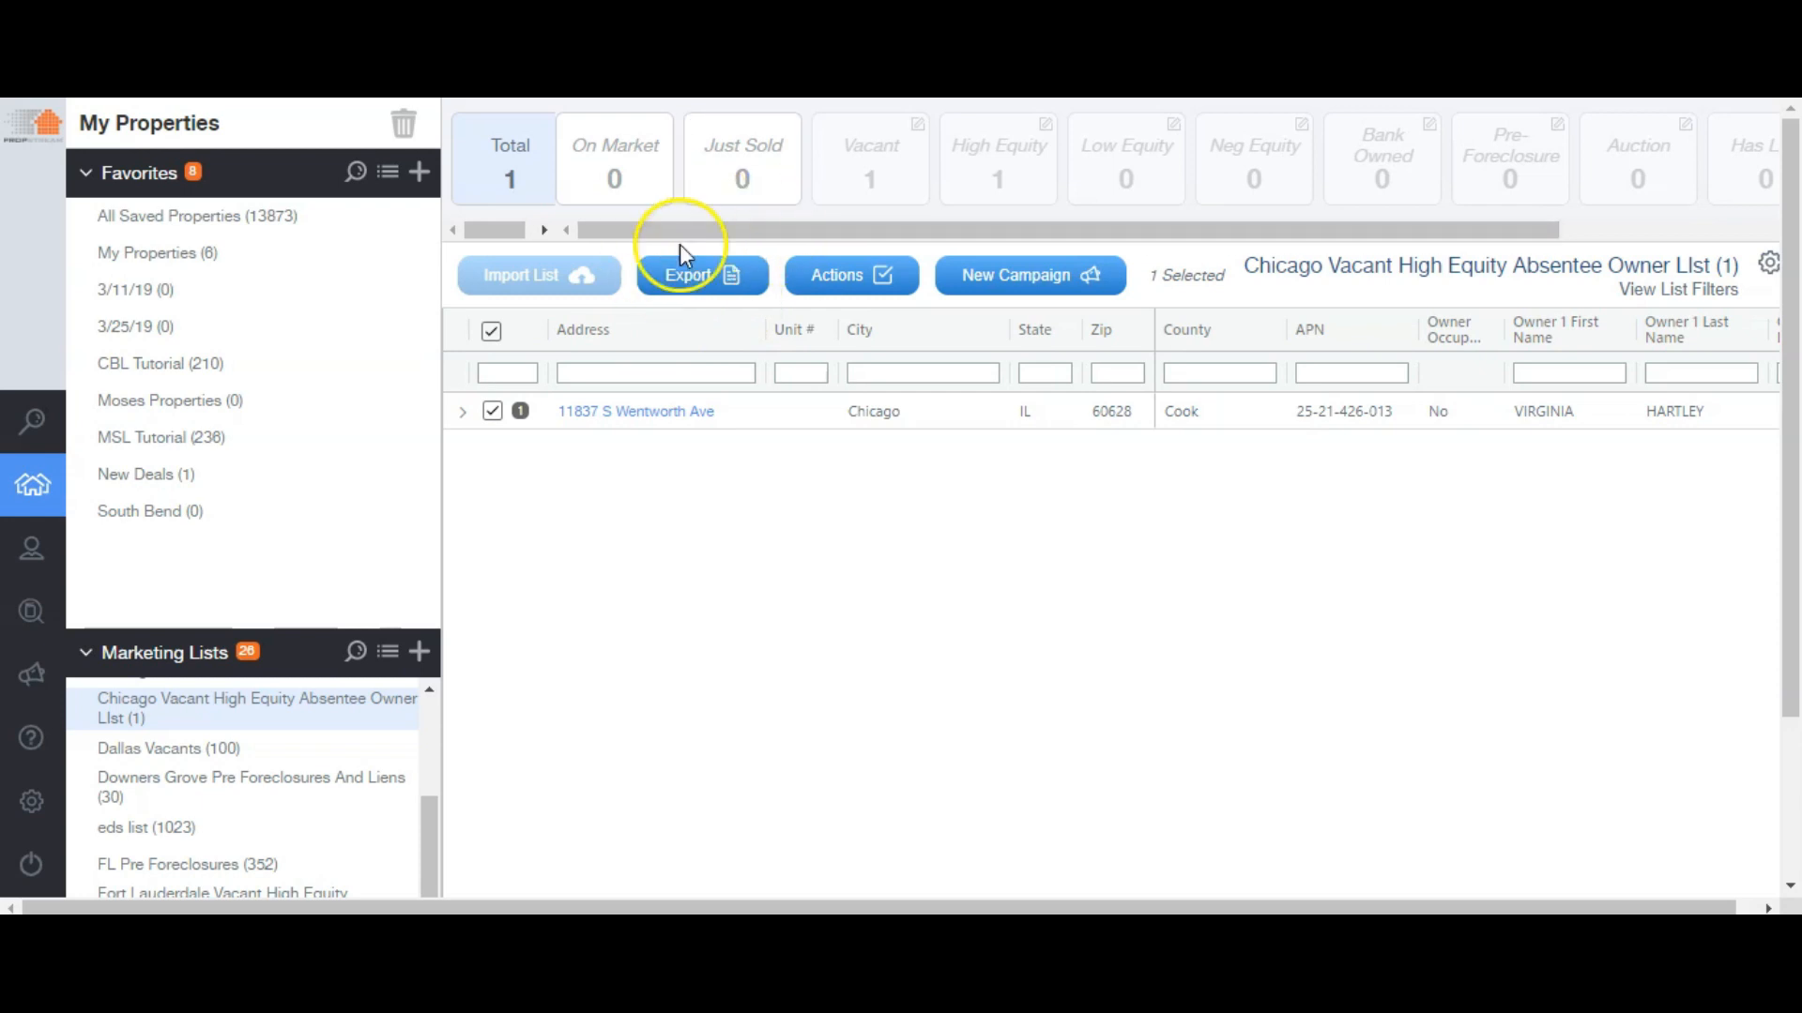
{"action": "left_click", "coordinate": [722, 291]}
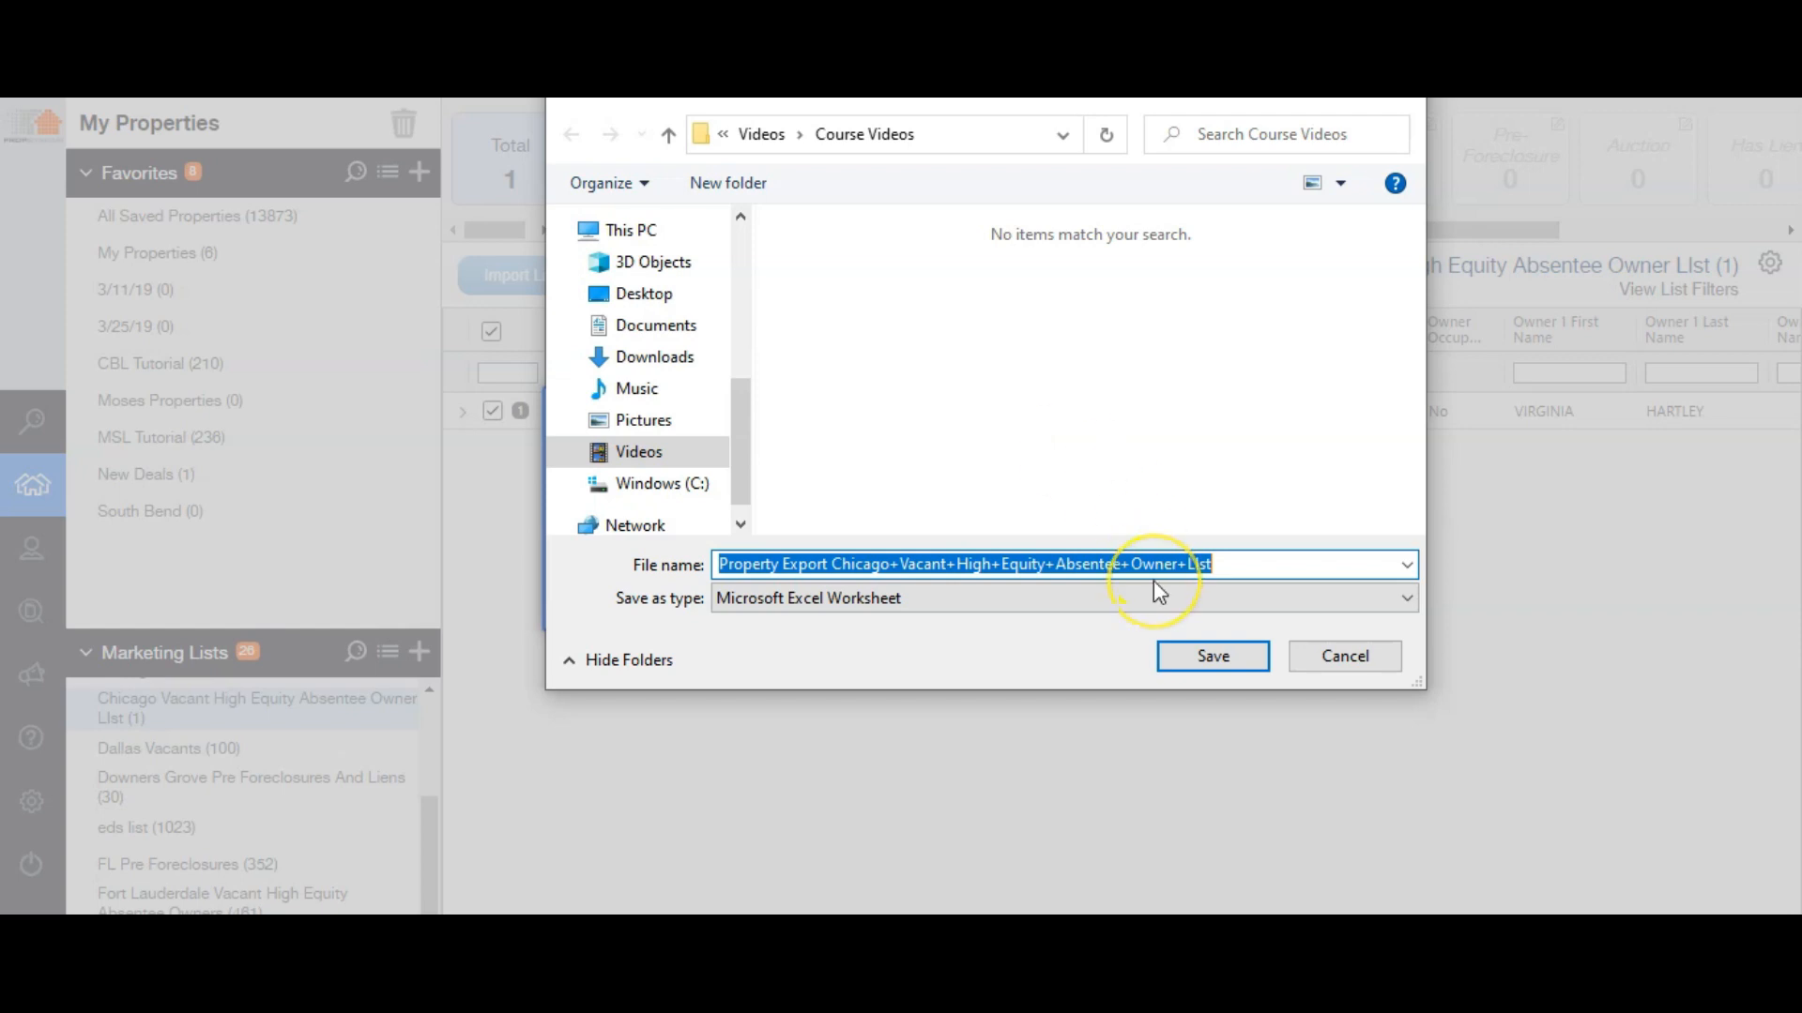
{"action": "left_click", "coordinate": [1348, 646]}
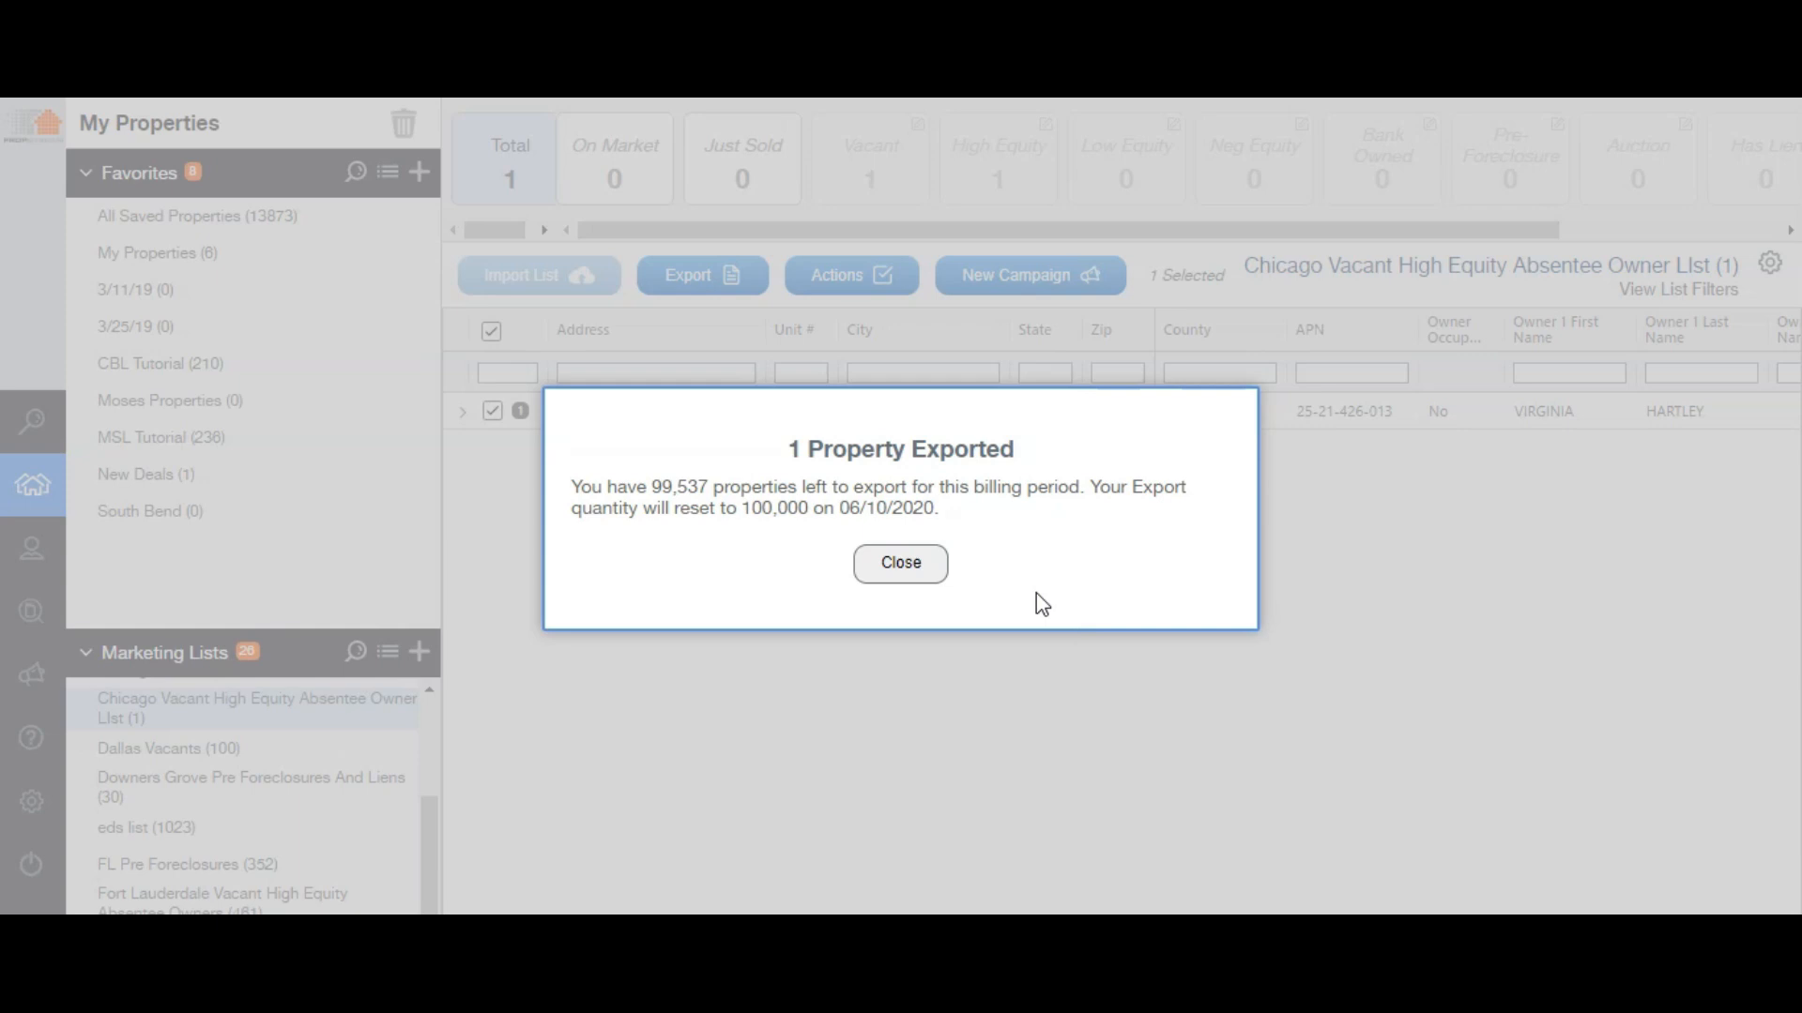
{"action": "left_click", "coordinate": [899, 563]}
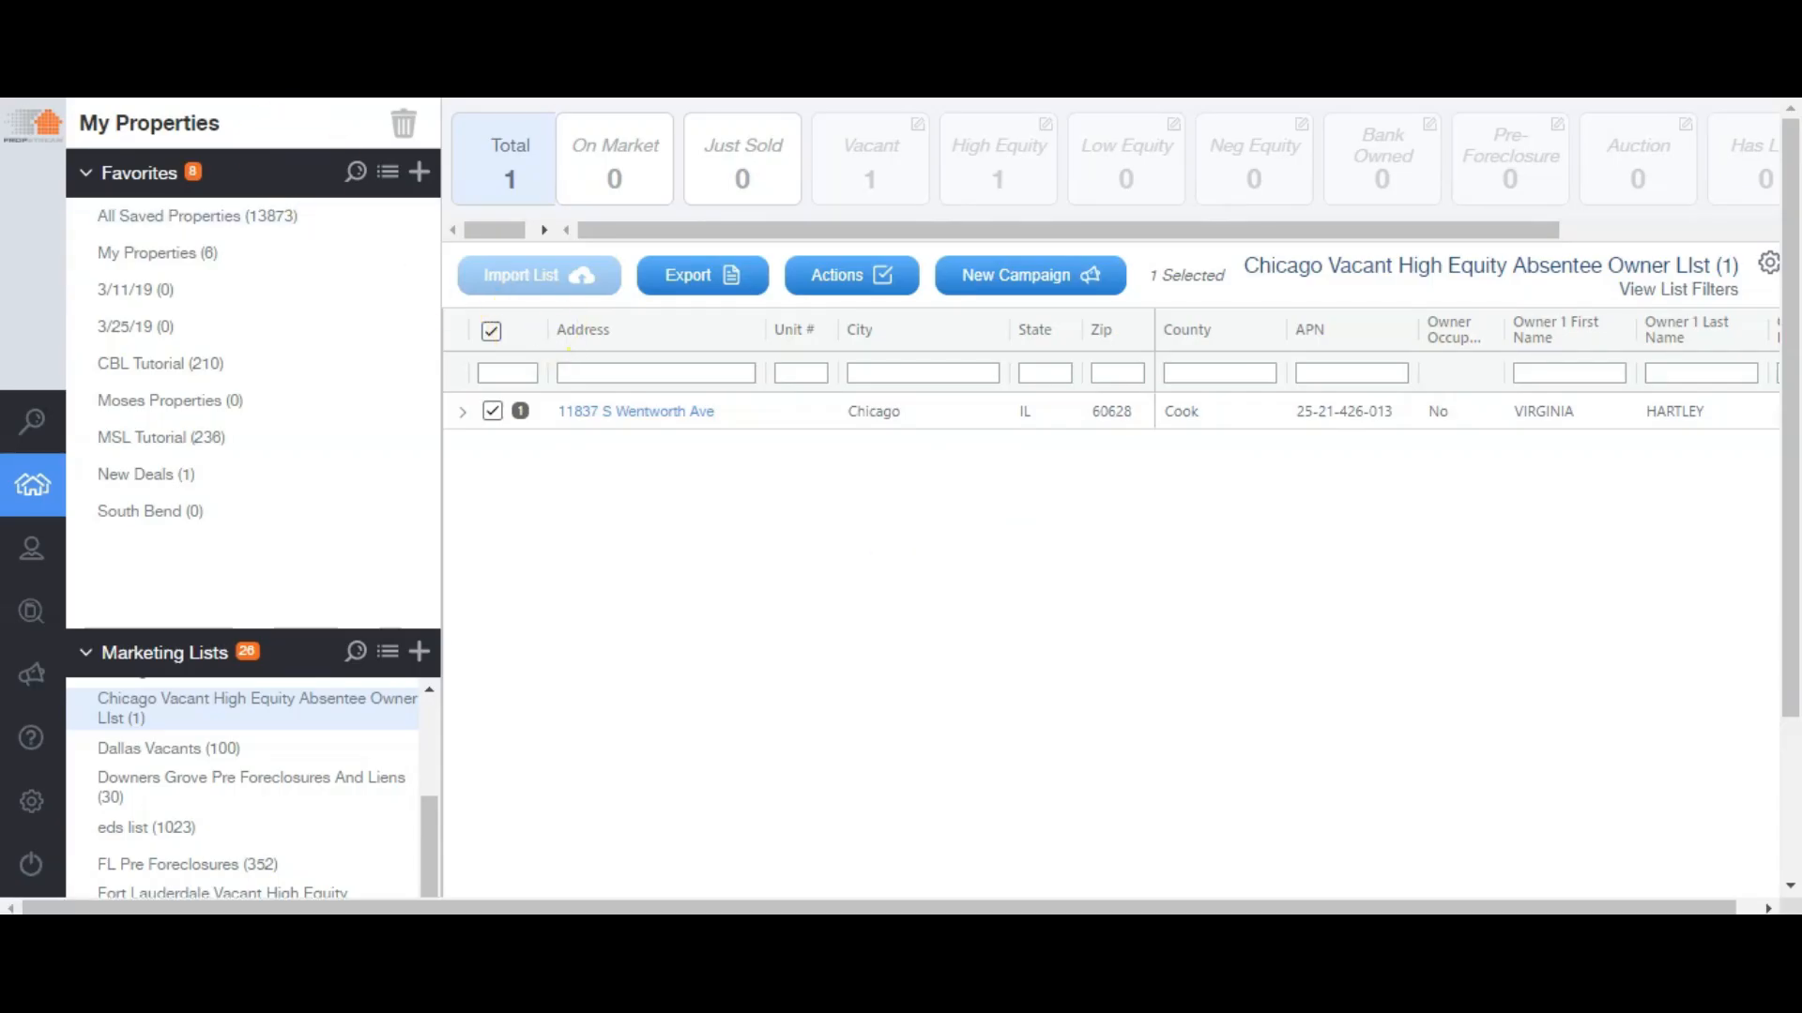